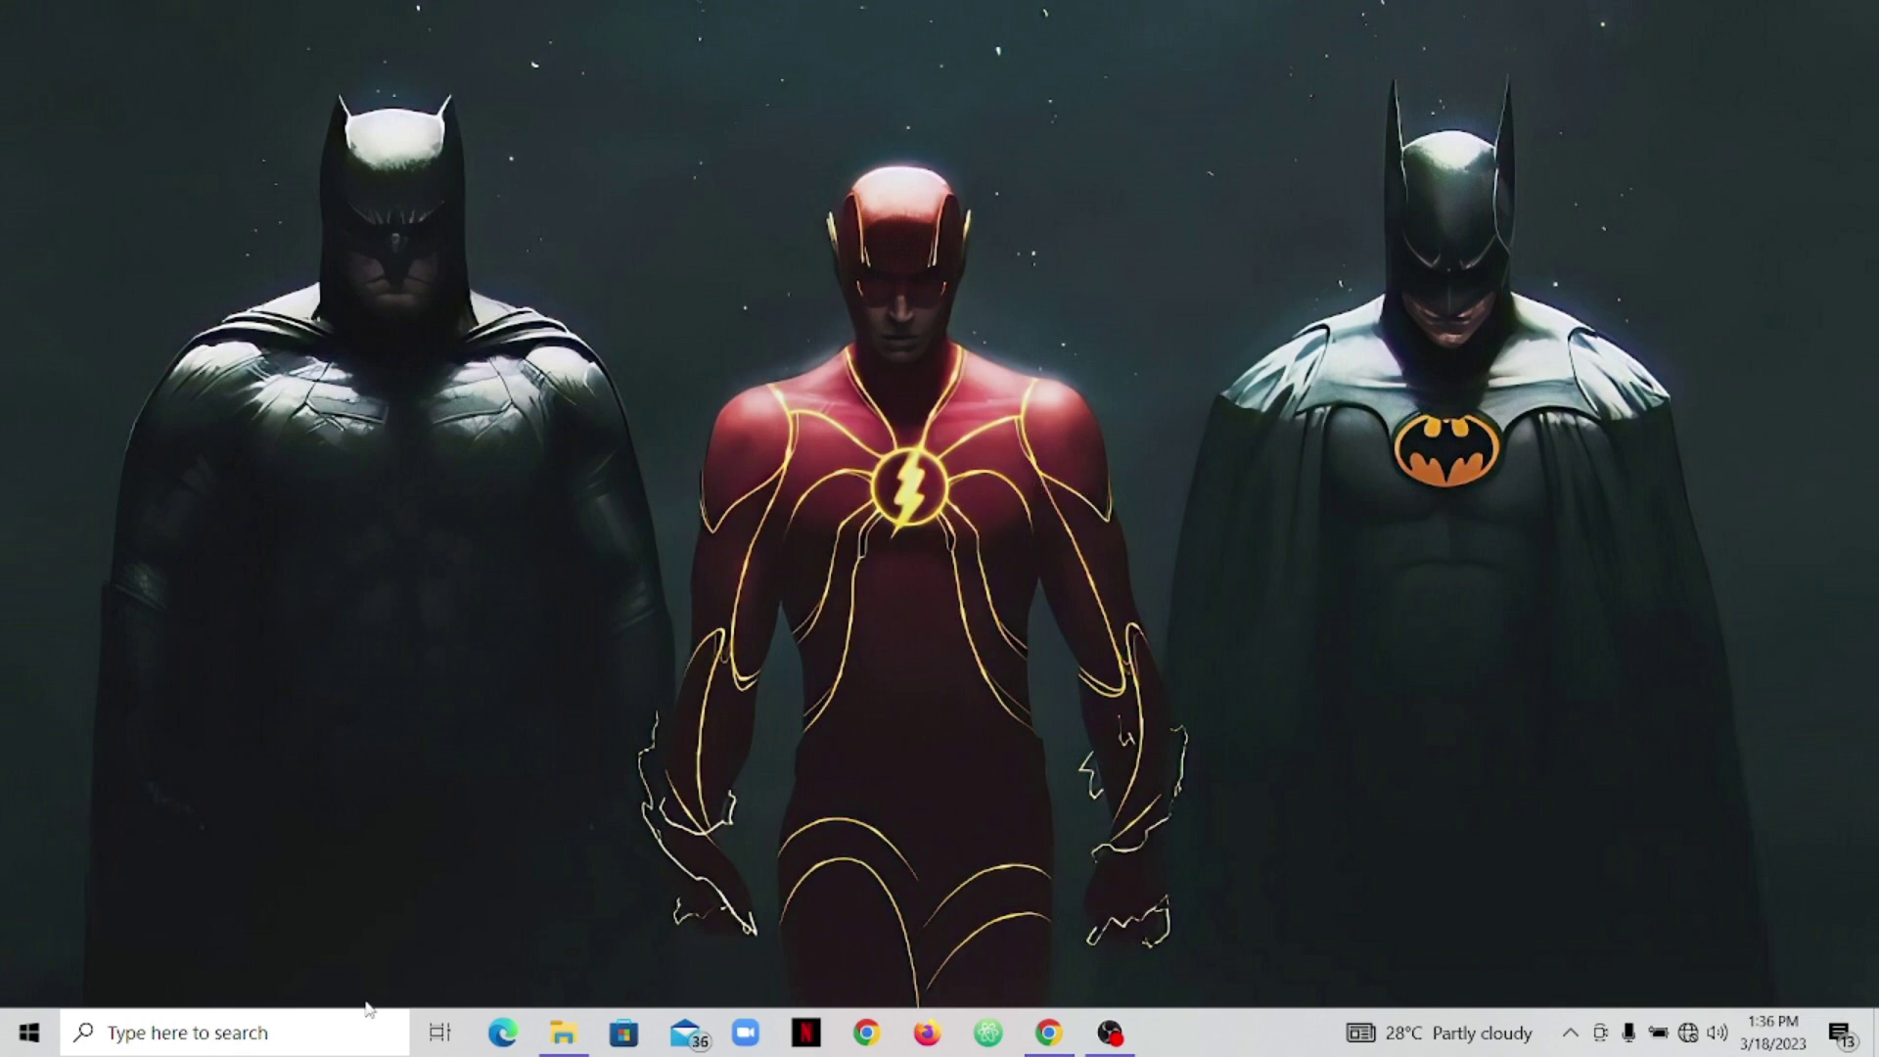
Step: Find and open the Pizza database in Access, and open its Customers table
click(357, 1034)
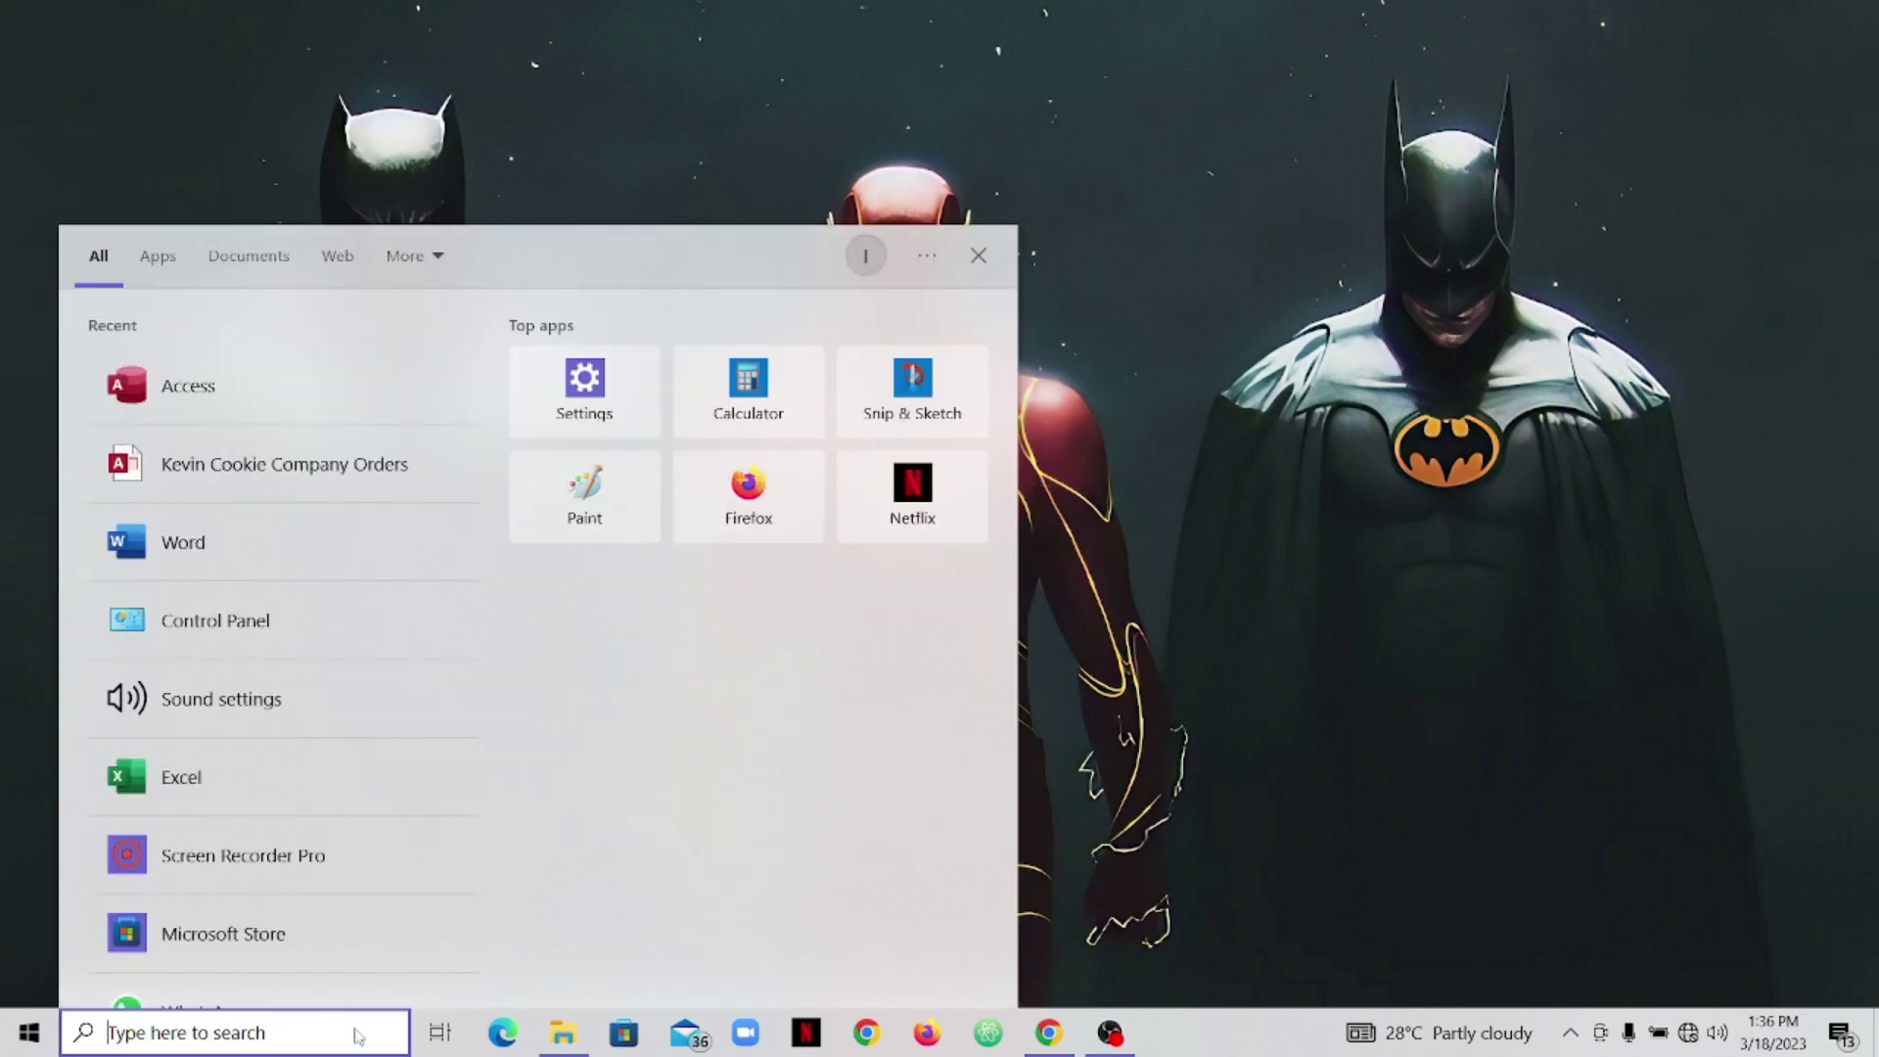
text(pizza)
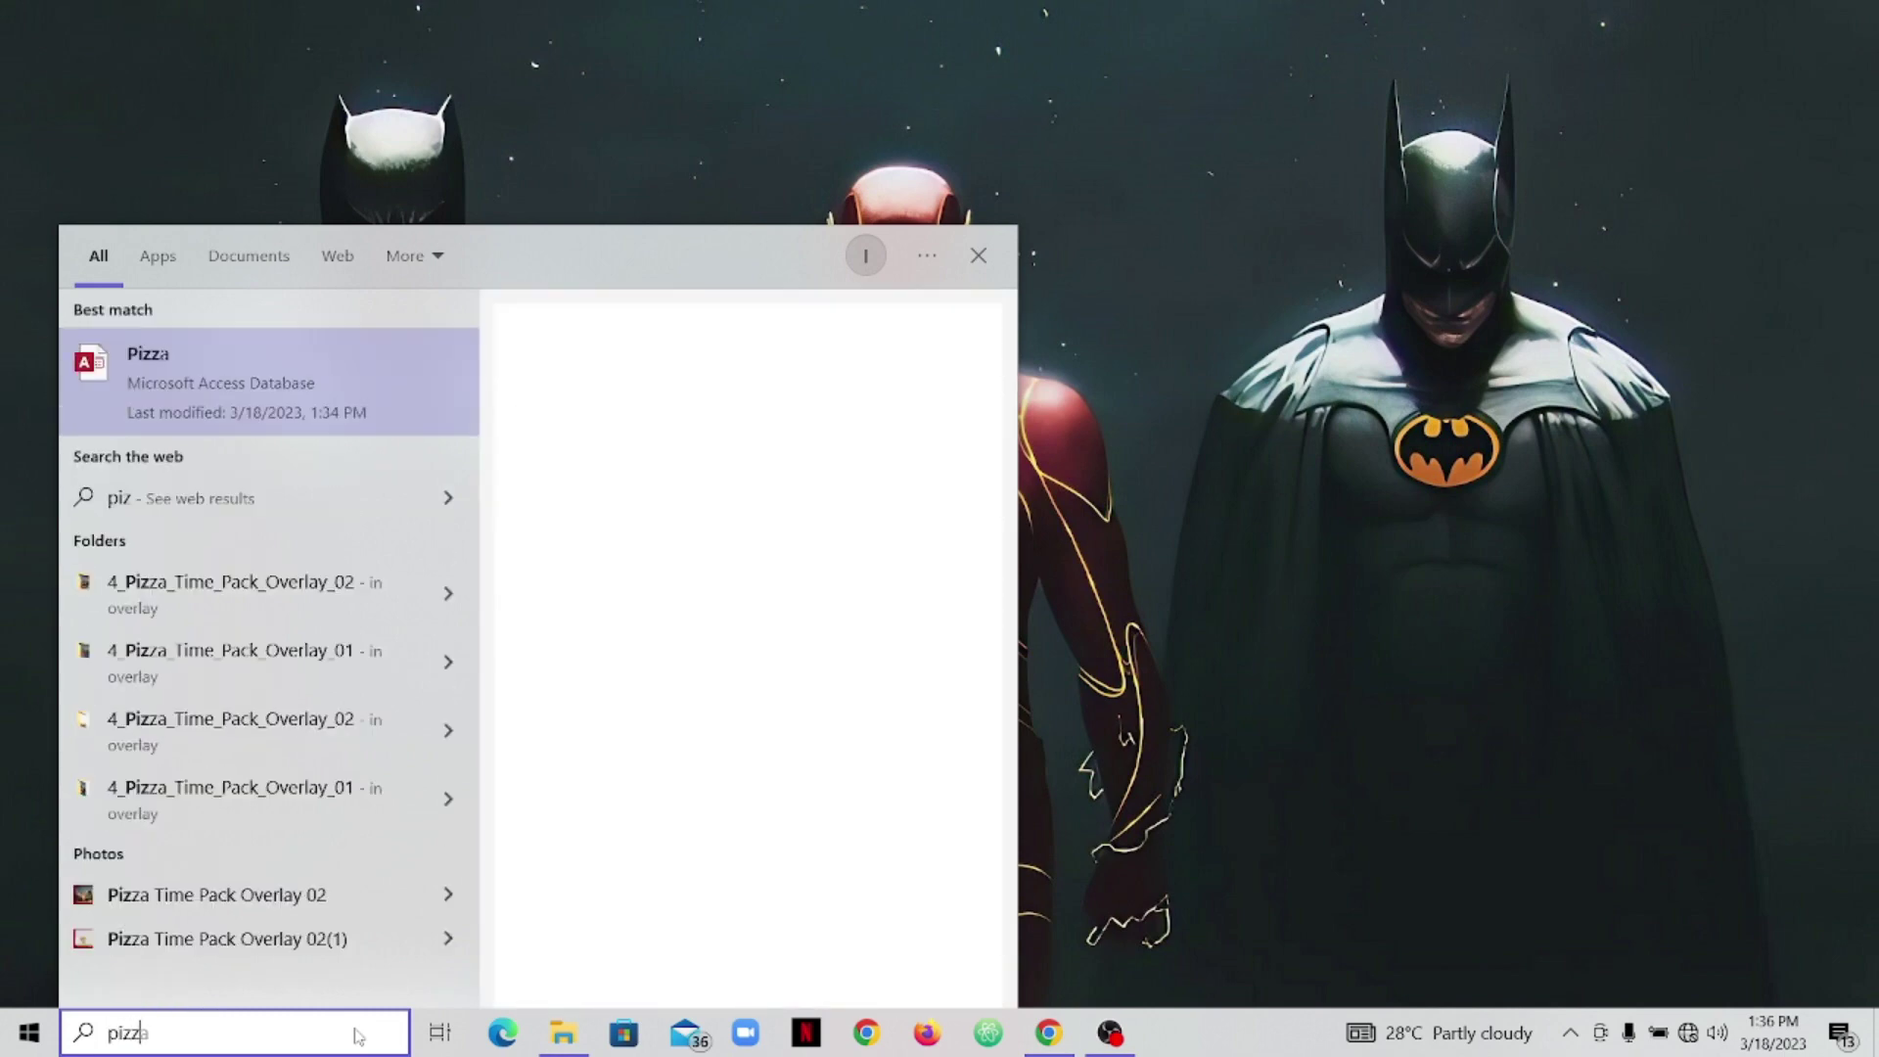
click(355, 351)
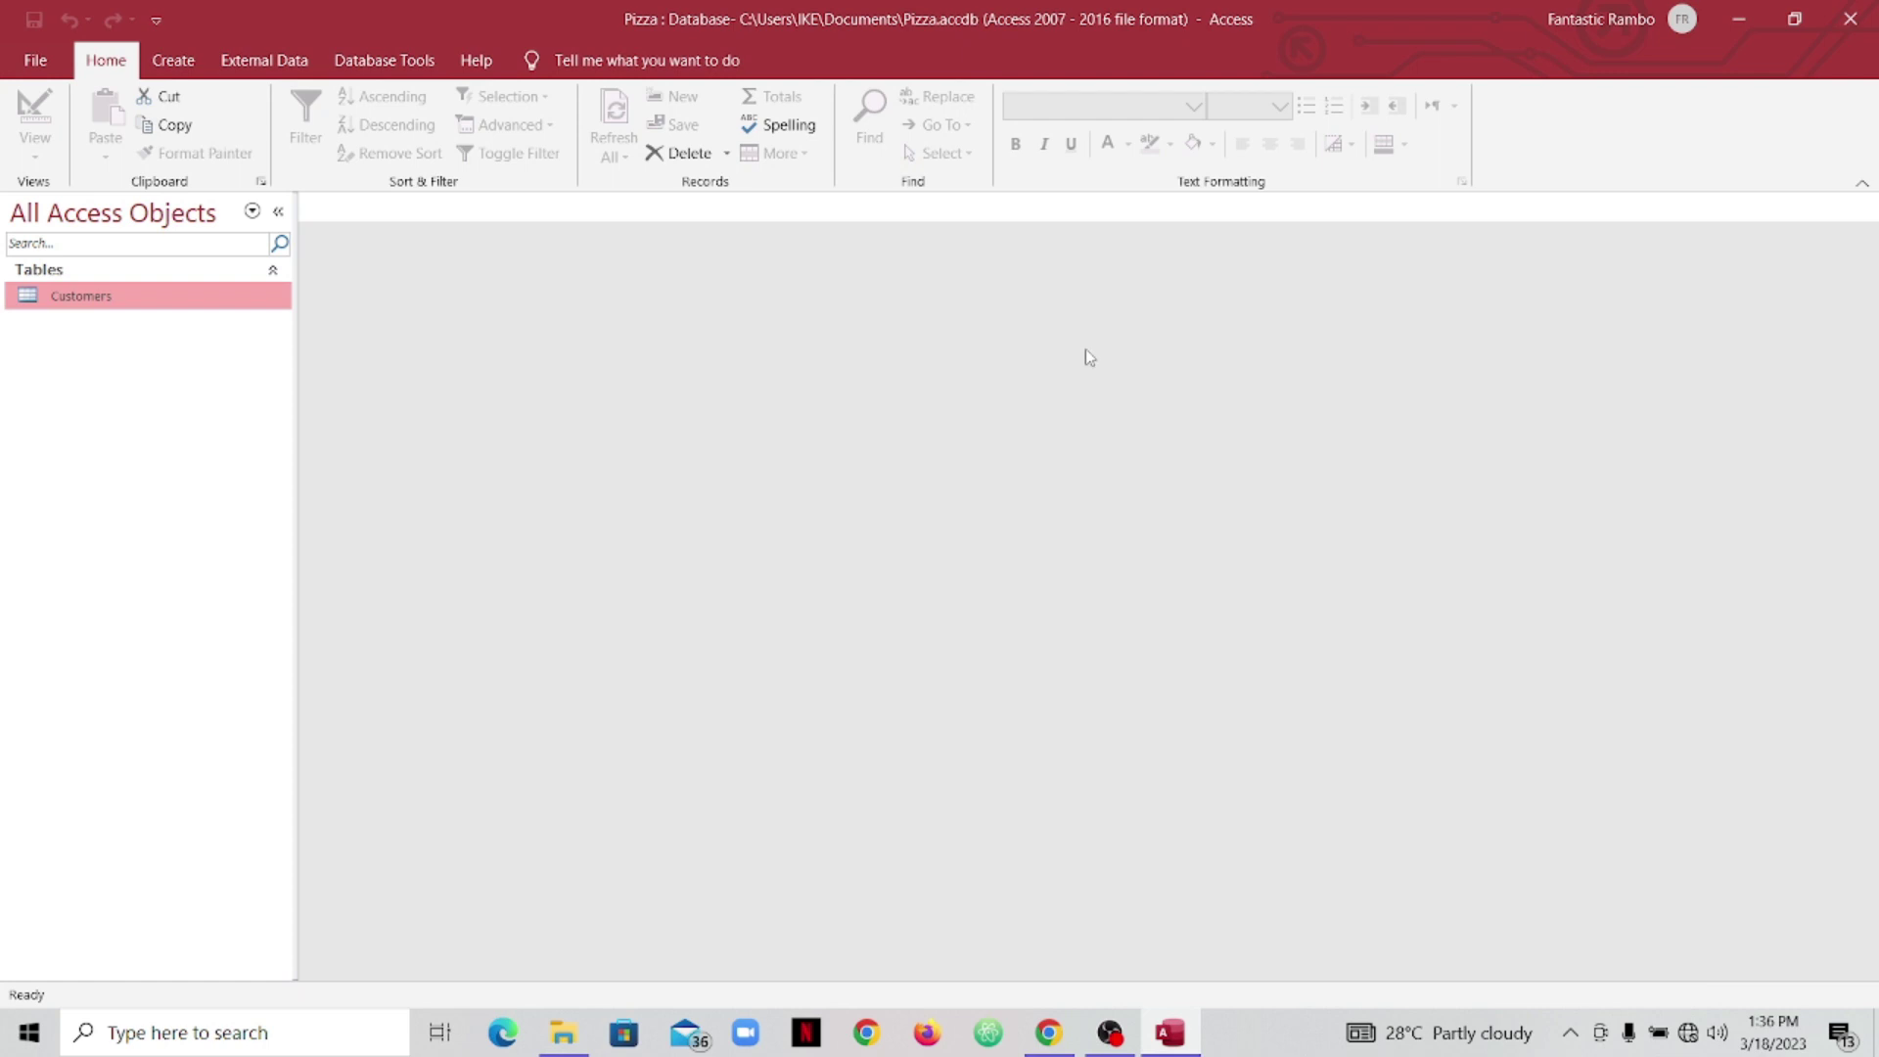
double_click(81, 295)
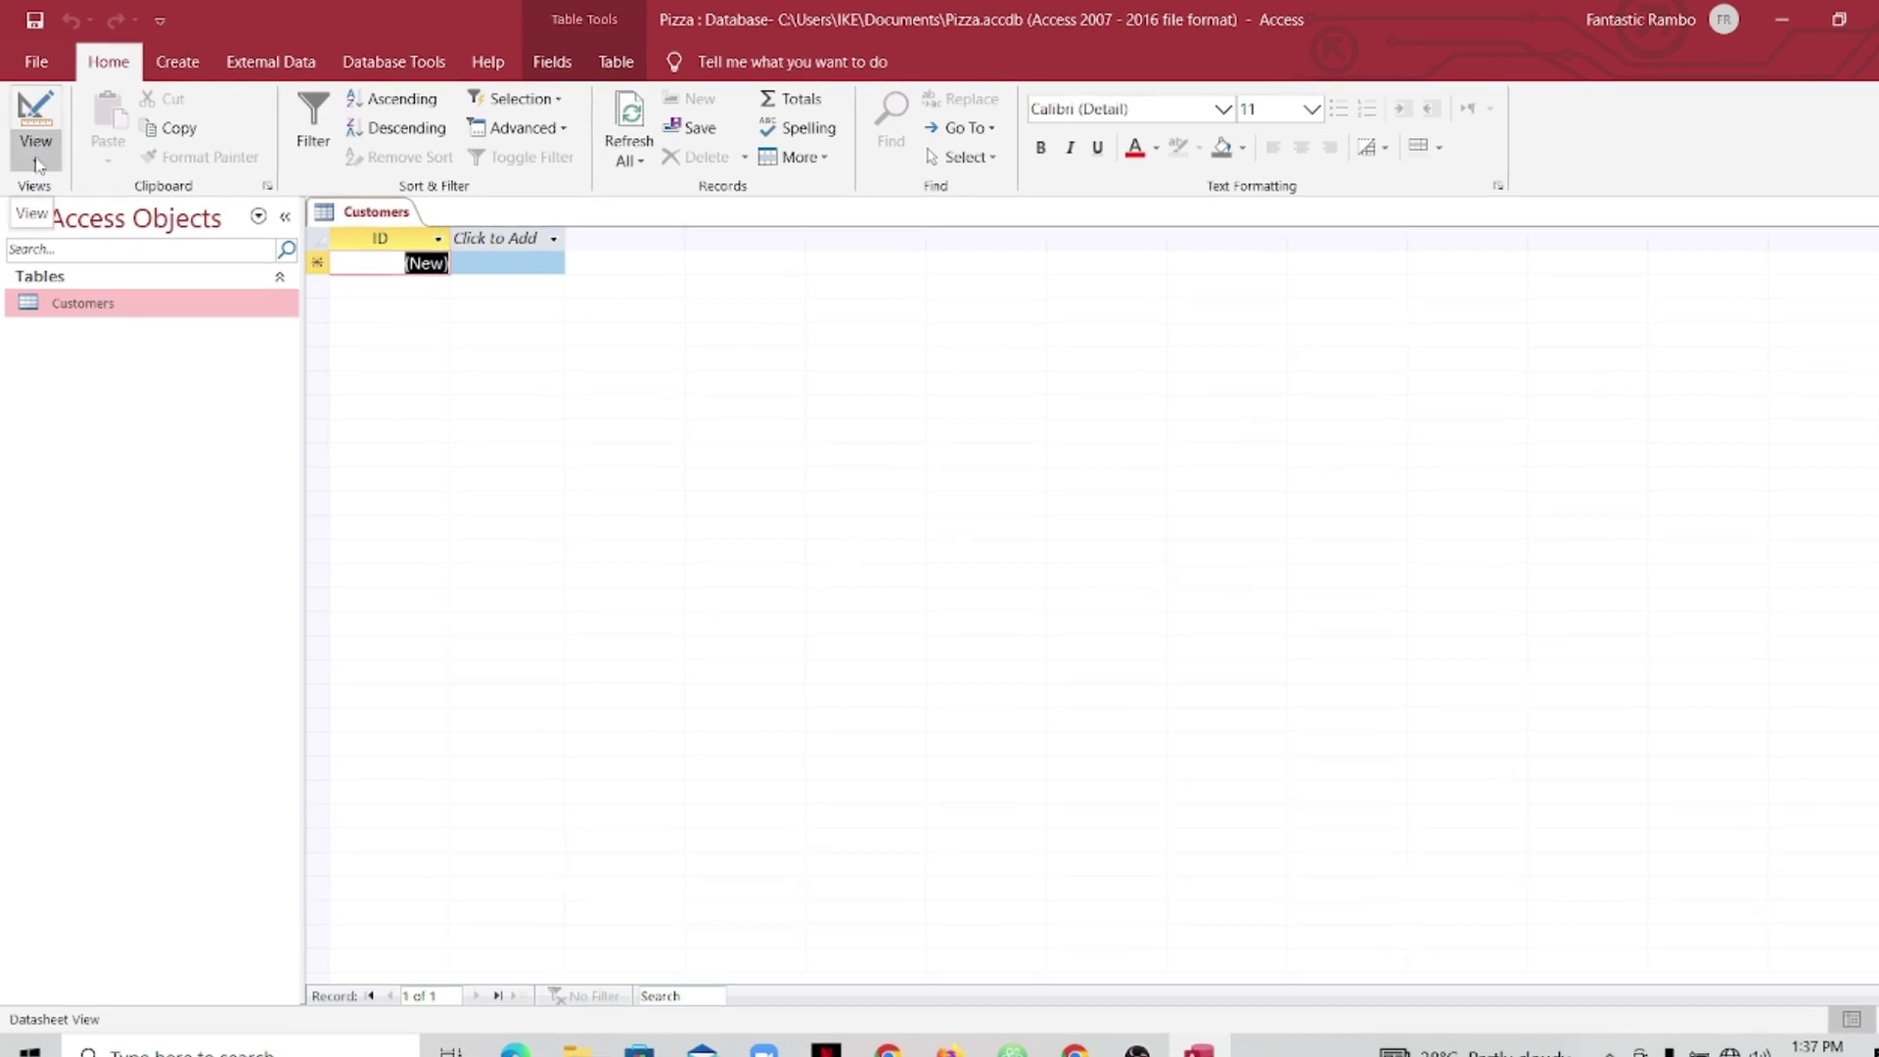
Step: Switch the Customers table to Design View
click(37, 163)
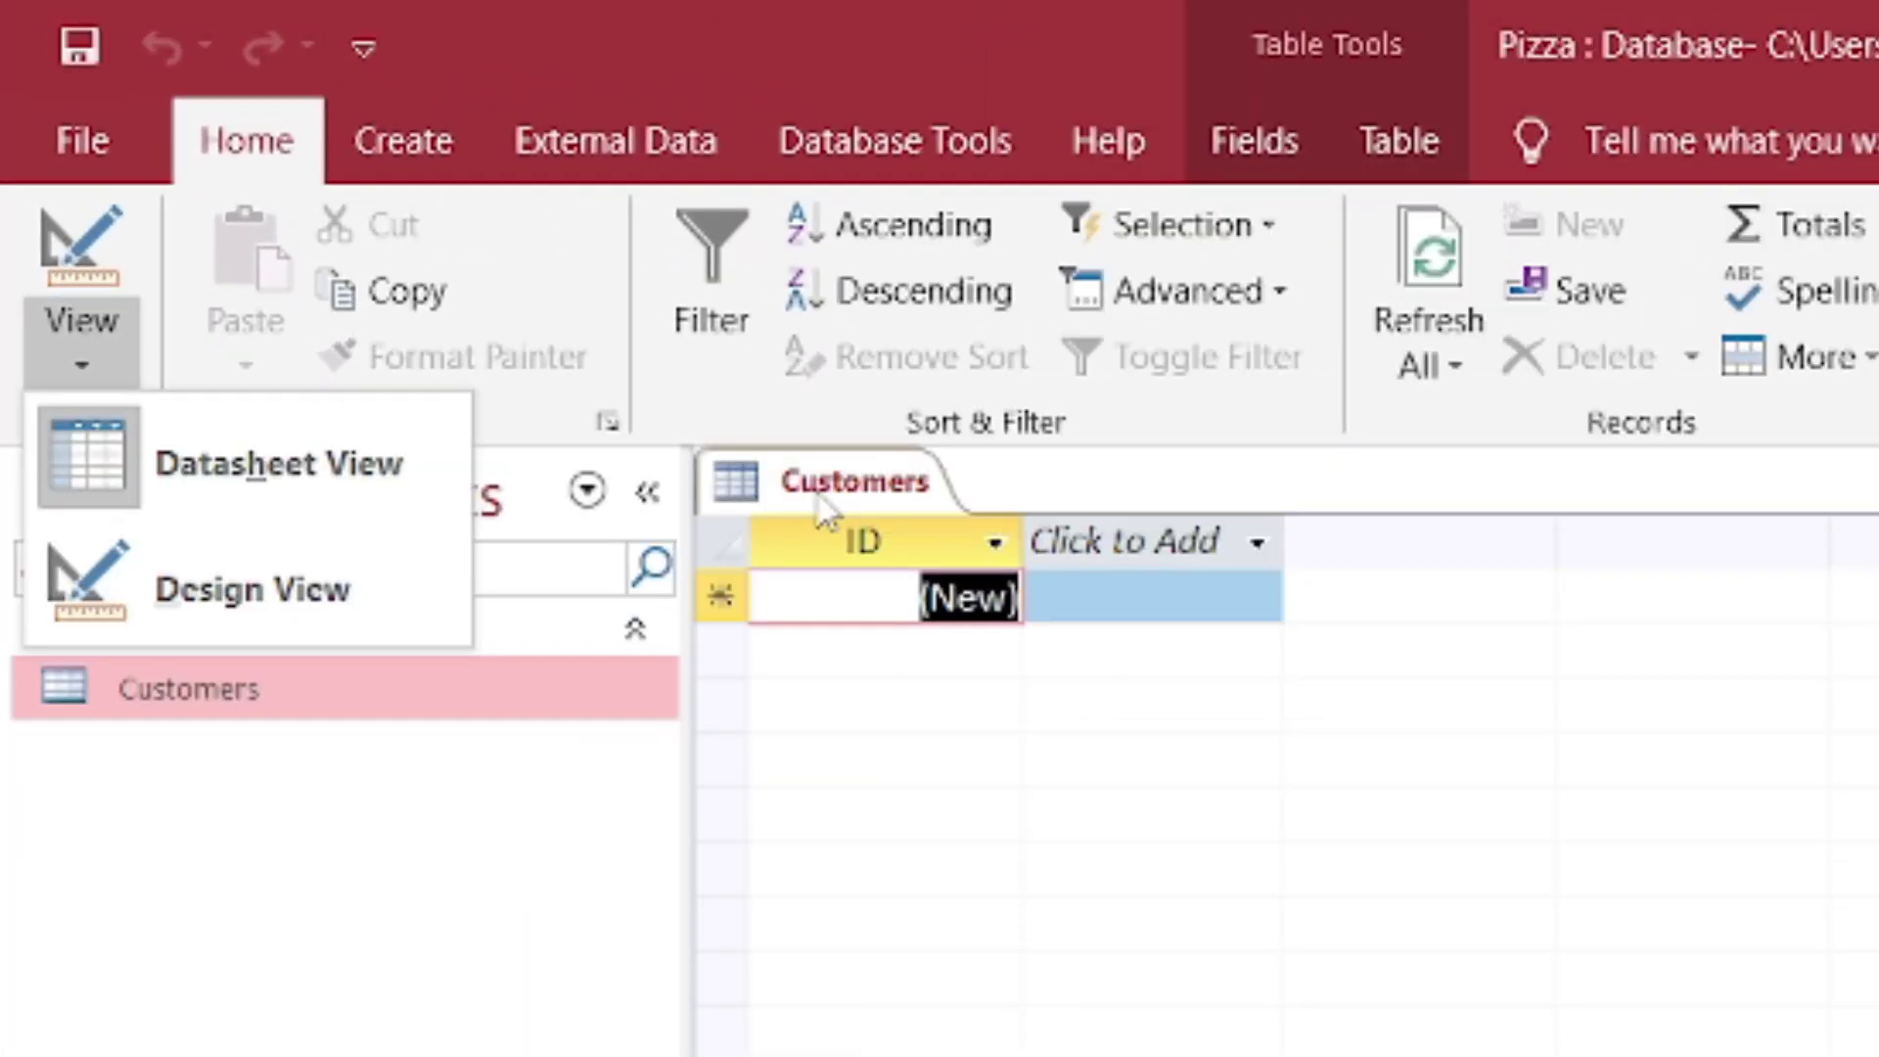
right_click(820, 505)
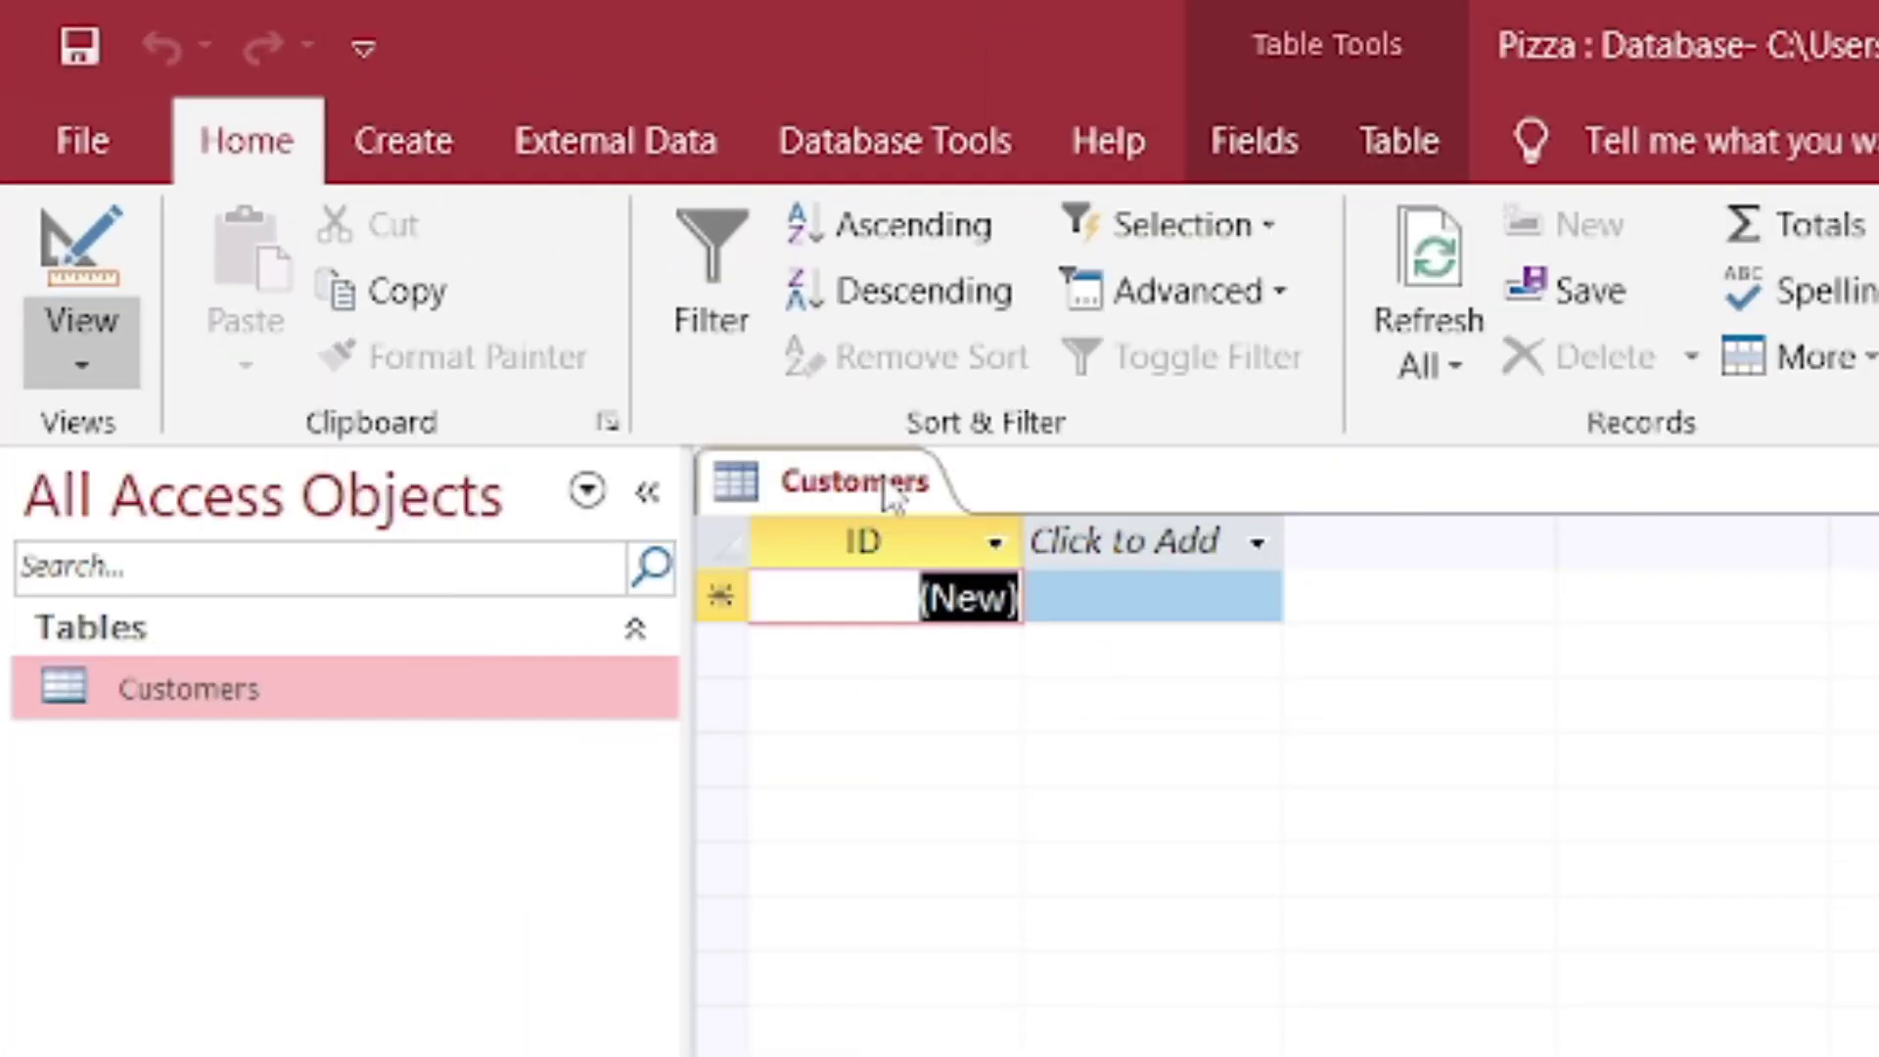
right_click(808, 483)
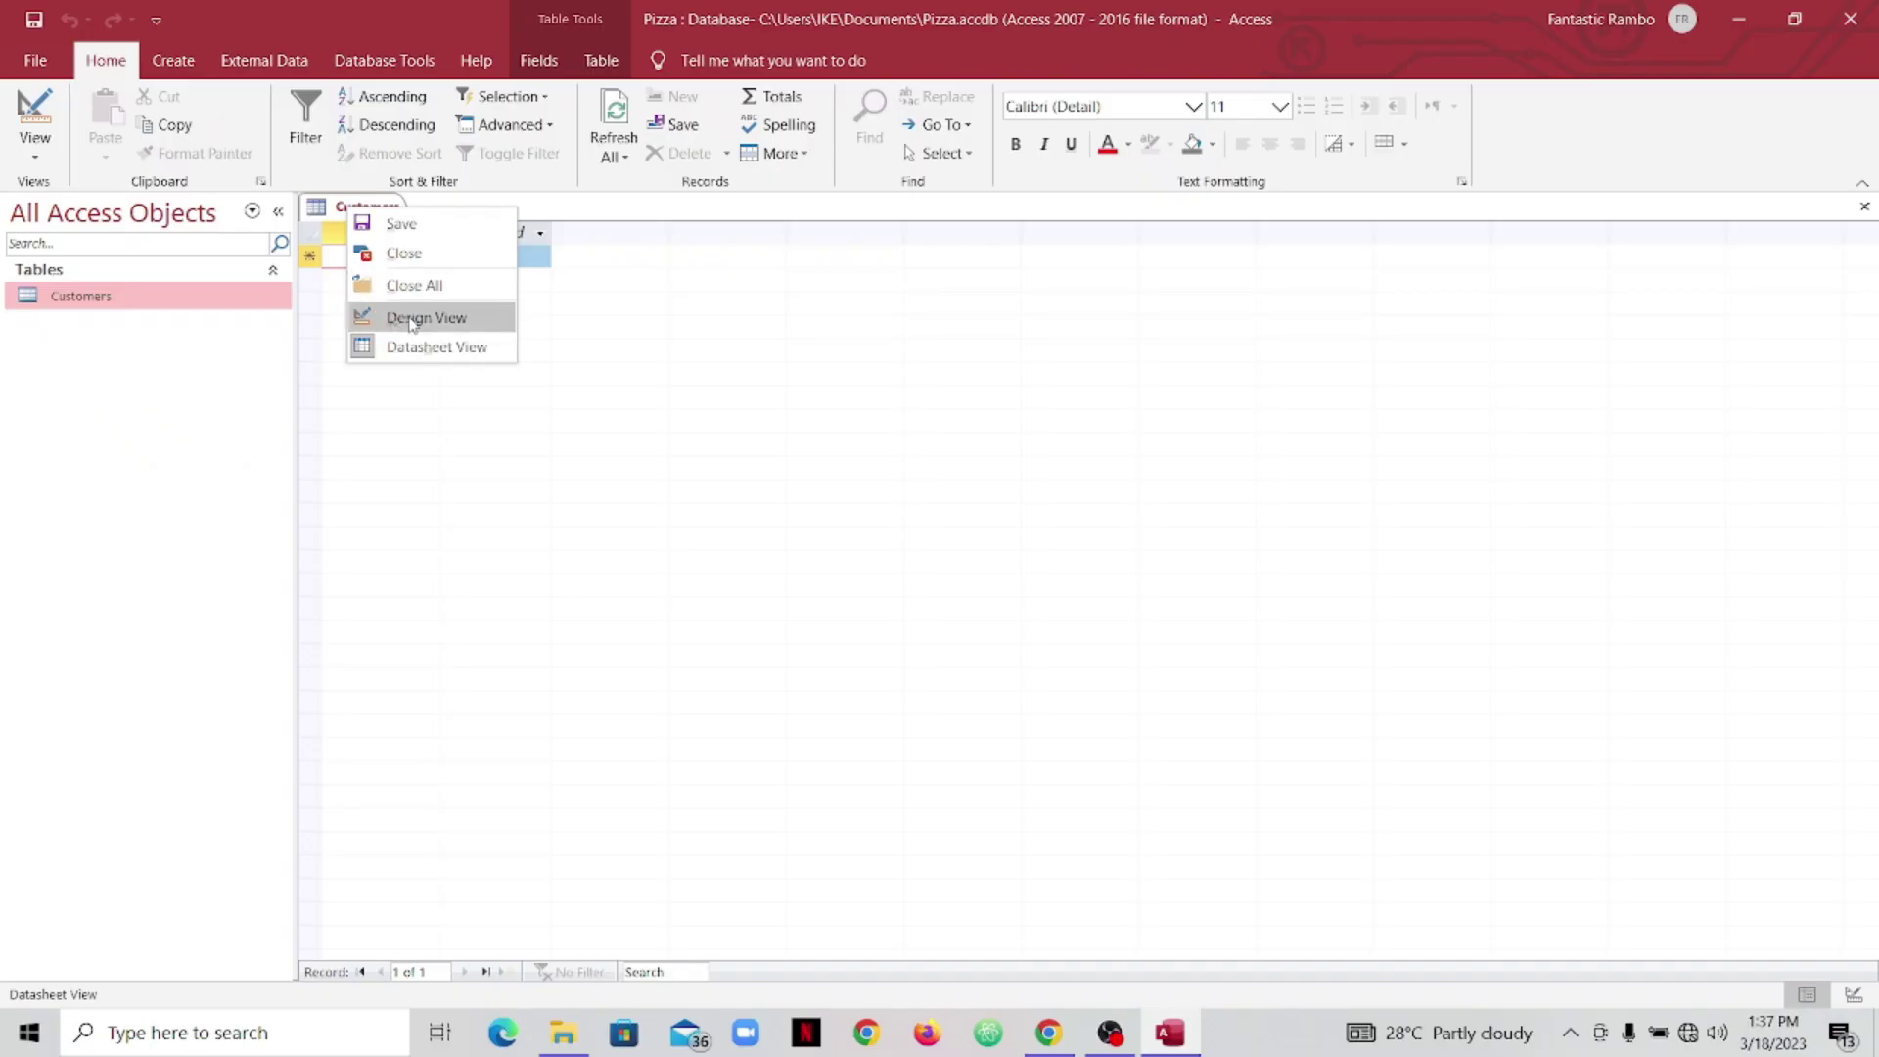
click(421, 318)
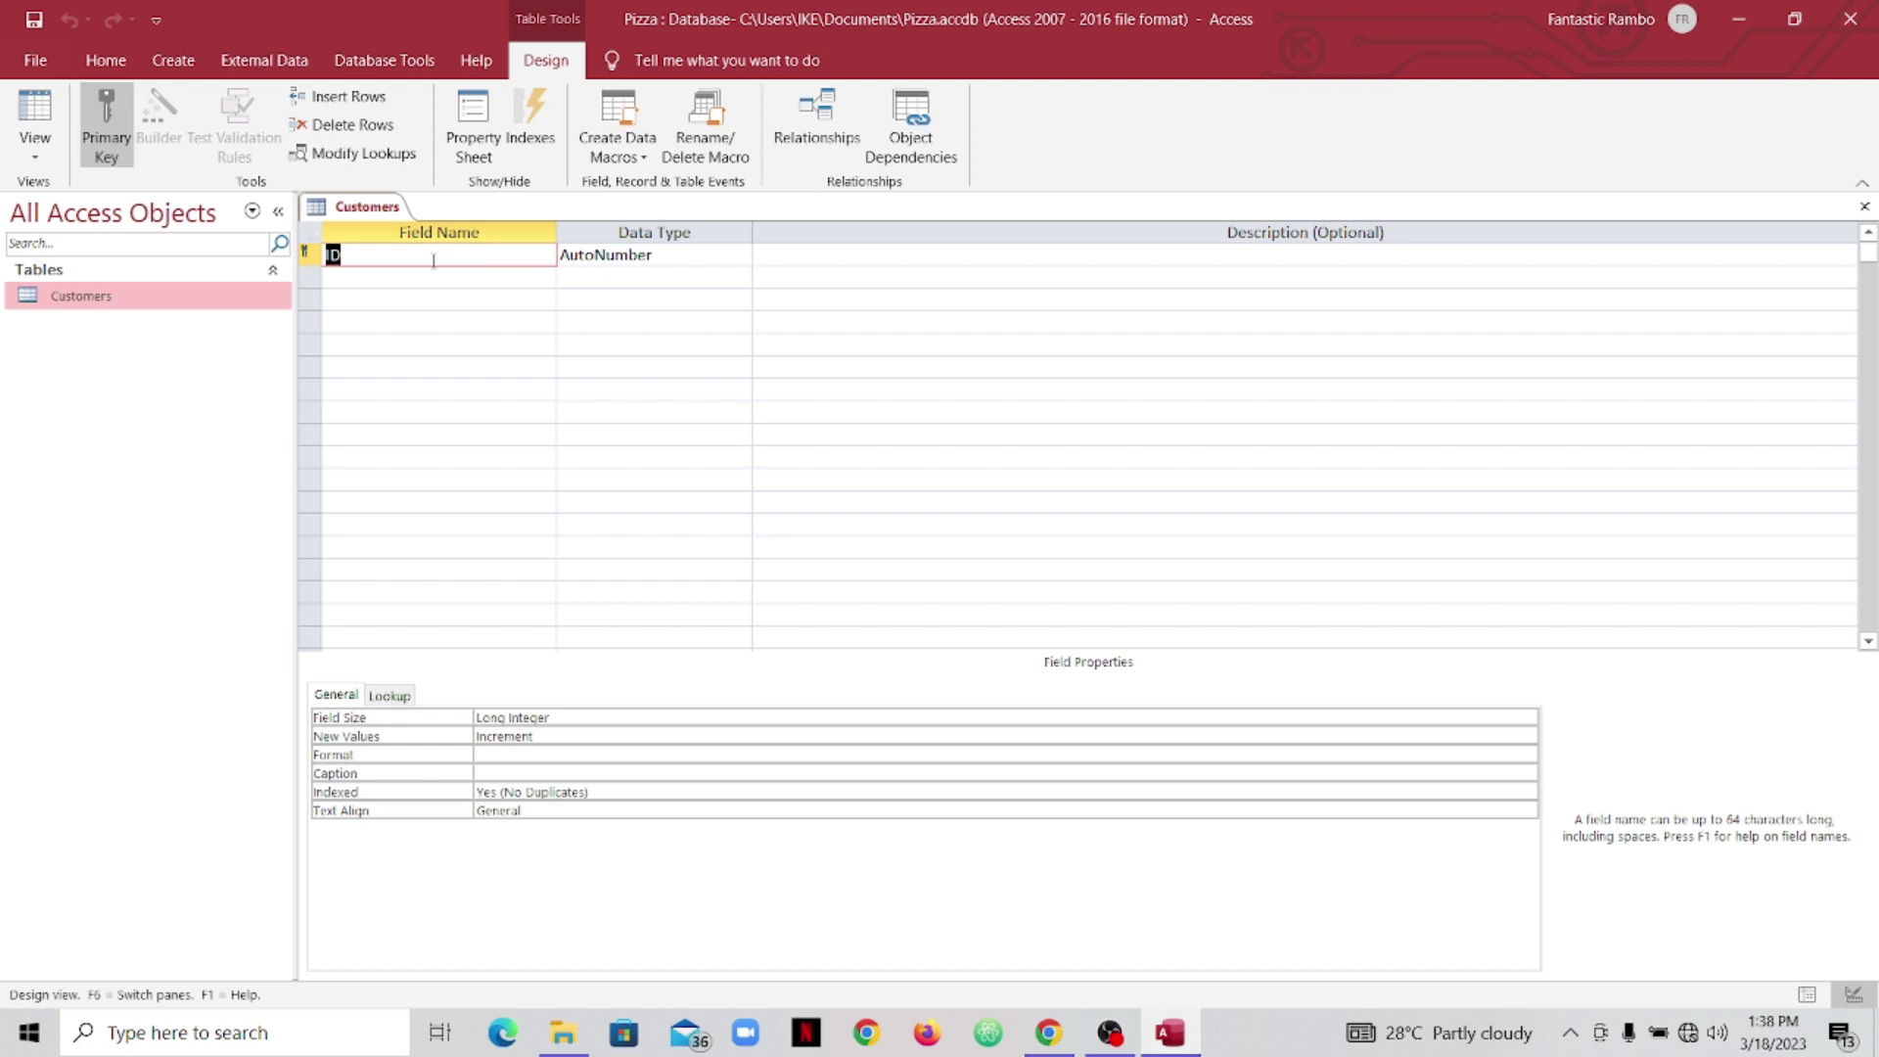
Step: Rename the ID field to Customer ID
click(350, 255)
click(331, 253)
text(Customer)
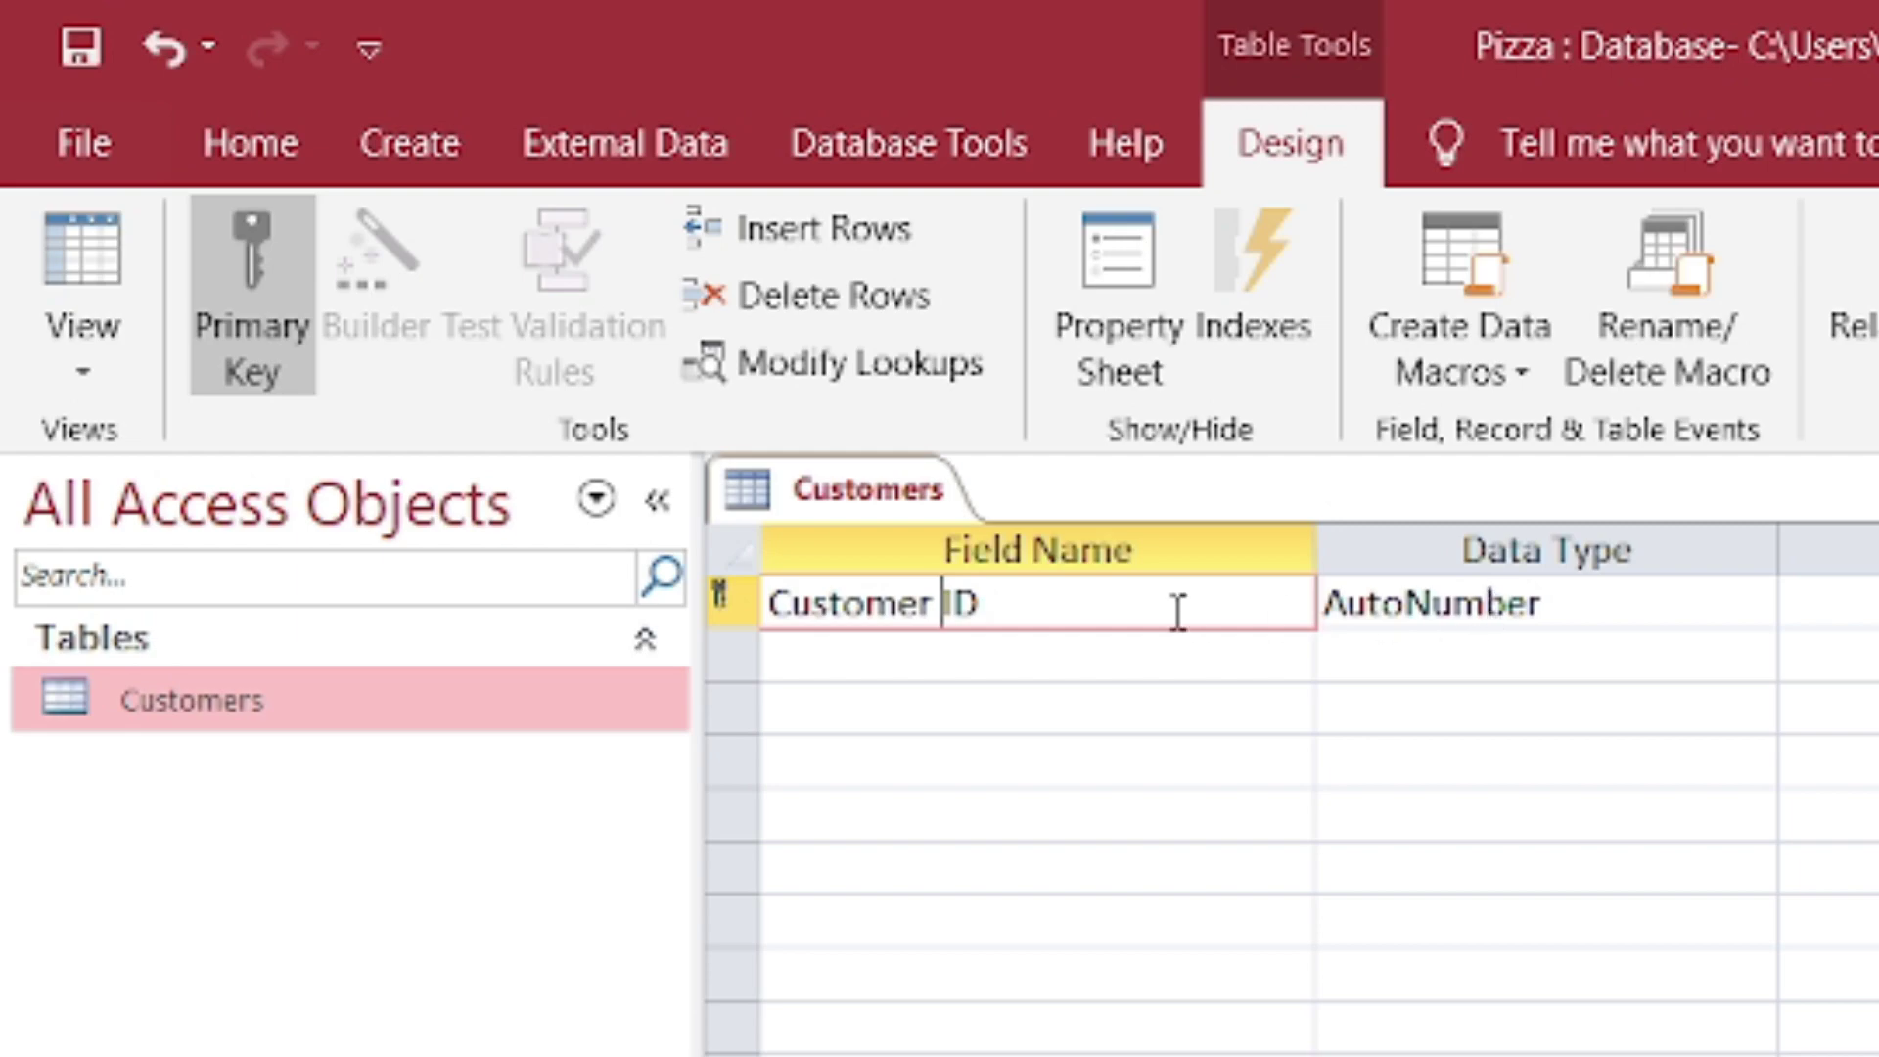
Step: Add a field called Name below Customer ID with the Short Text data type
click(1065, 660)
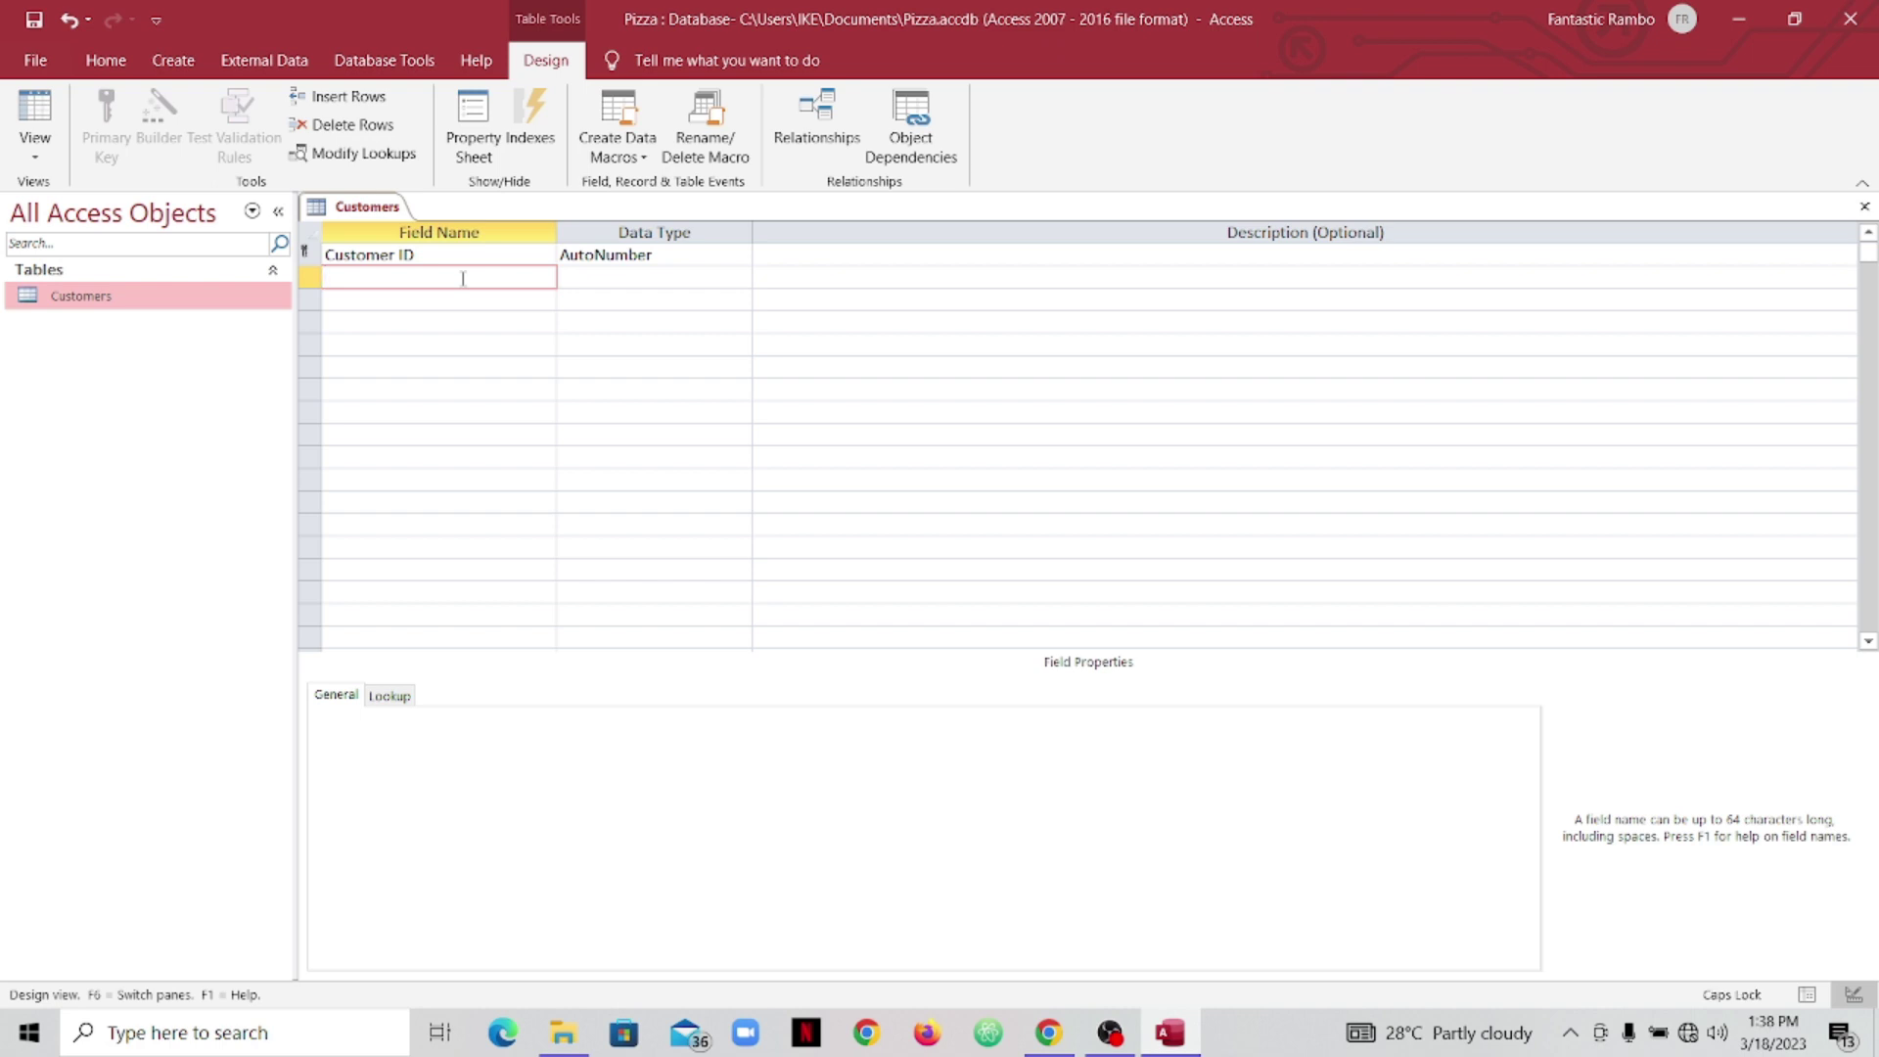
text(Name)
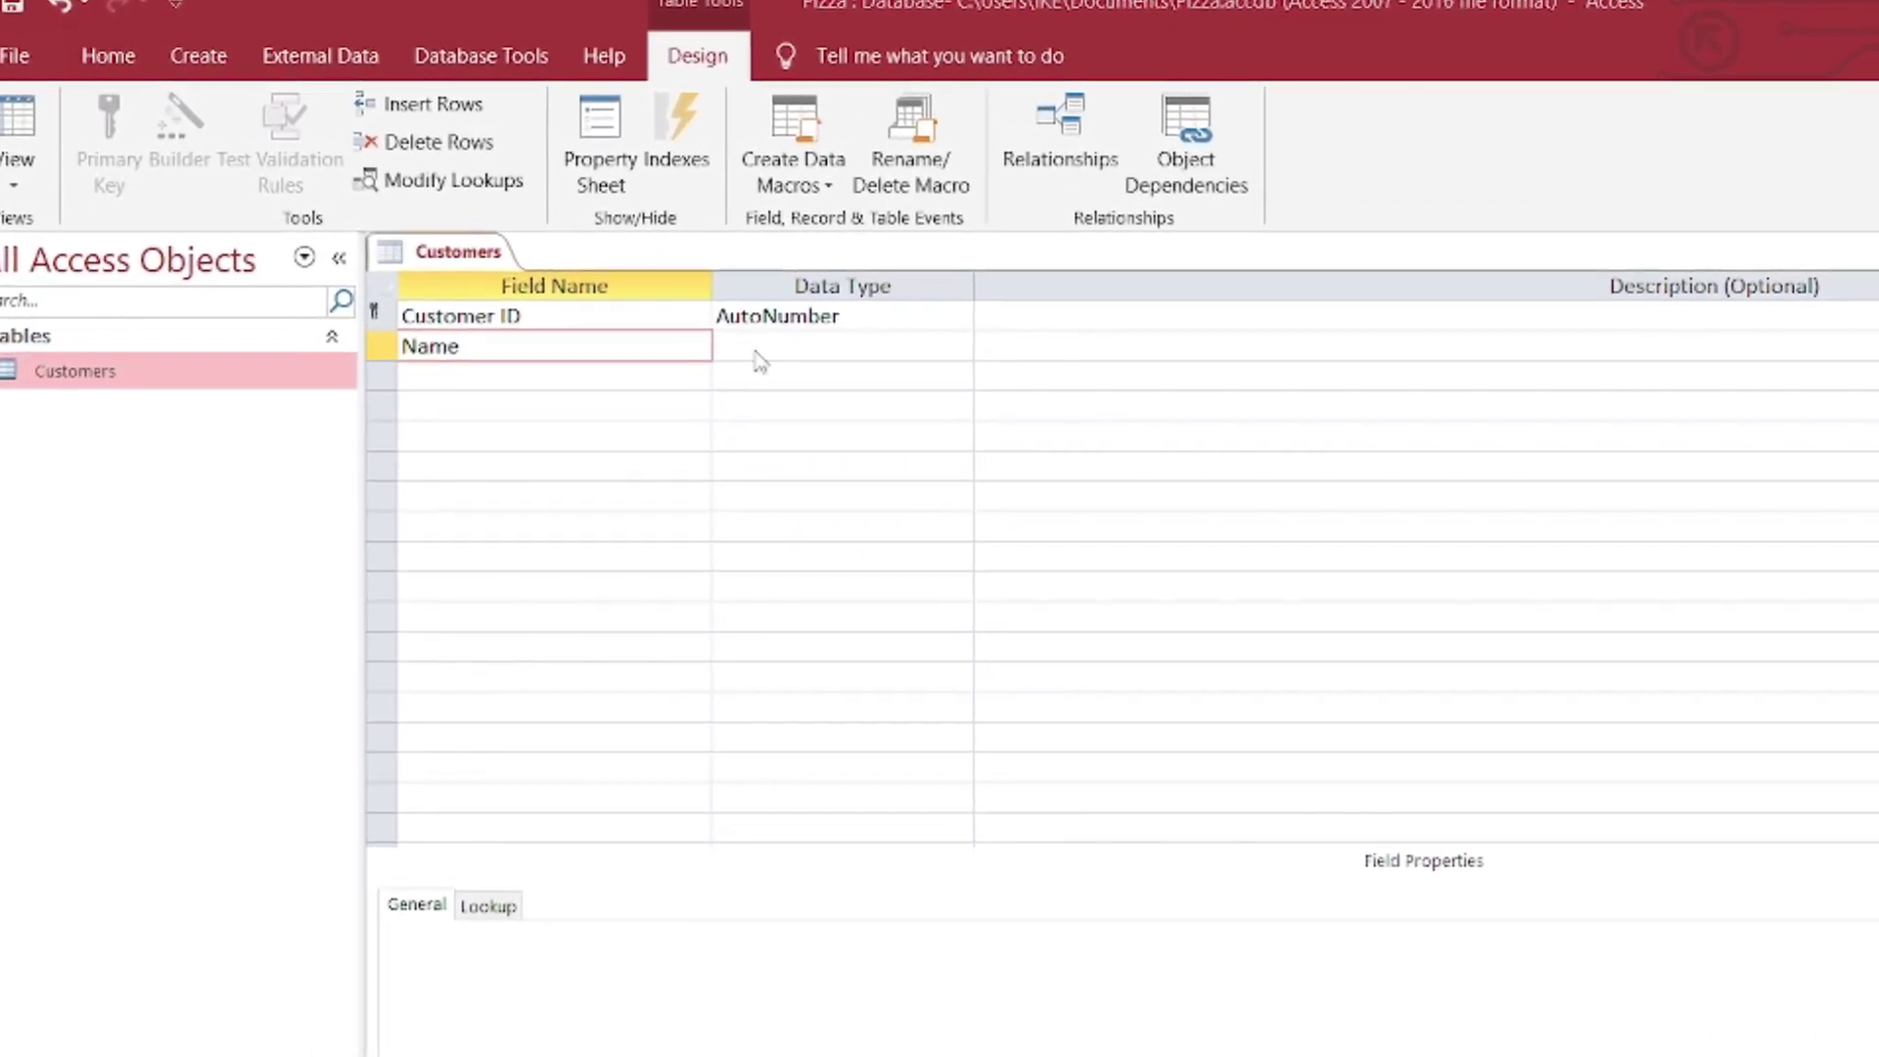
click(714, 333)
click(1193, 820)
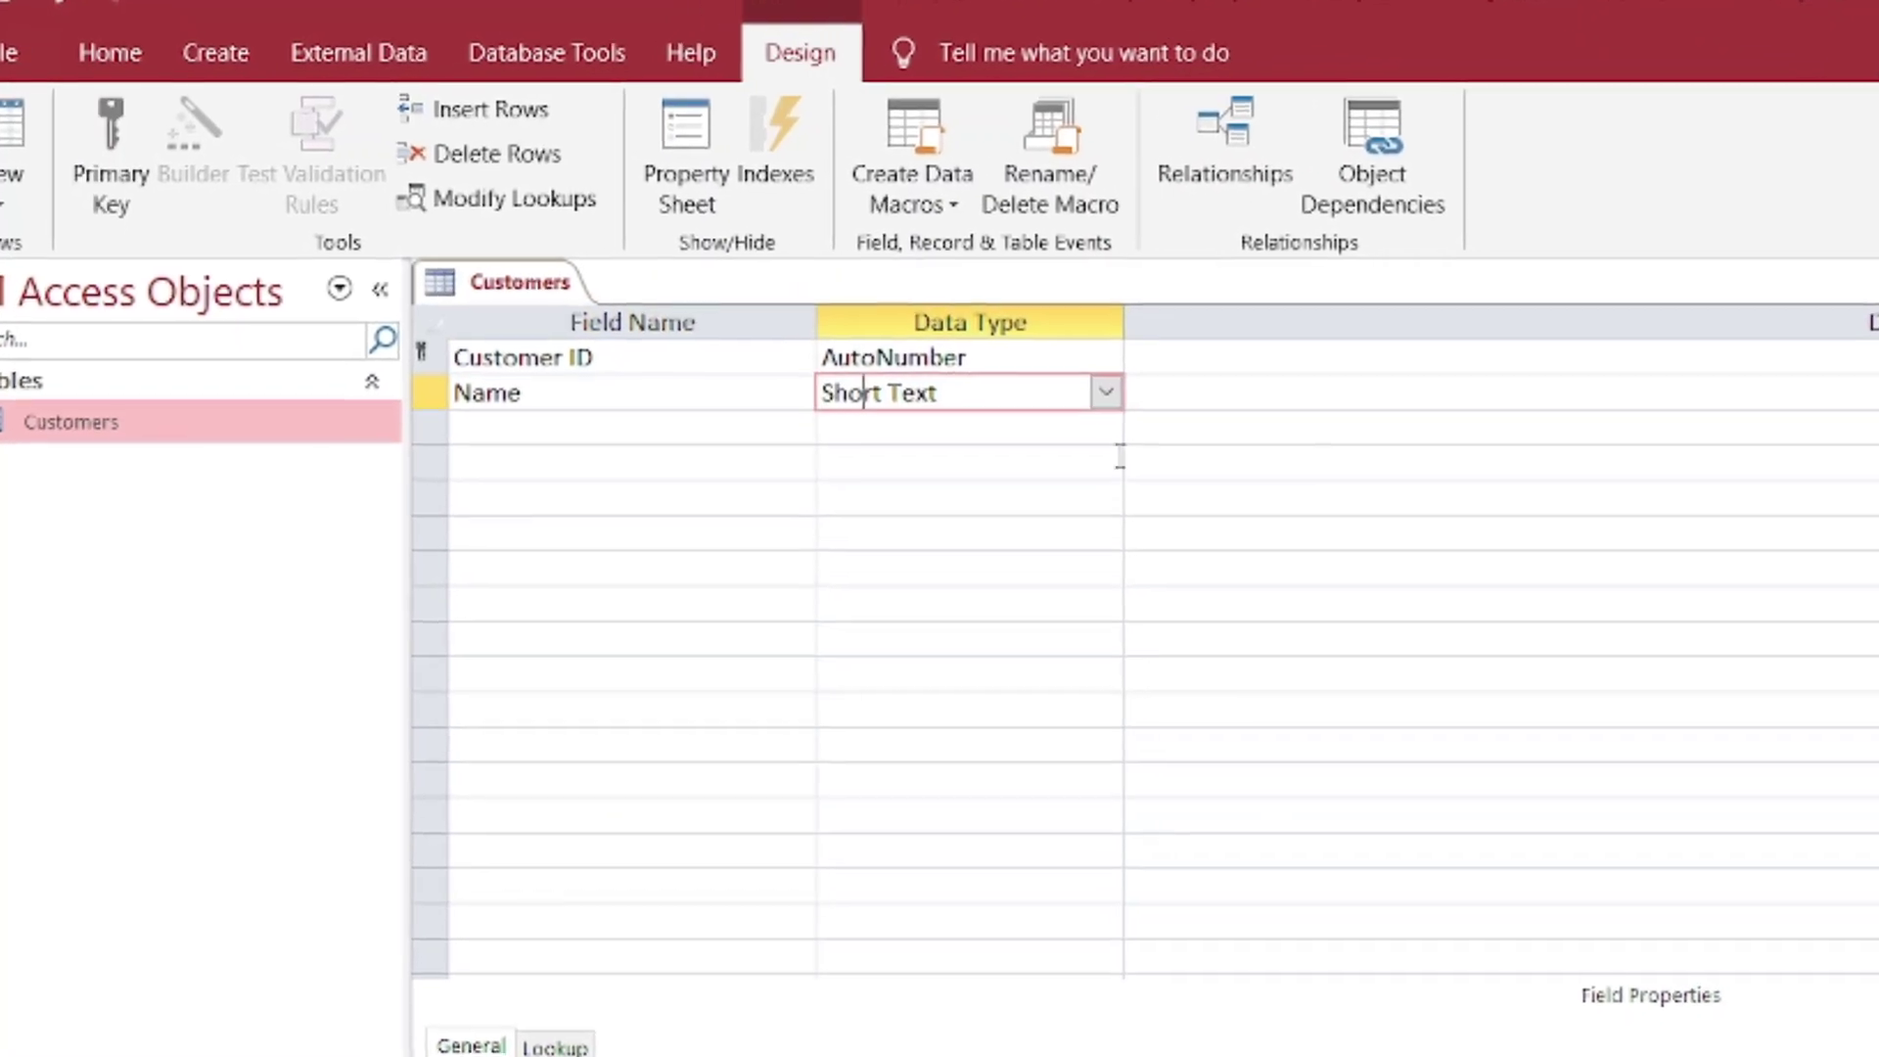
click(1025, 368)
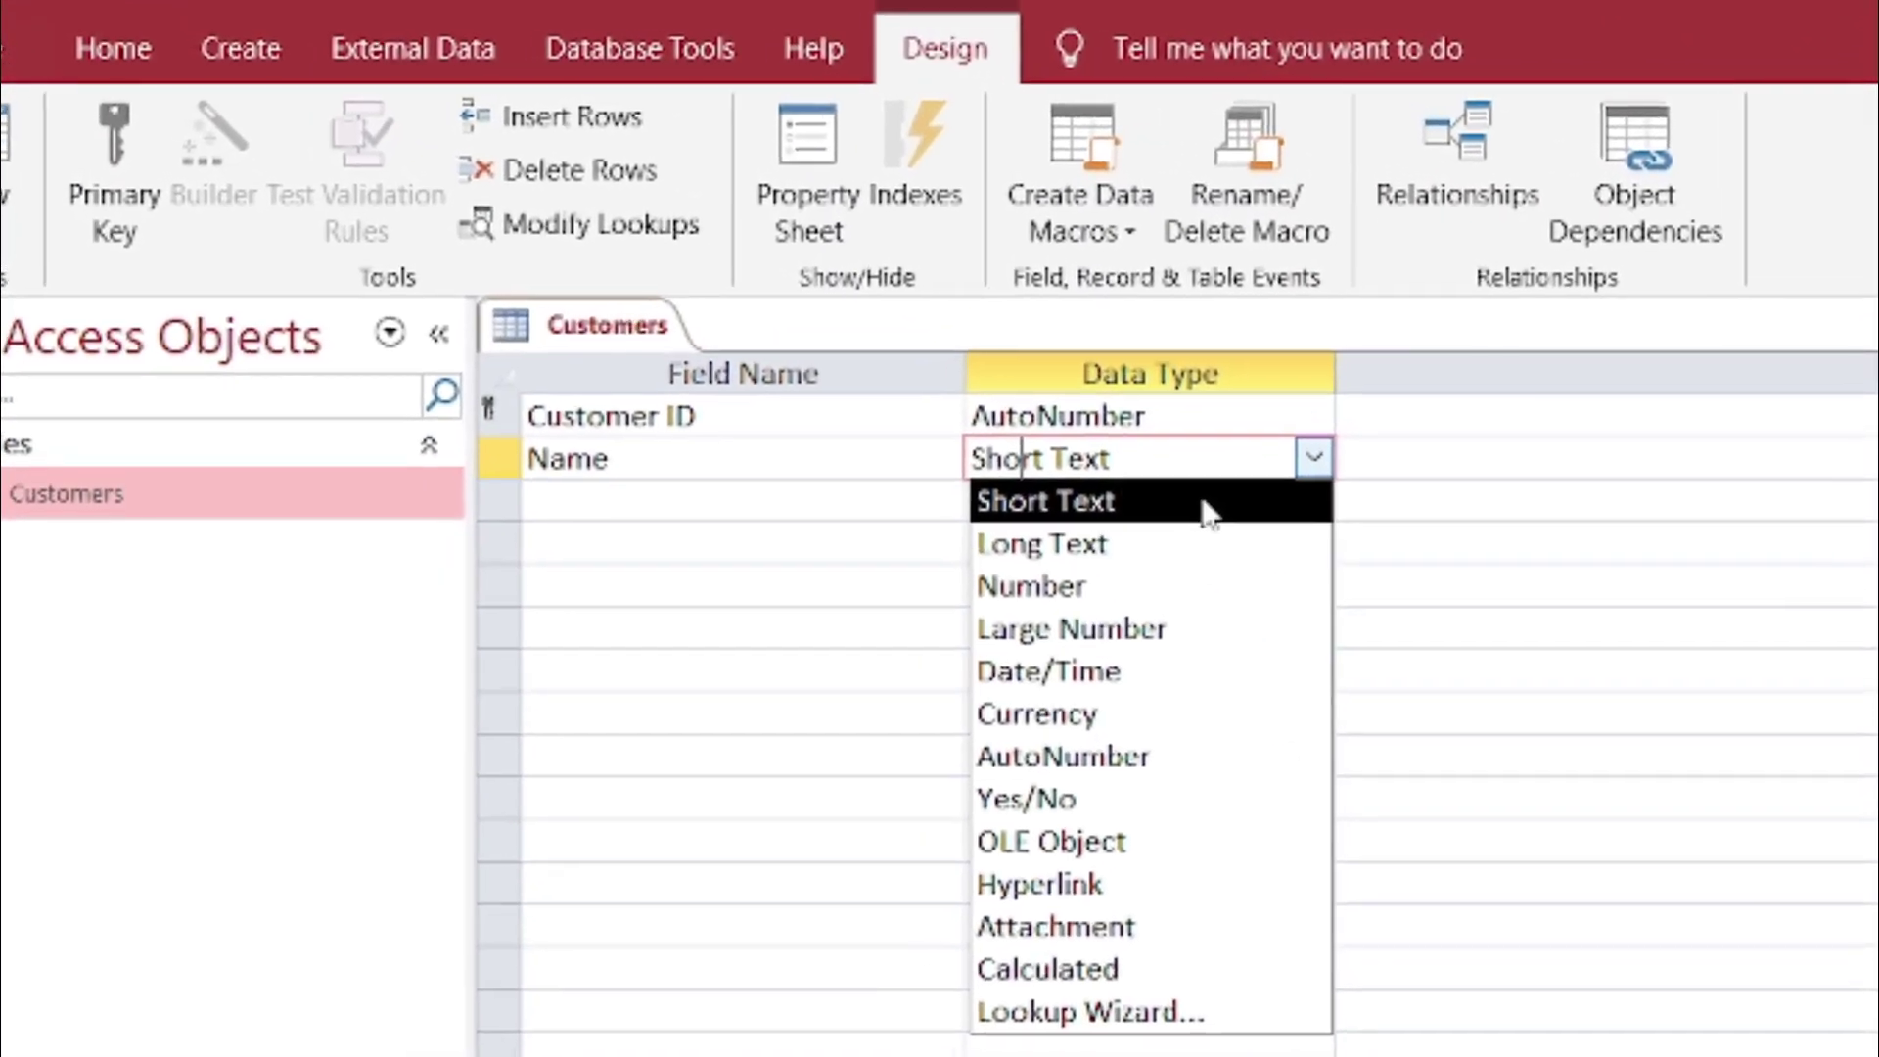
click(1115, 460)
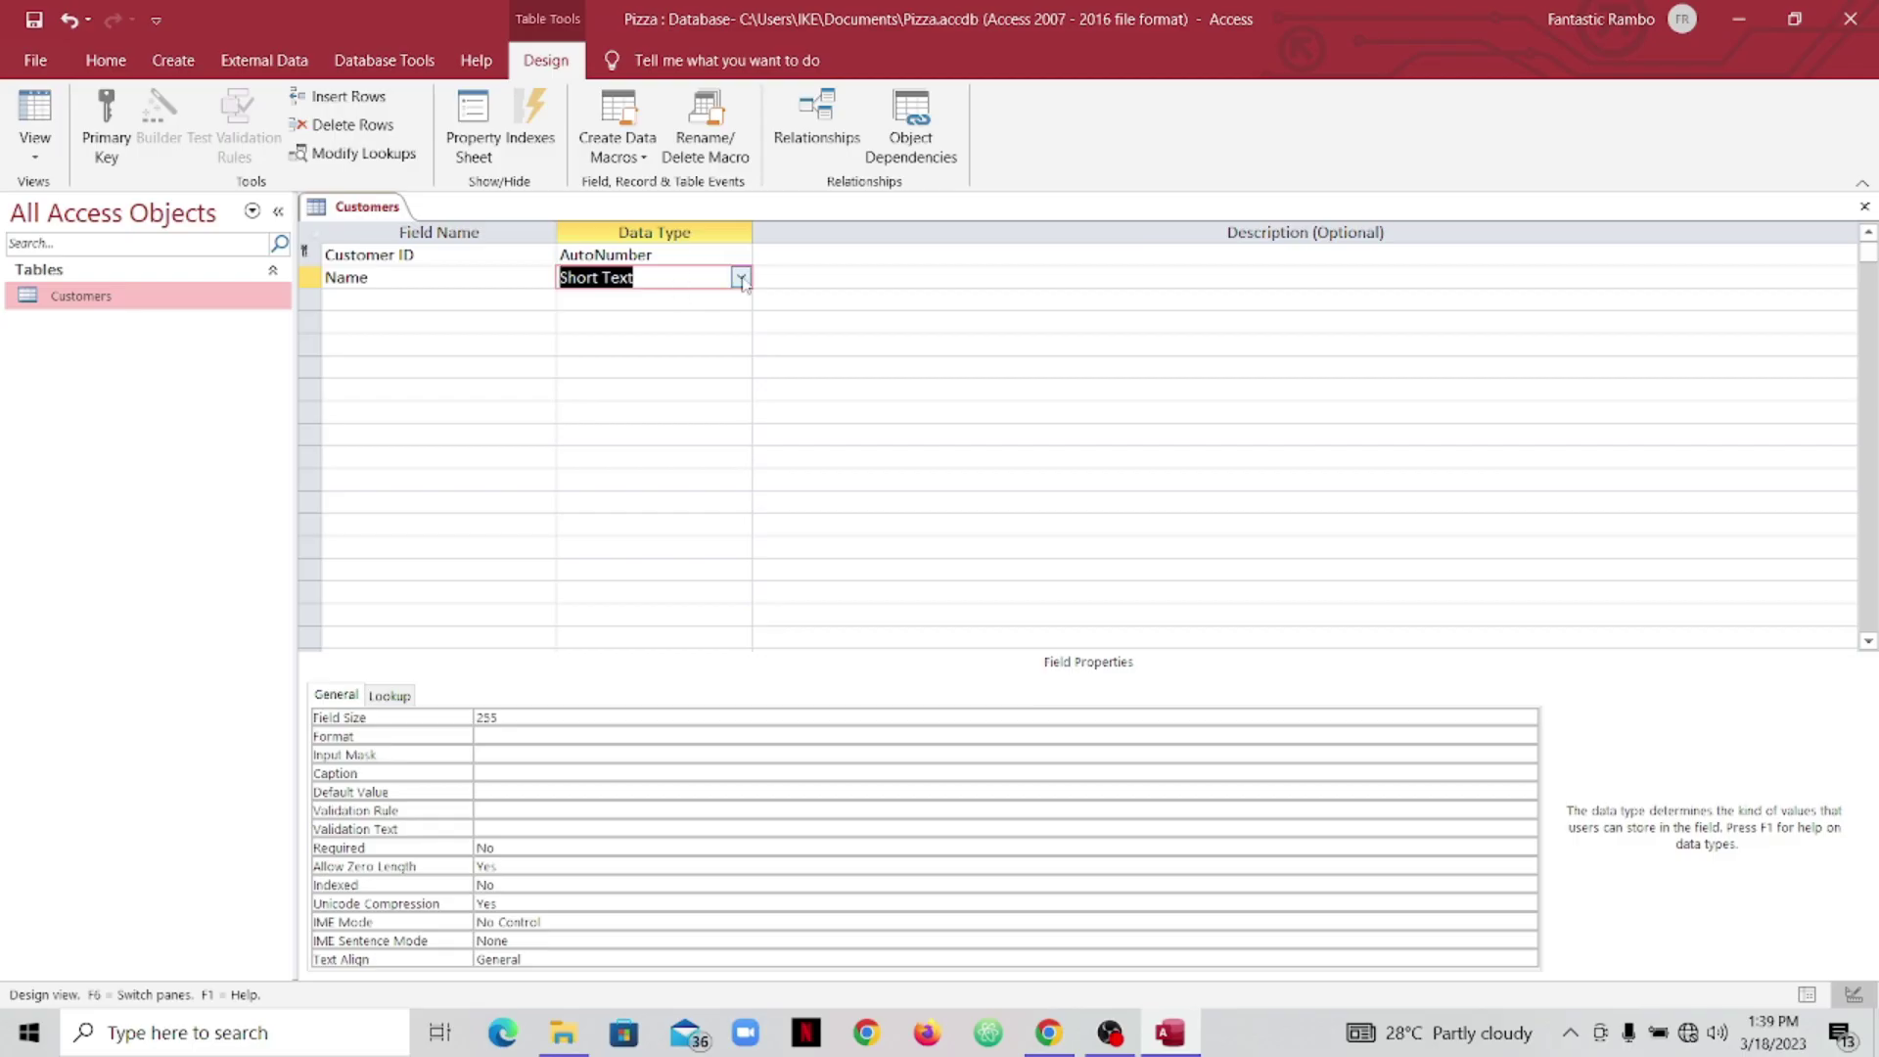
Step: Add a field called Contact below Name with the Number data type
click(466, 303)
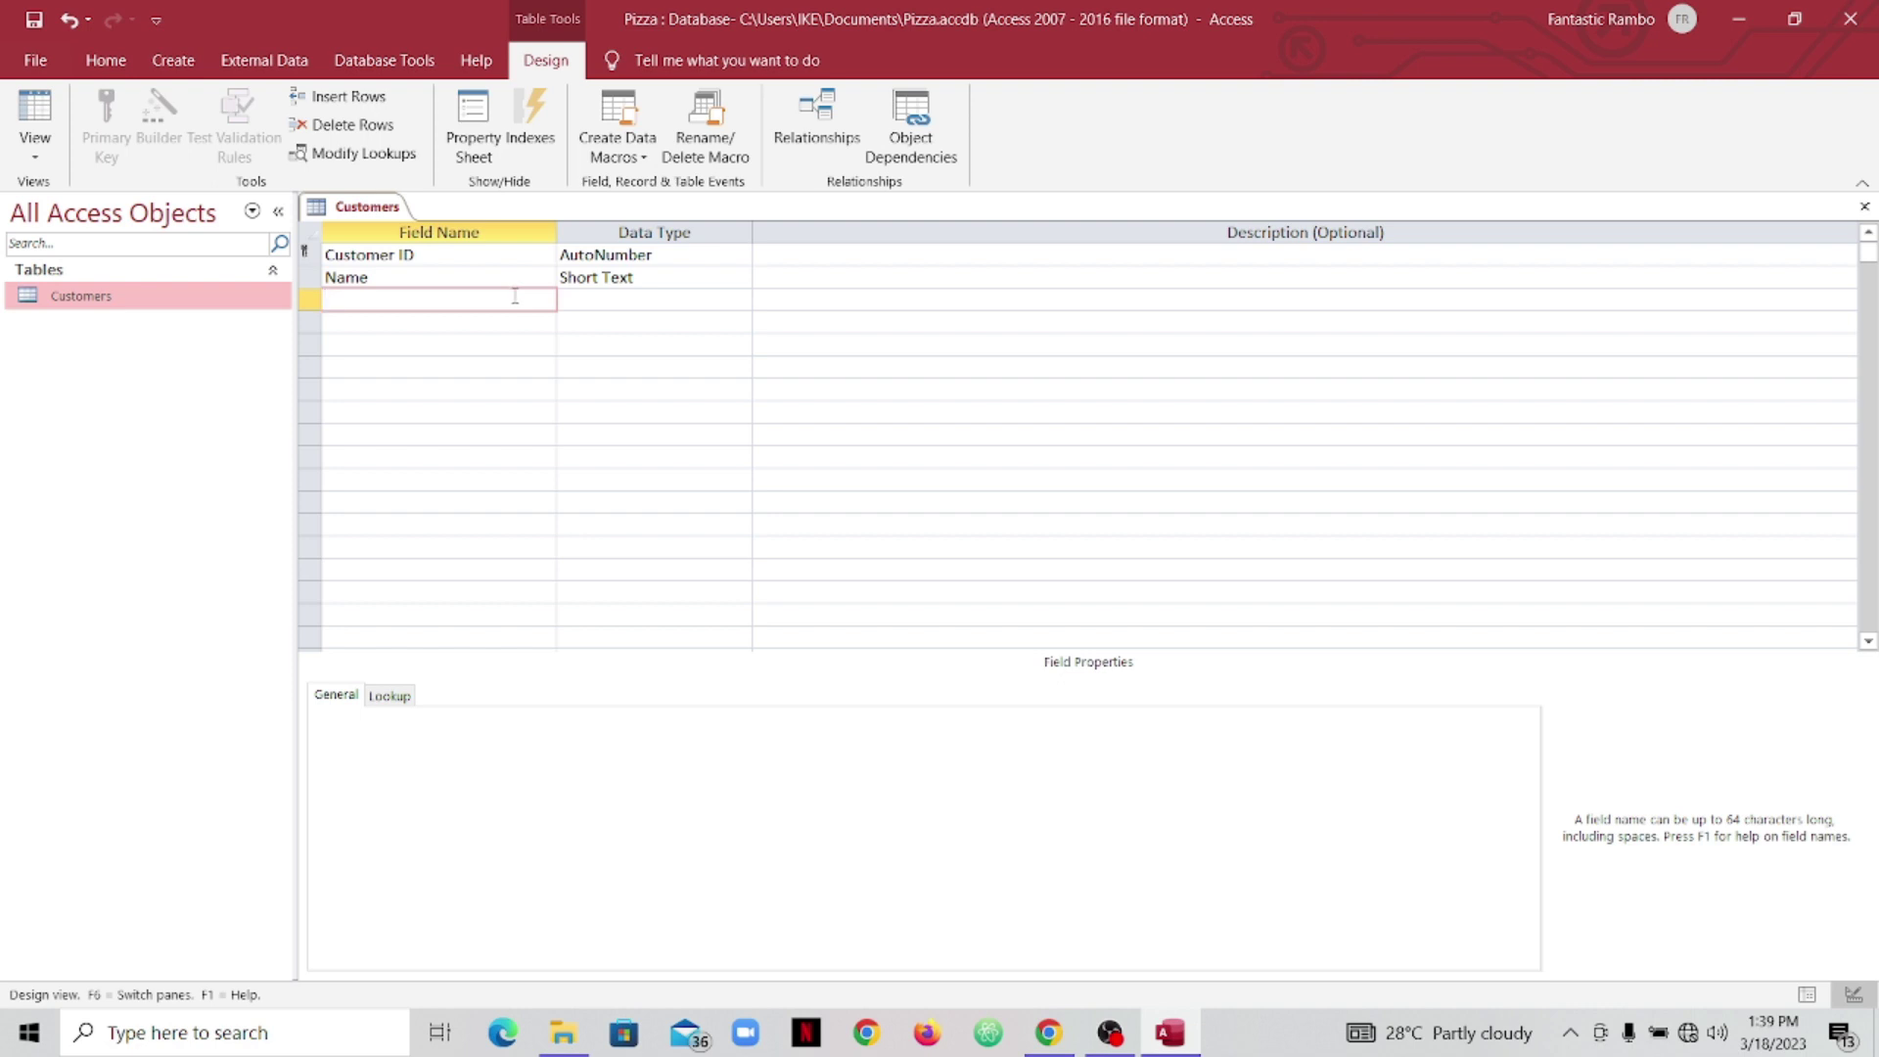
key(Caps_Lock)
text(C)
key(Caps_Lock)
text(ontact)
click(641, 300)
click(739, 299)
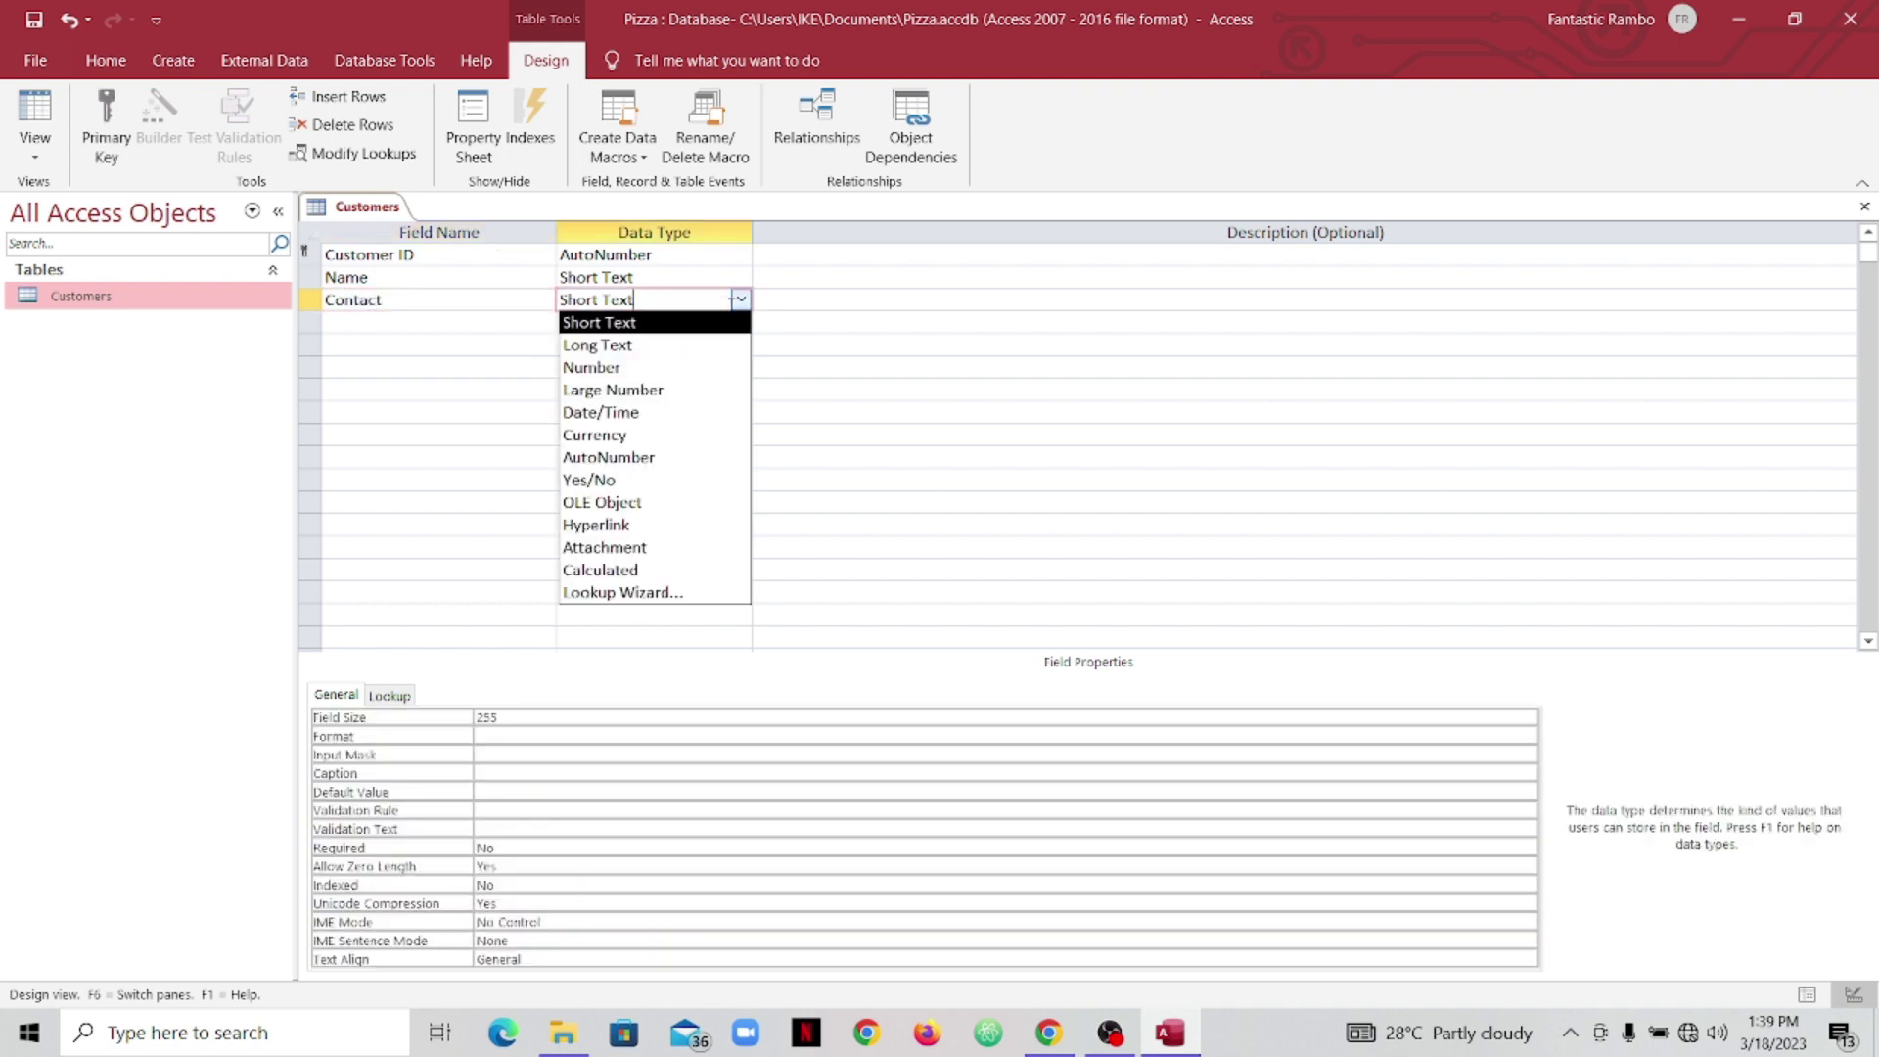
click(653, 367)
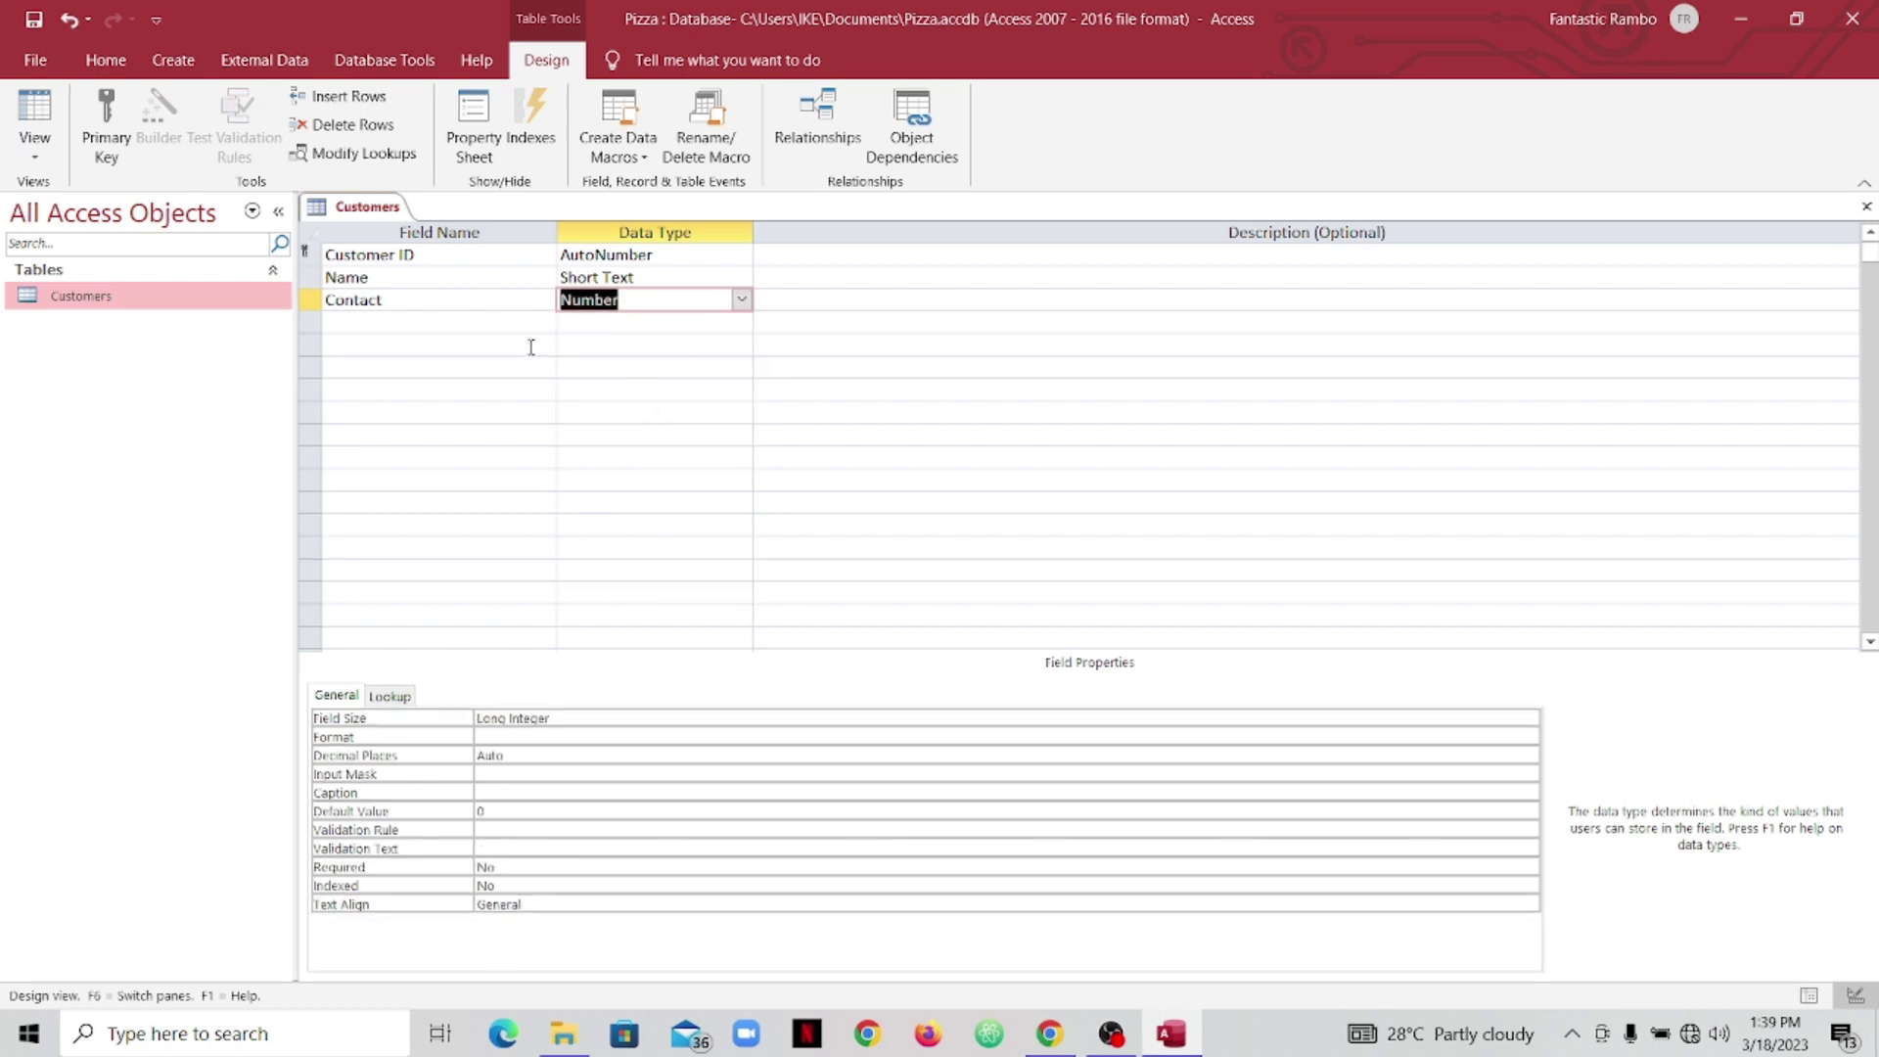
Step: Add a field called Location below Contact with the Short Text data type
click(543, 323)
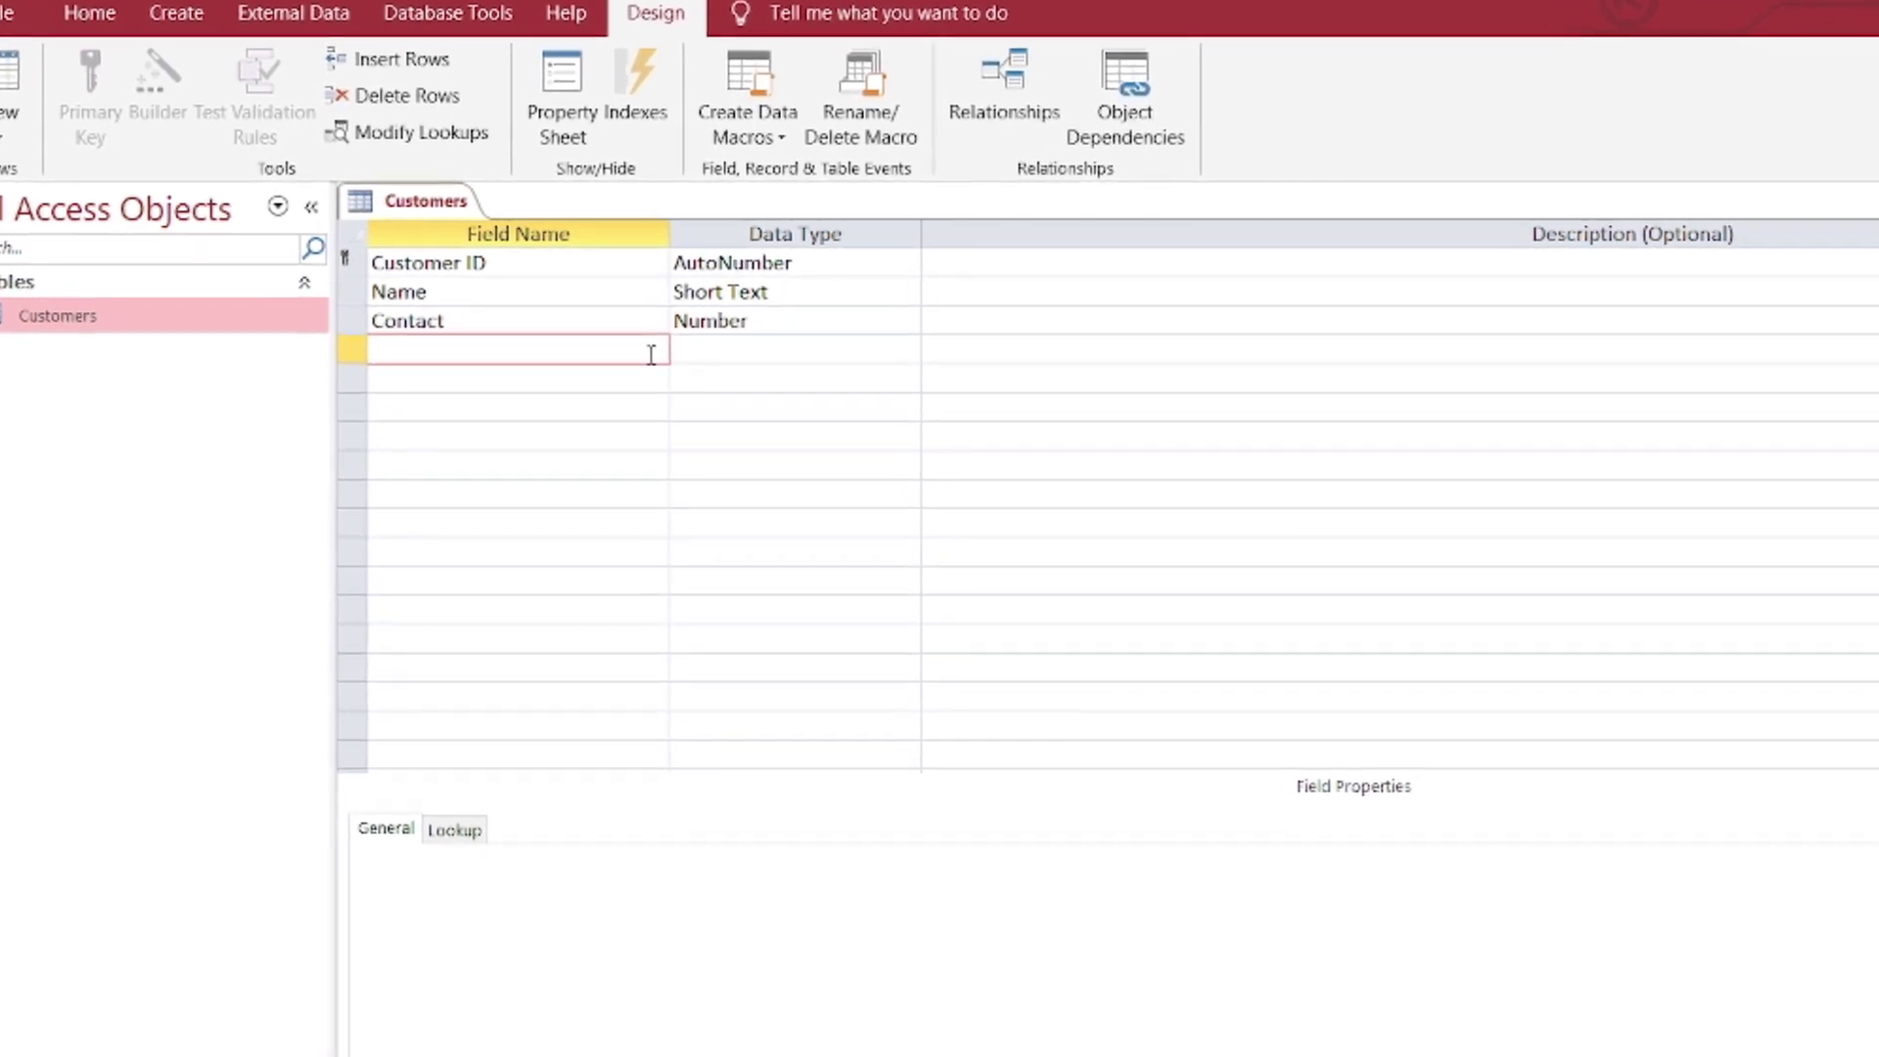
text(Location)
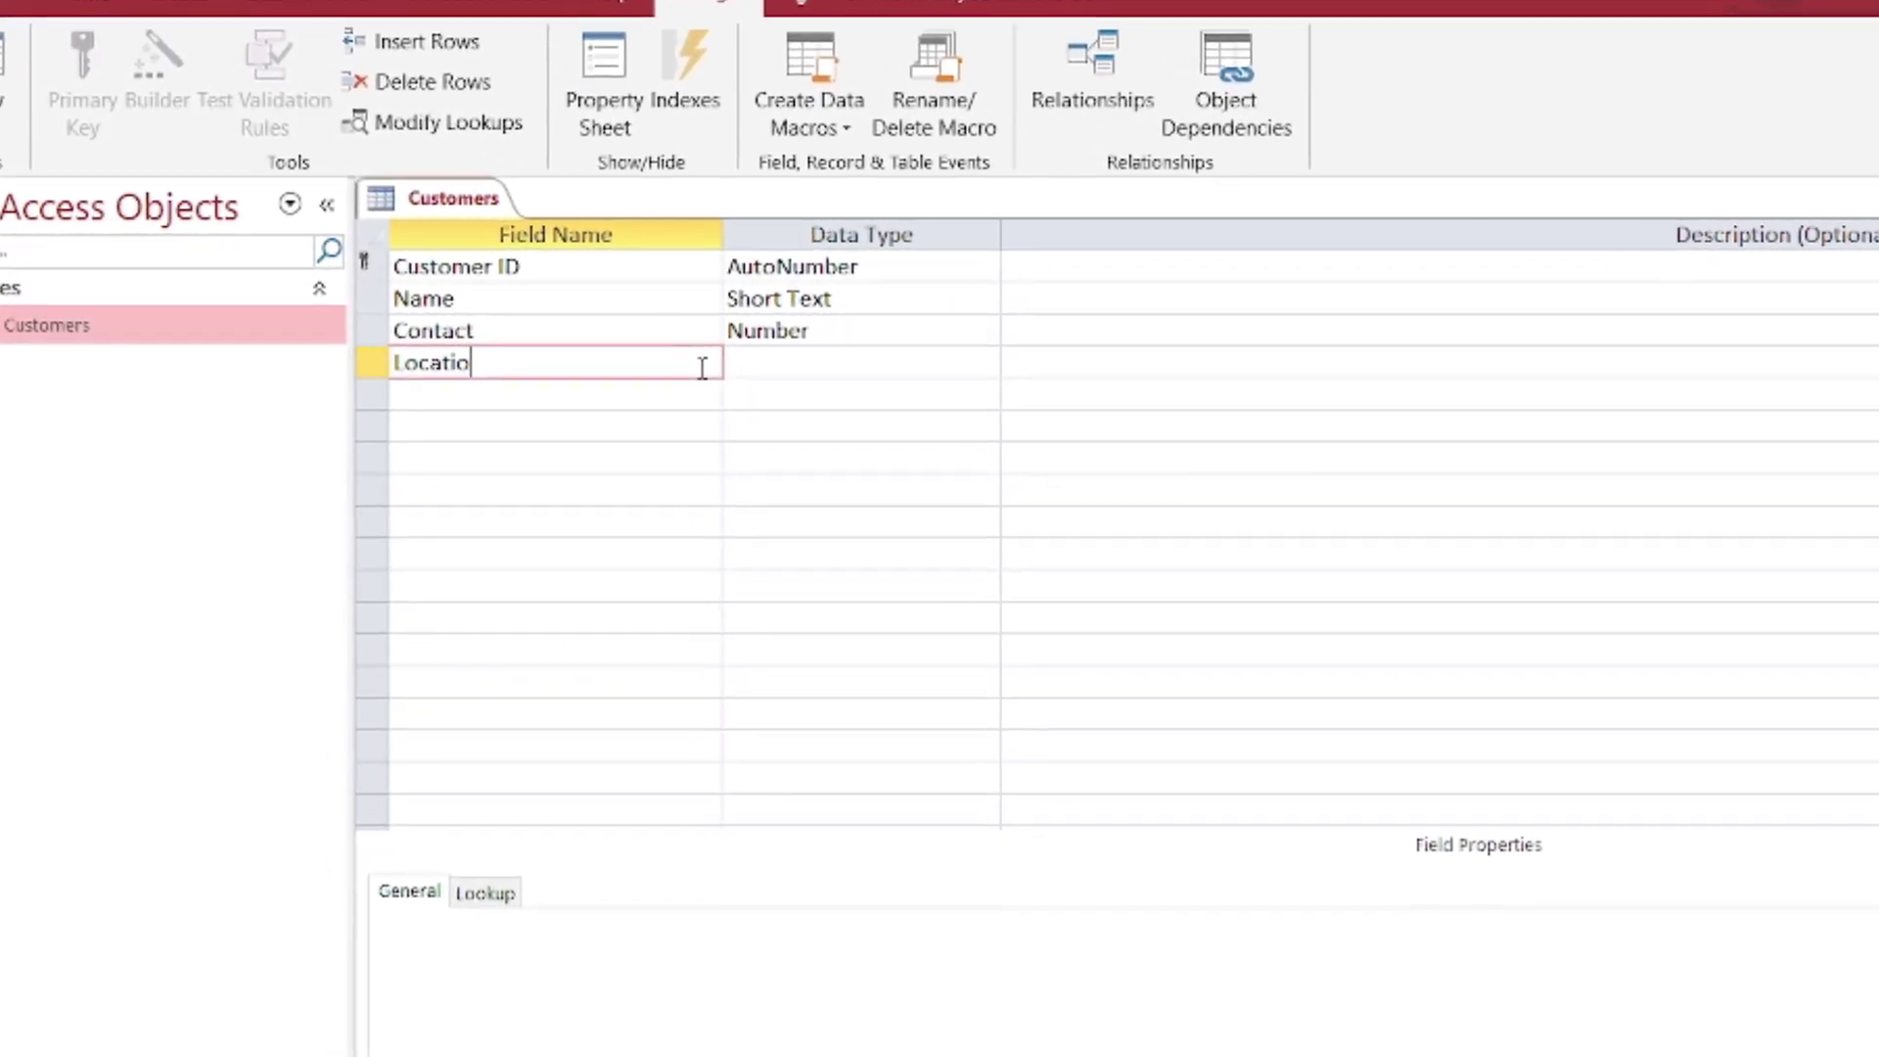
click(868, 374)
click(1053, 374)
click(1143, 442)
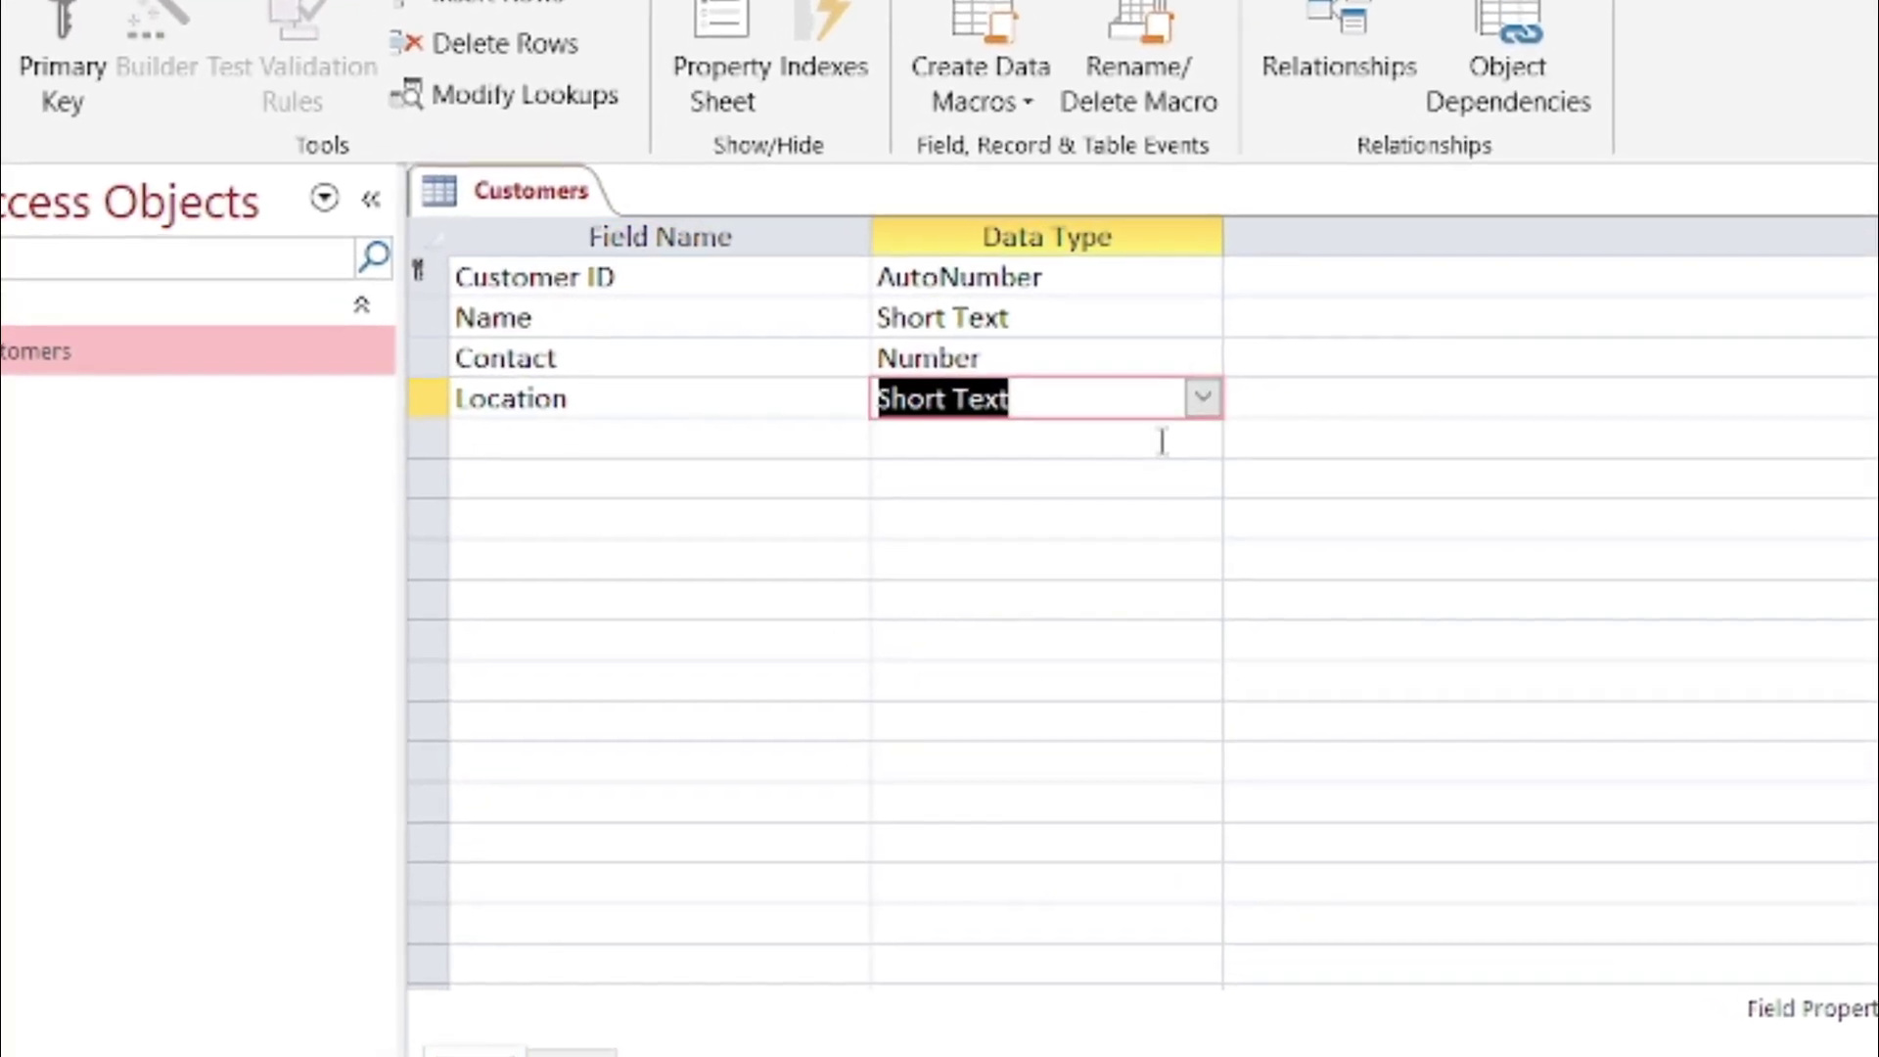
Step: Add a field called Email below Location with the Hyperlink data type
click(737, 464)
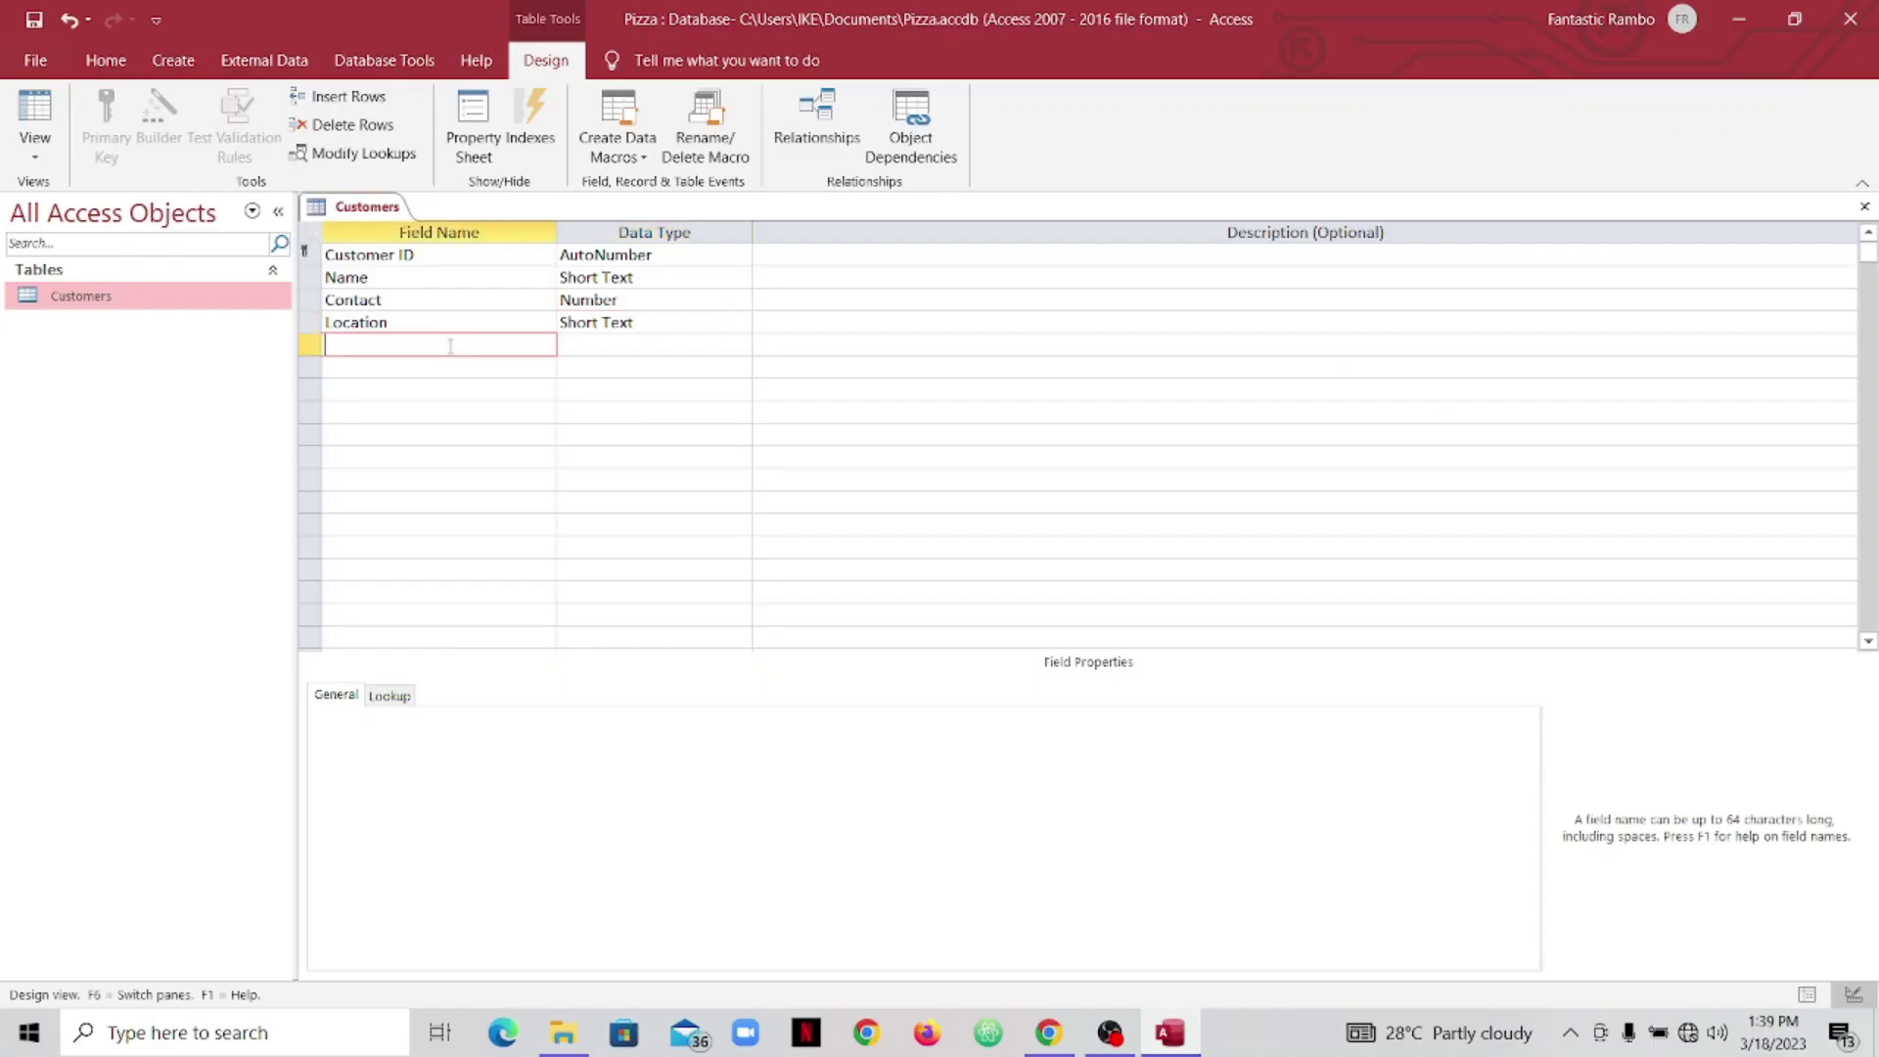
key(Caps_Lock)
text(E)
key(Caps_Lock)
text(mail)
click(597, 344)
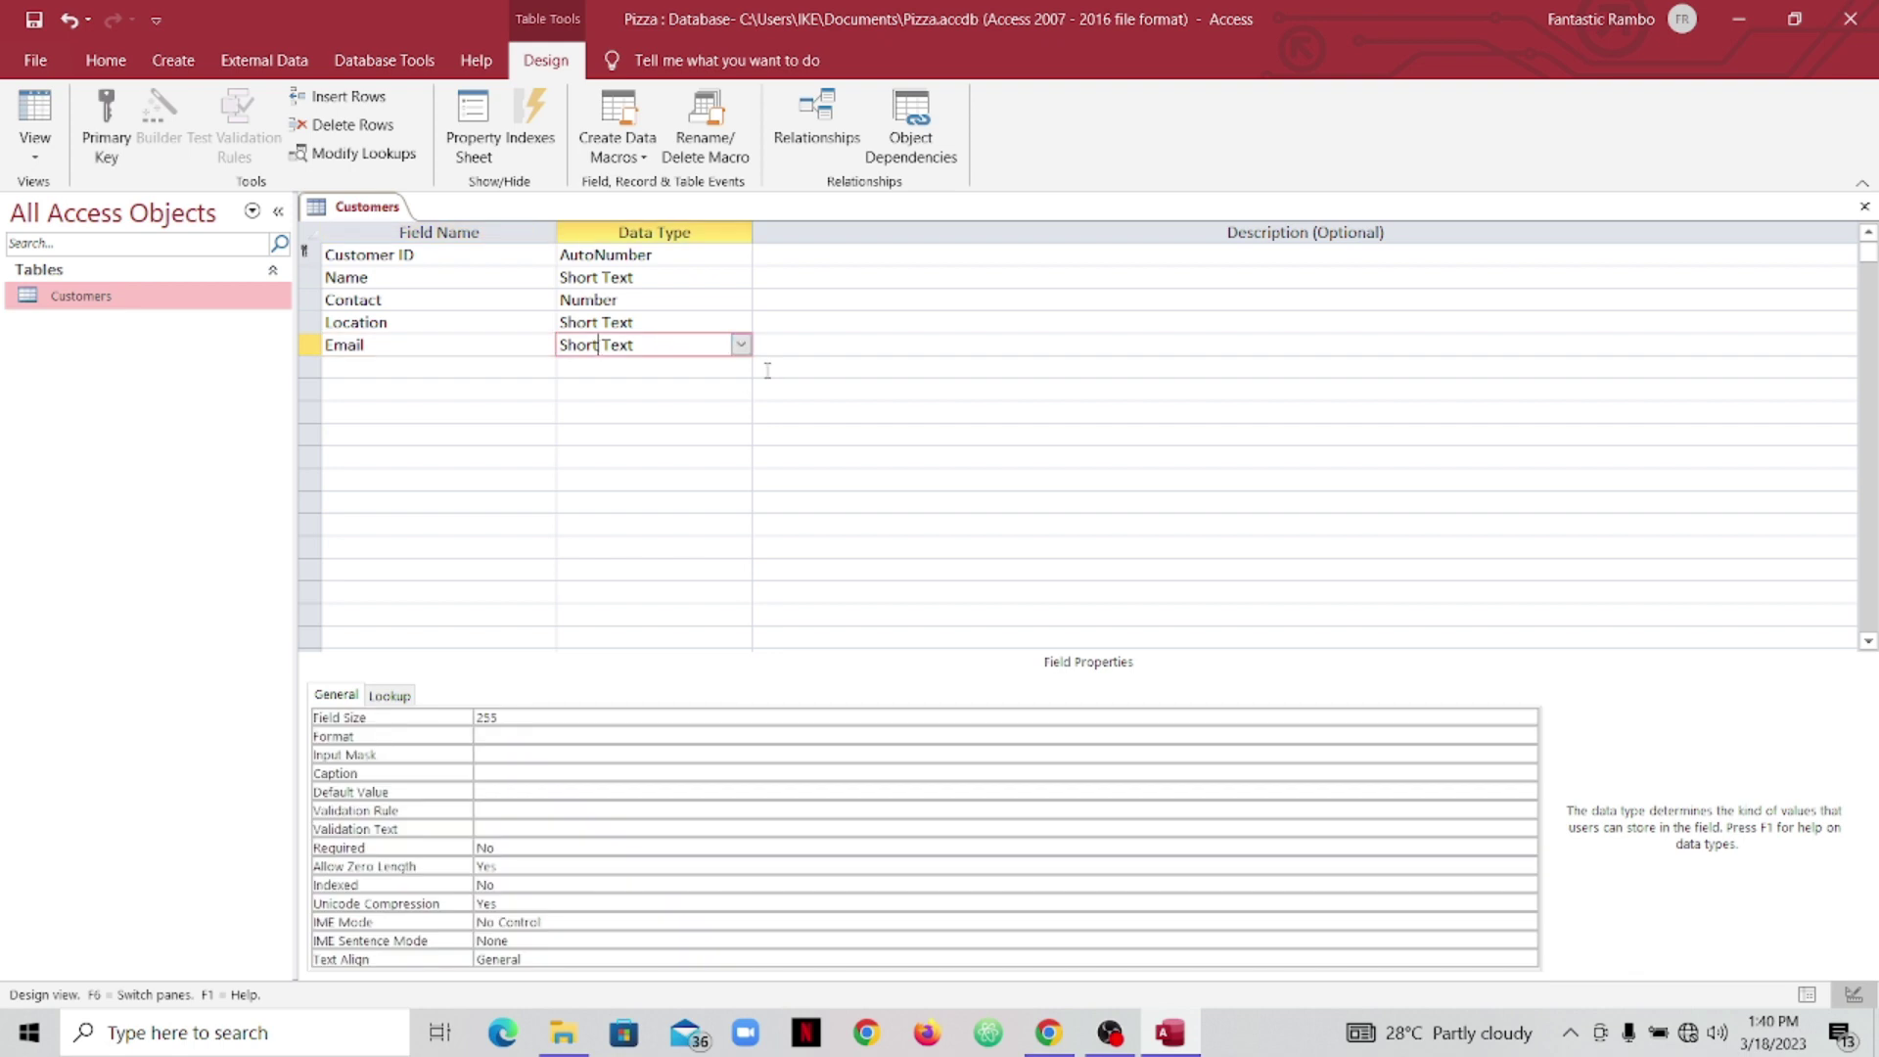
click(742, 345)
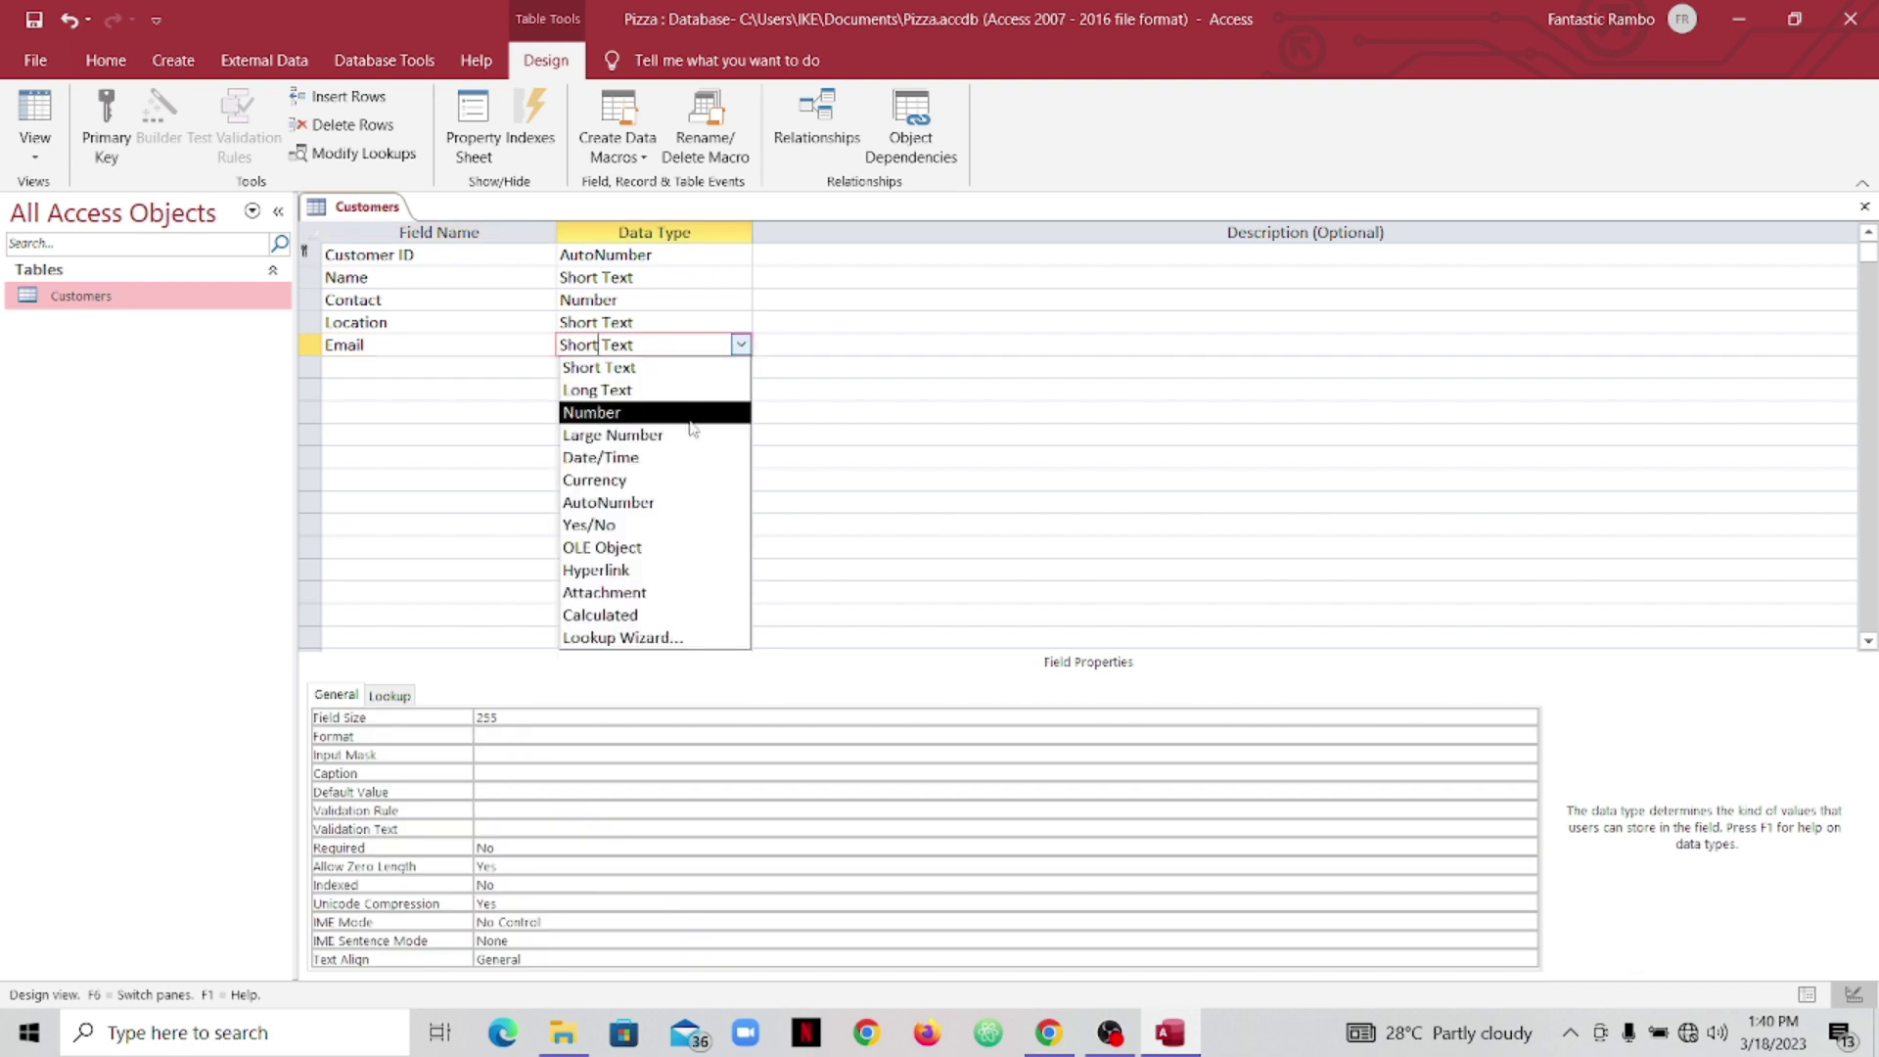
click(654, 569)
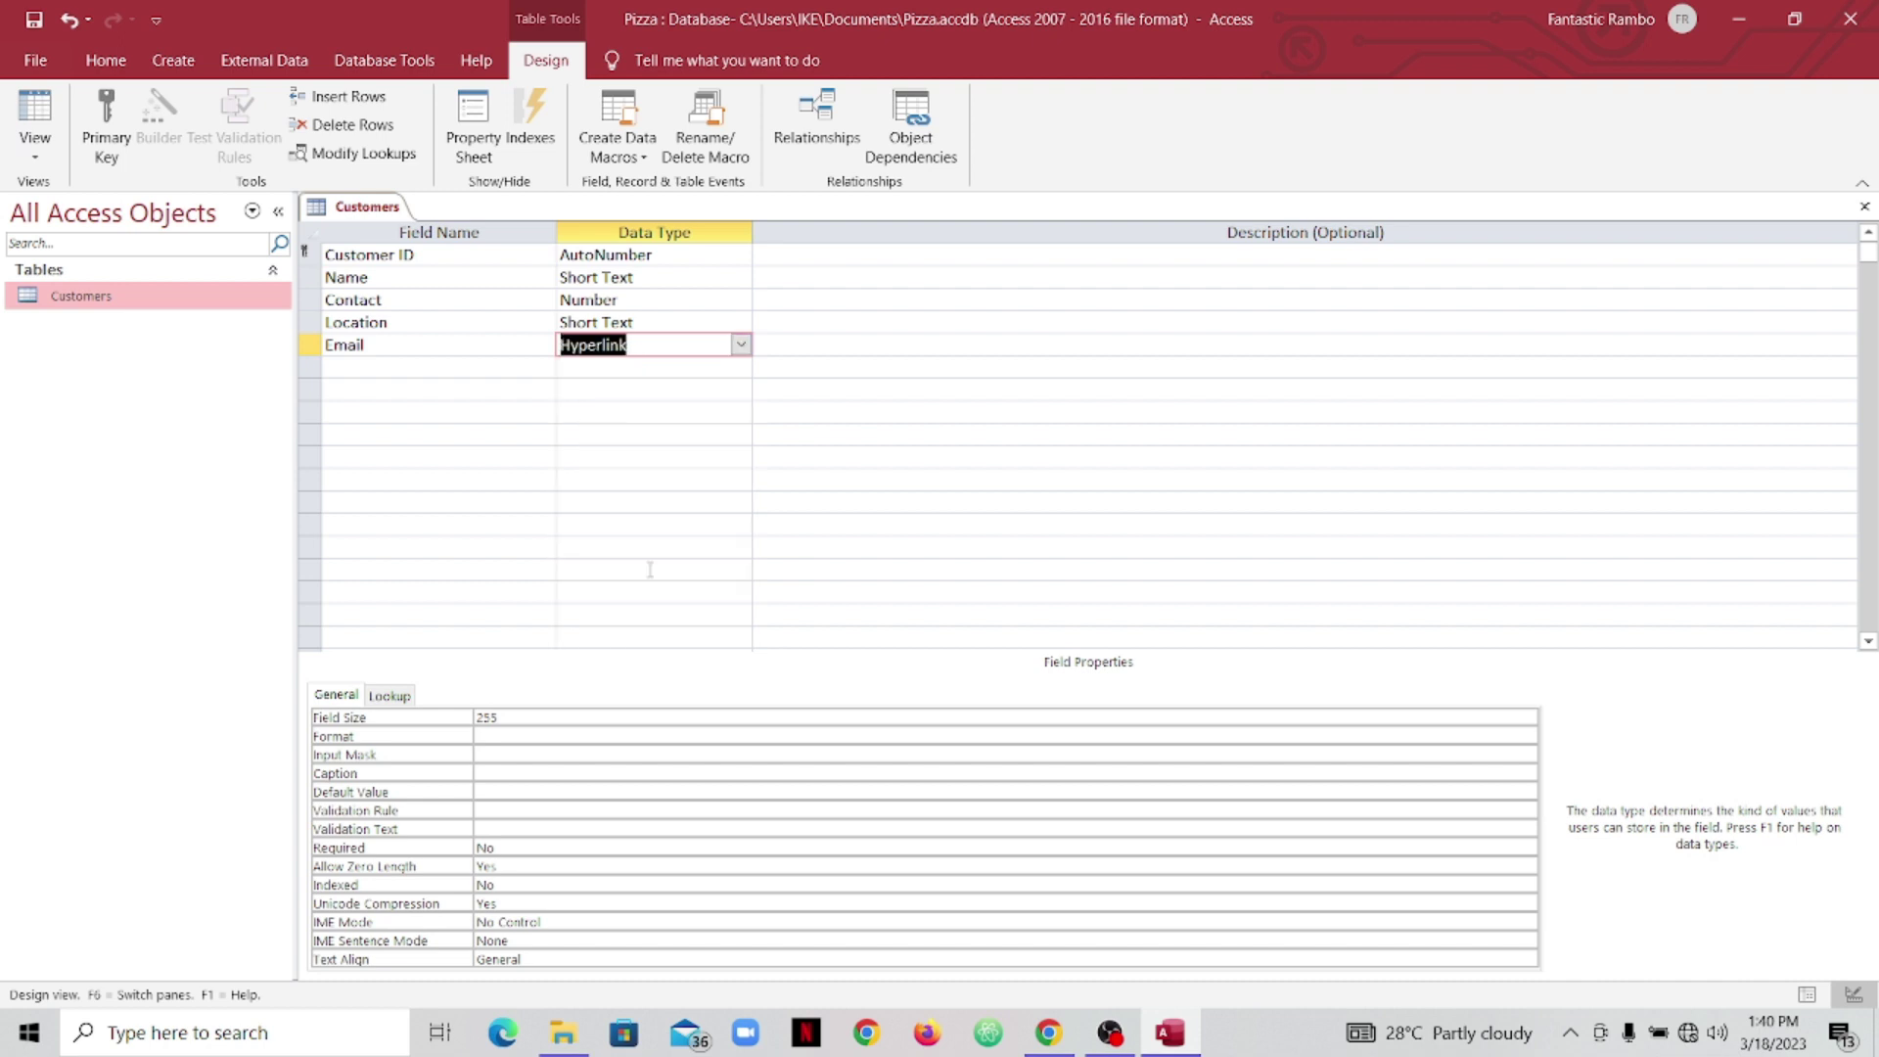
Step: Add a field called Gender below Email
click(460, 376)
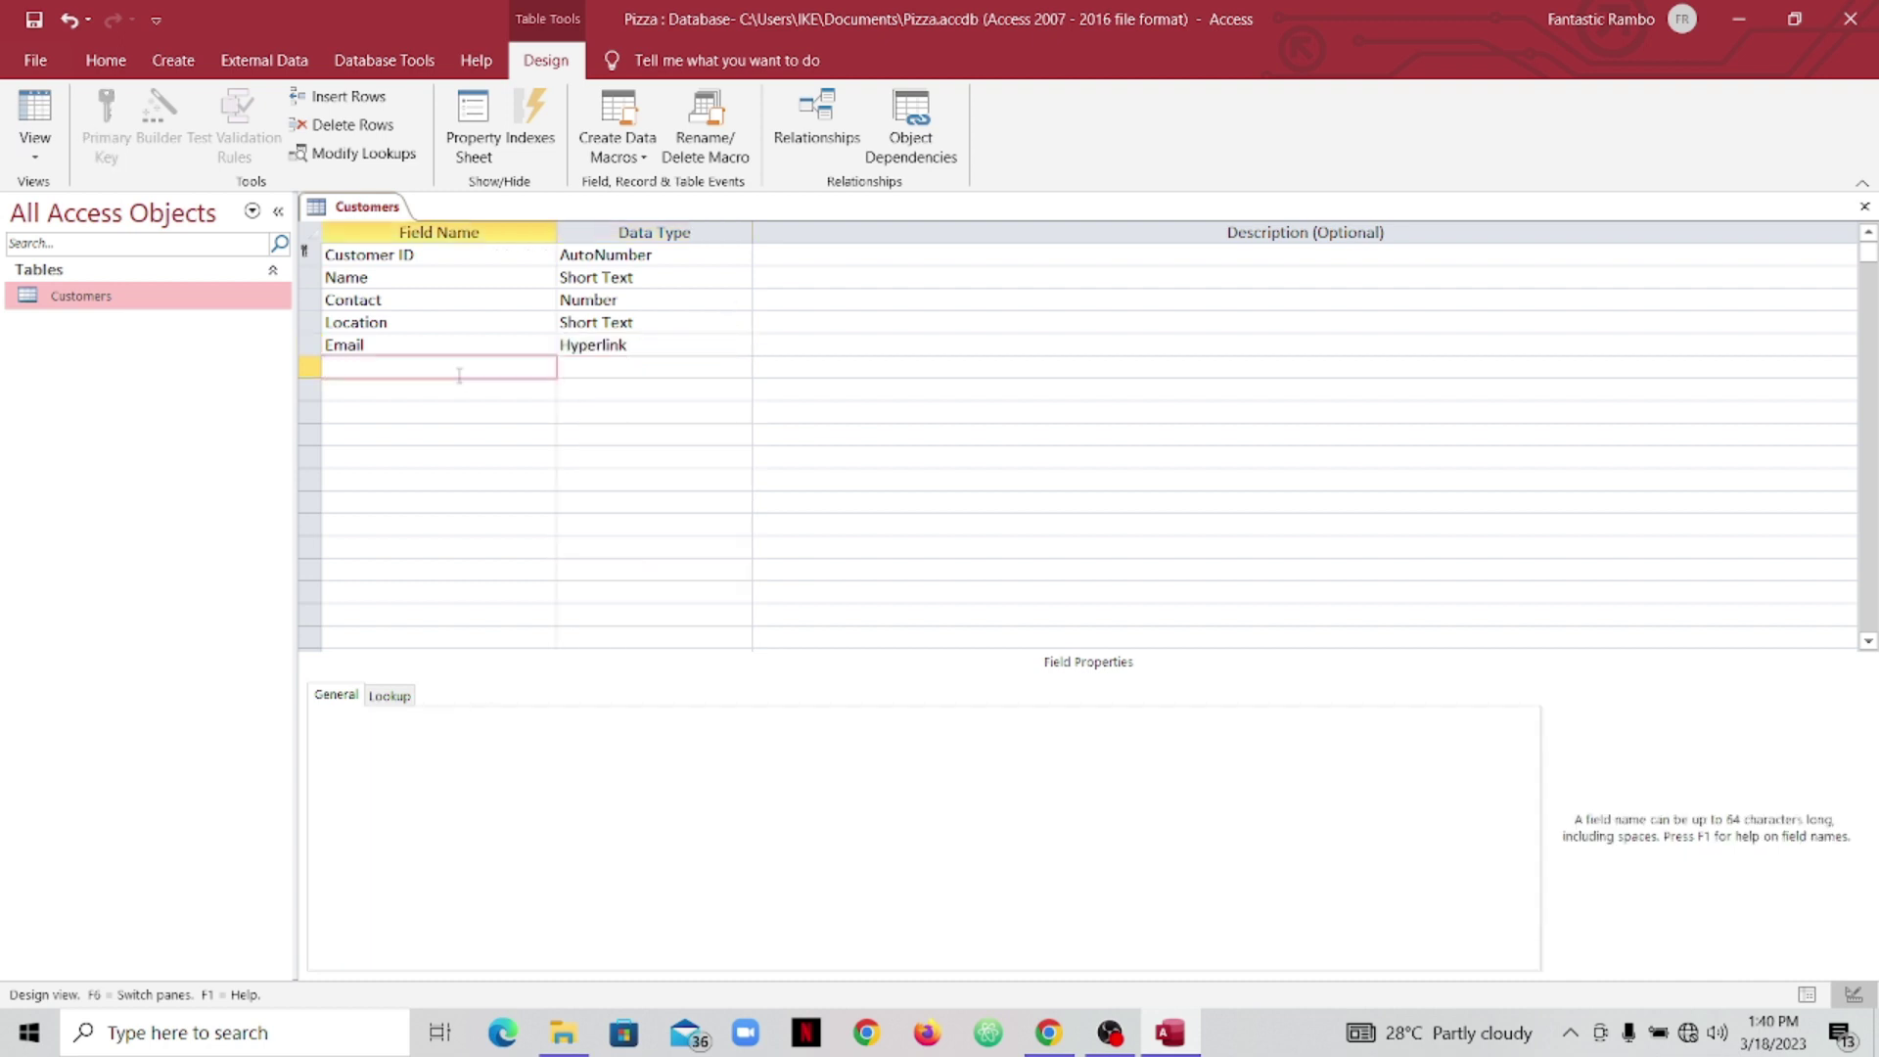
key(Caps_Lock)
text(G)
key(Caps_Lock)
text(ender)
click(617, 369)
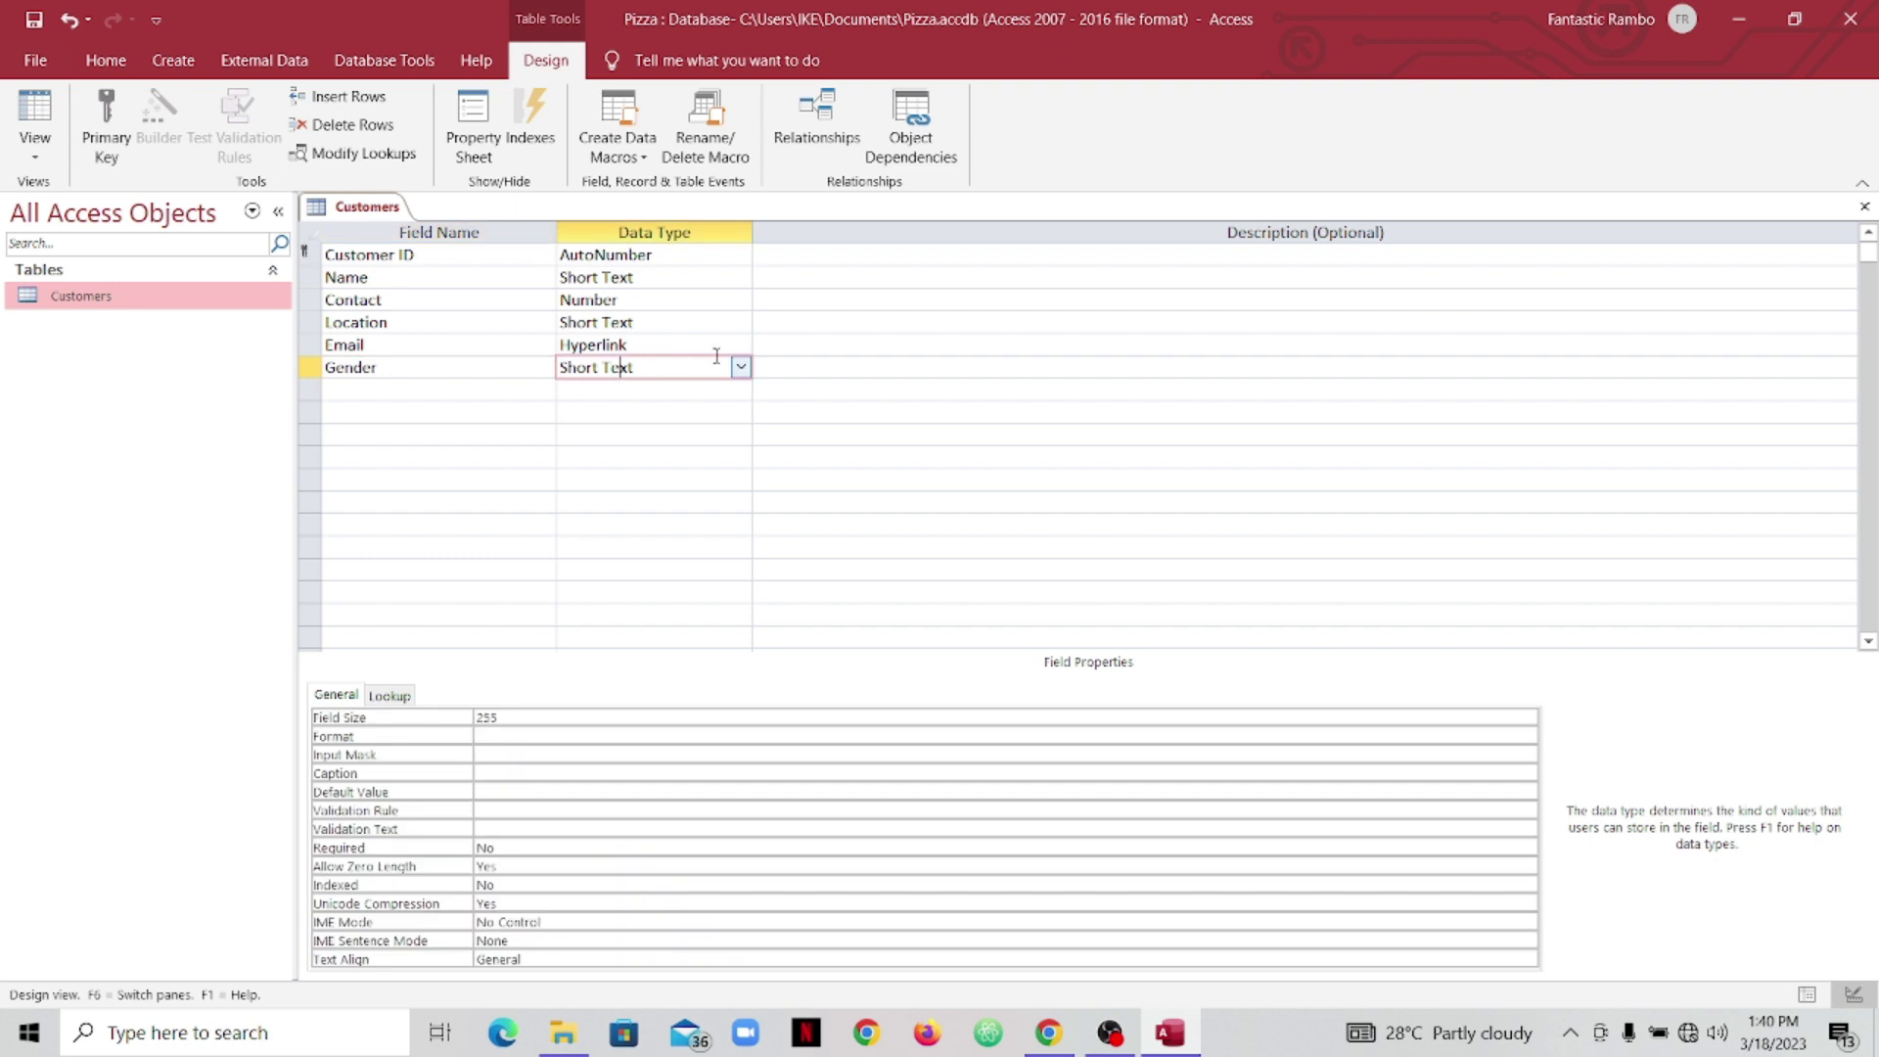
Step: Start the Lookup Wizard for the Gender field and choose to supply the list values manually
click(741, 367)
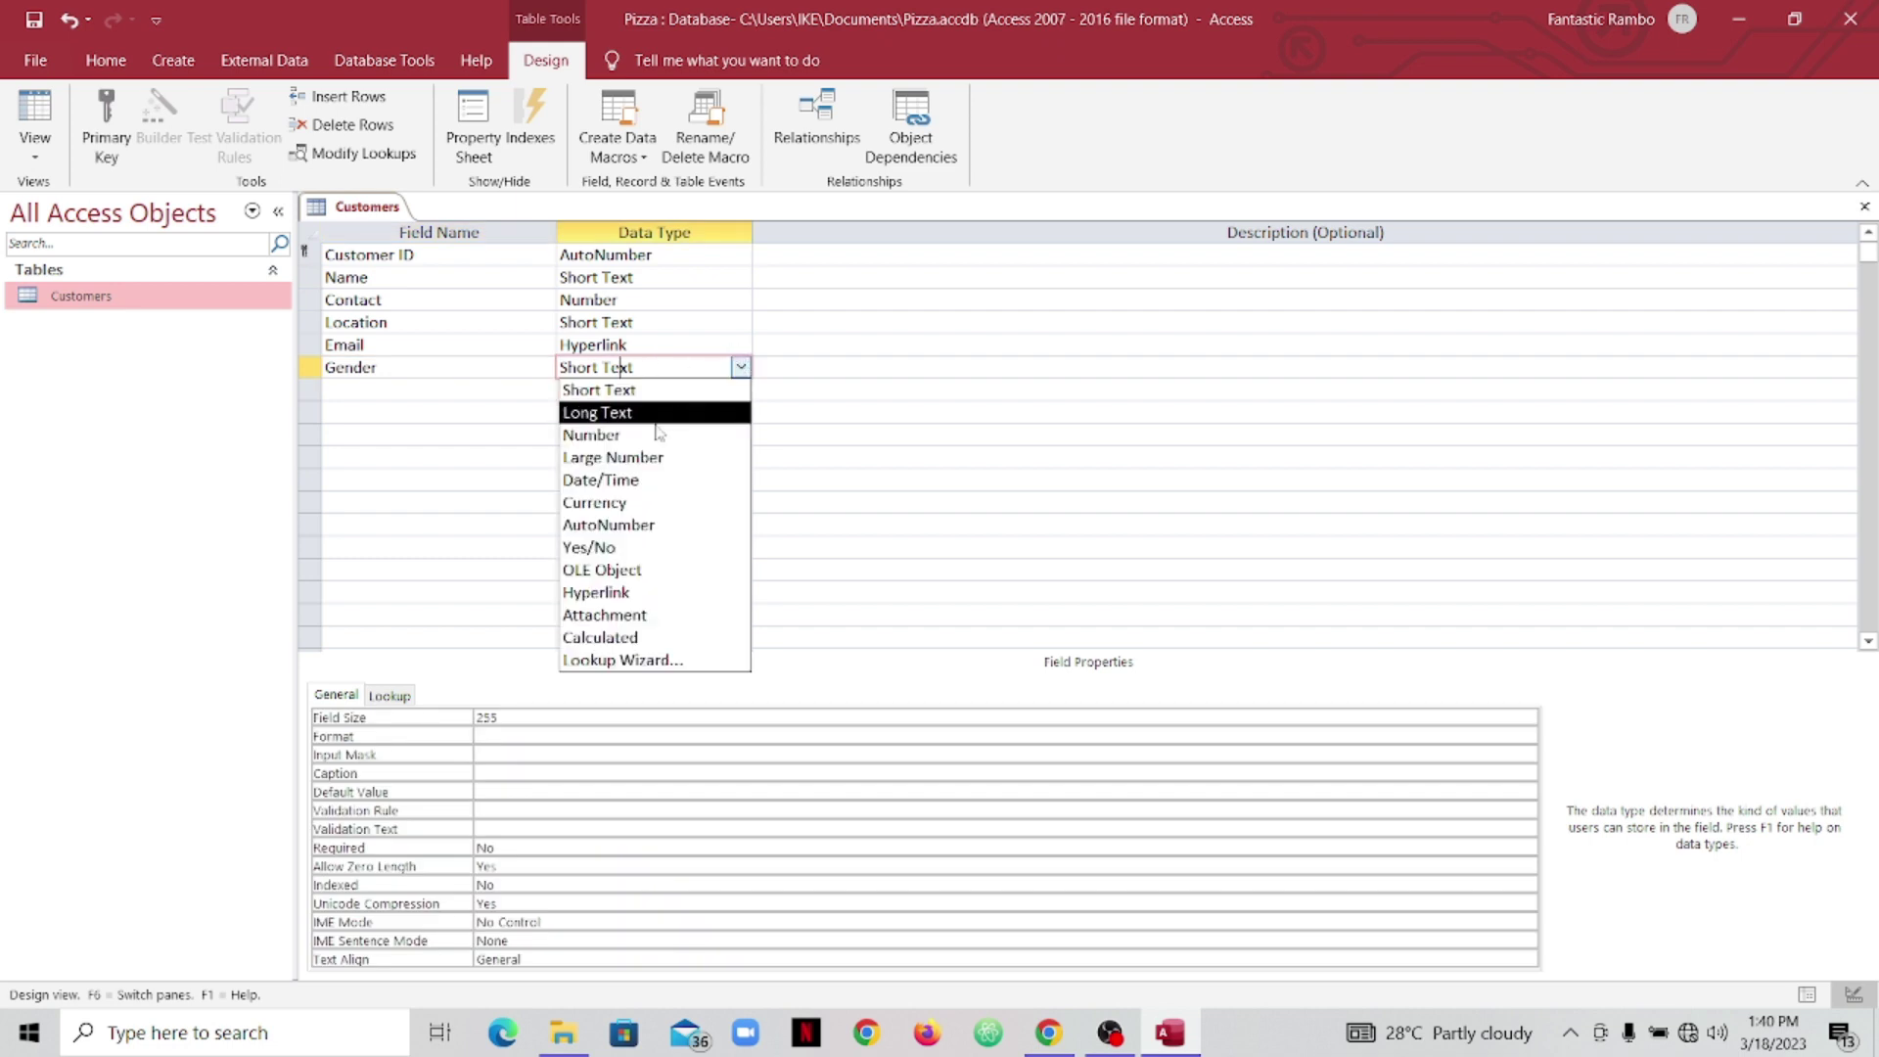
click(627, 663)
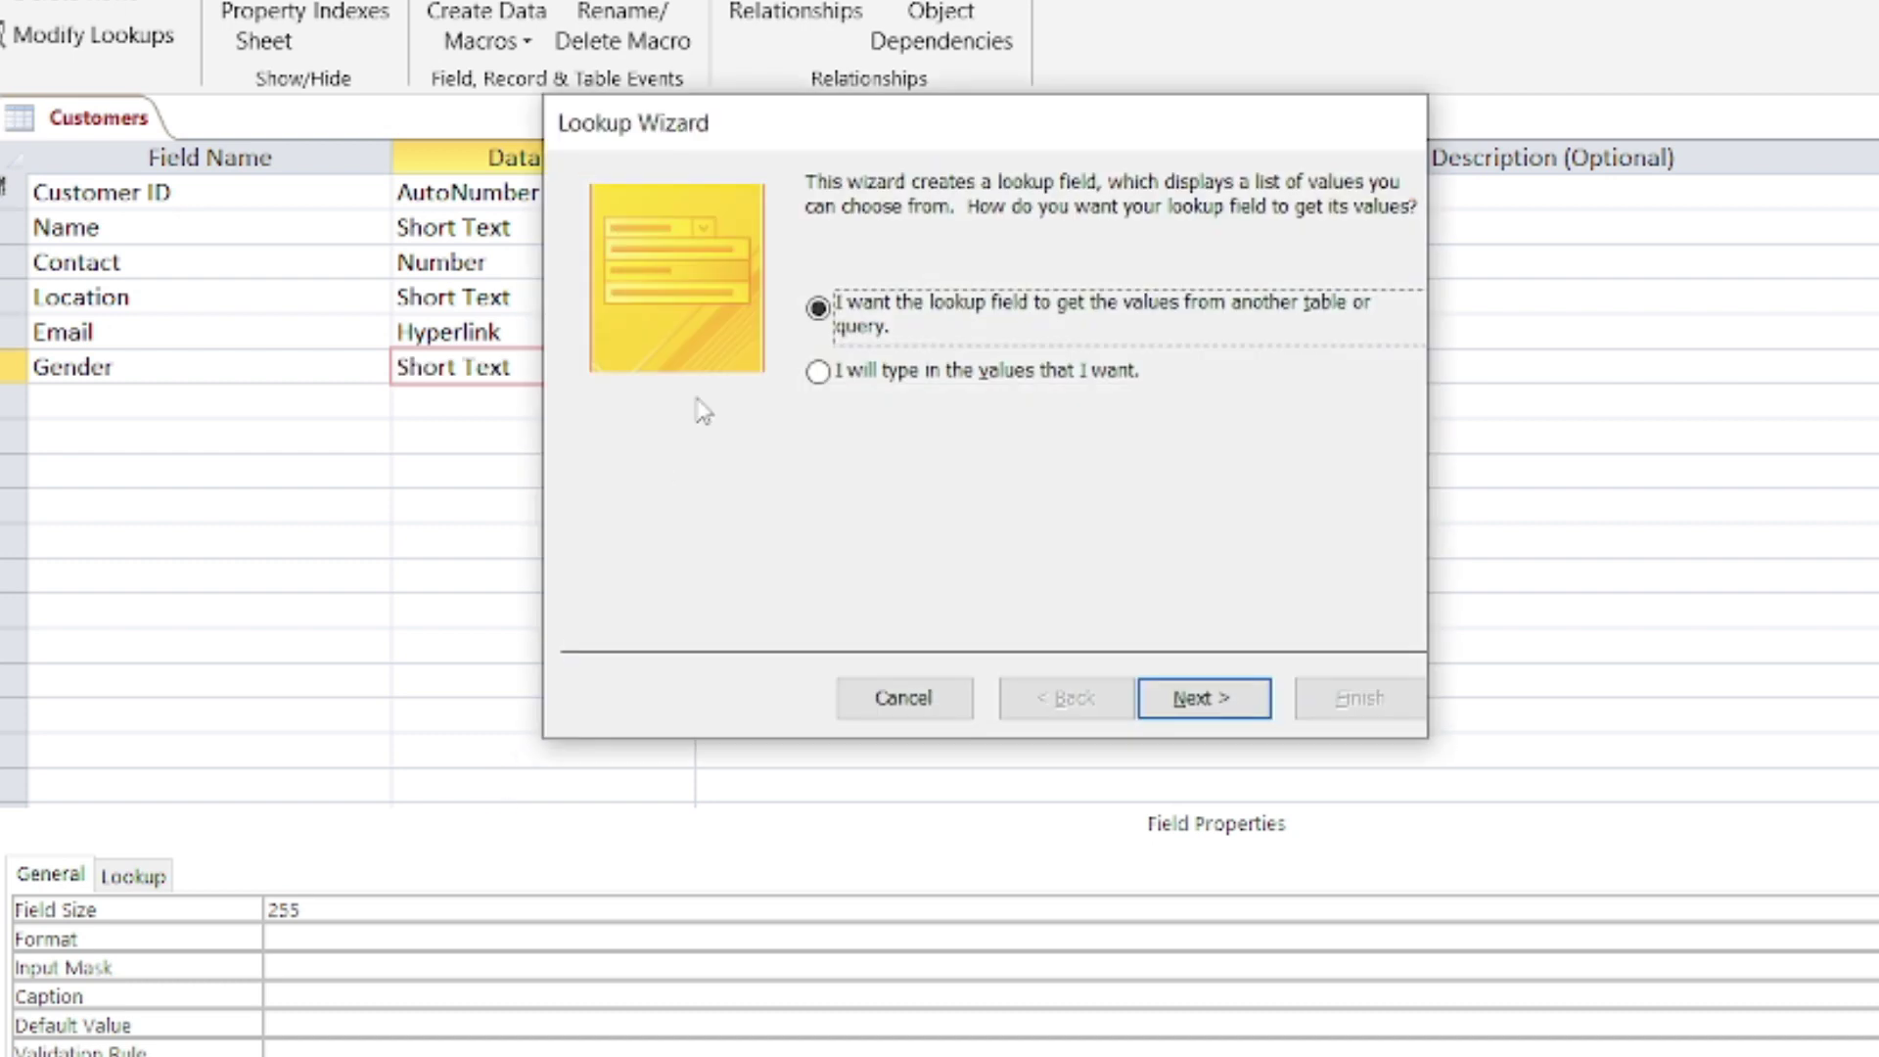
click(834, 375)
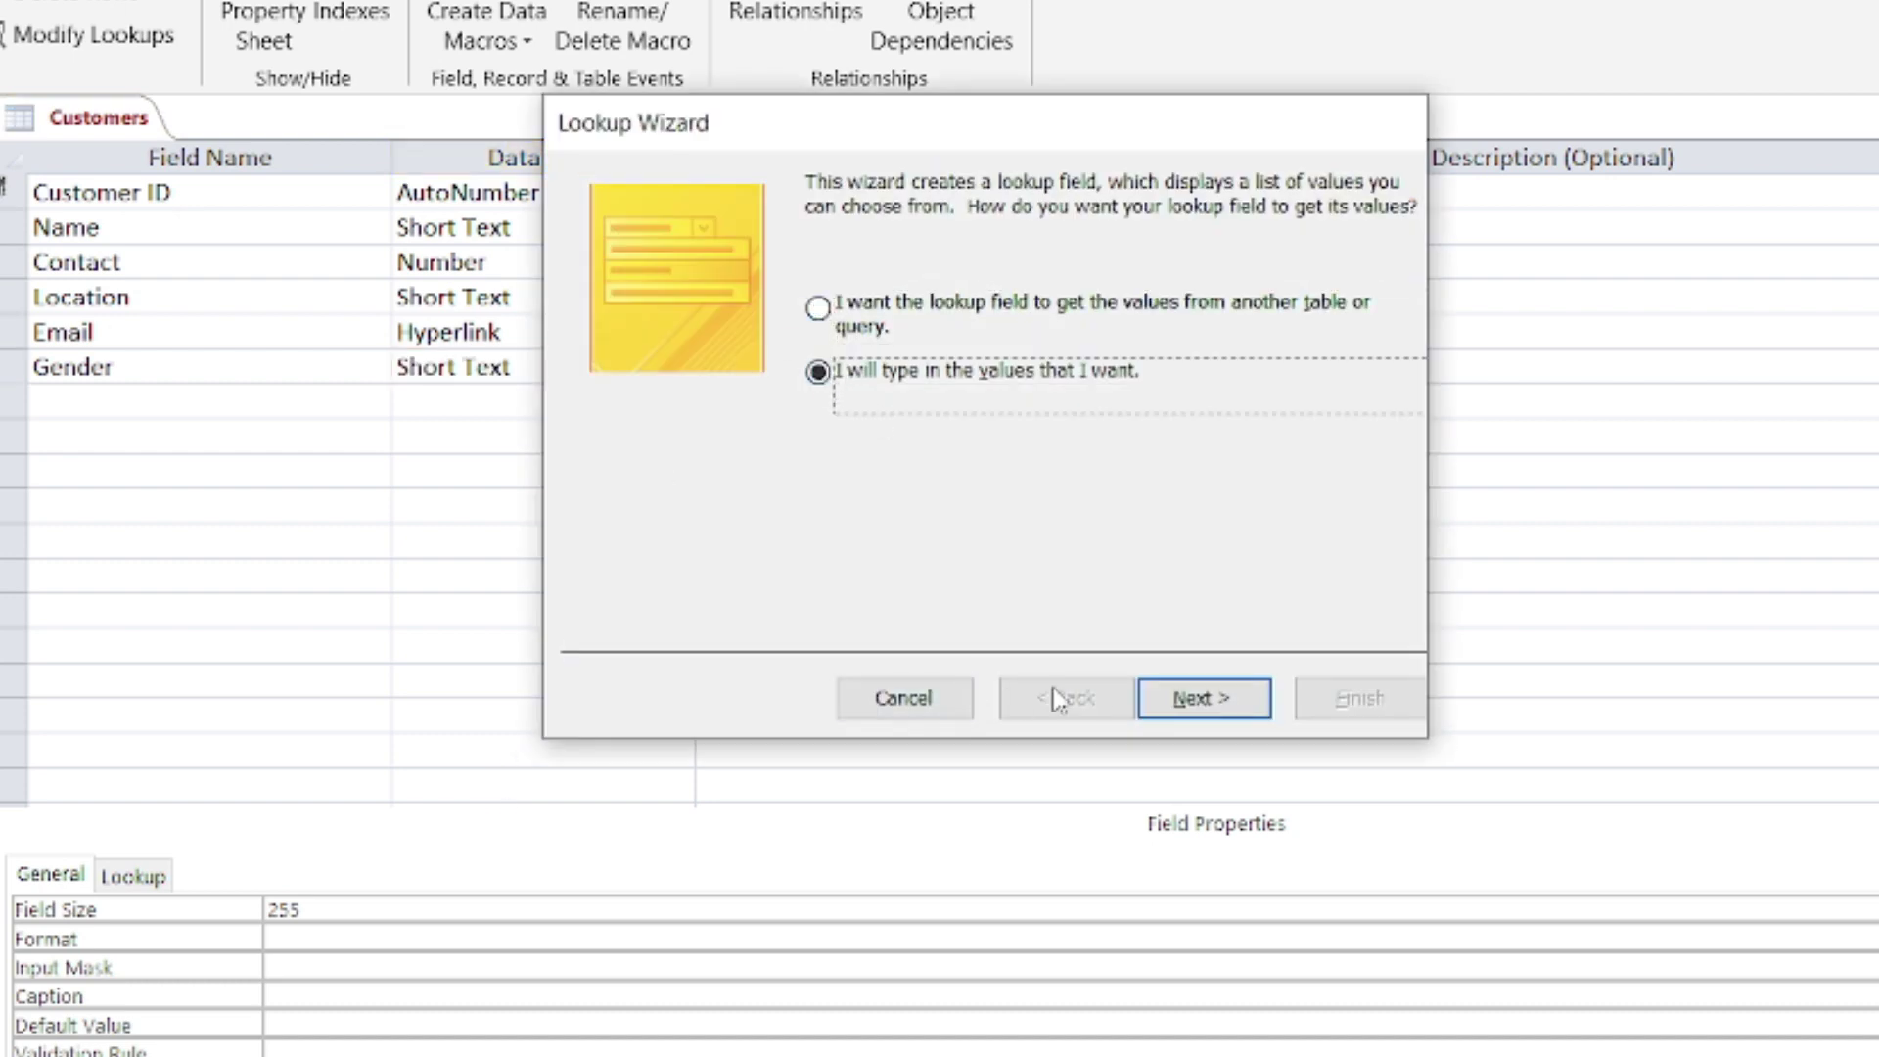
click(1183, 703)
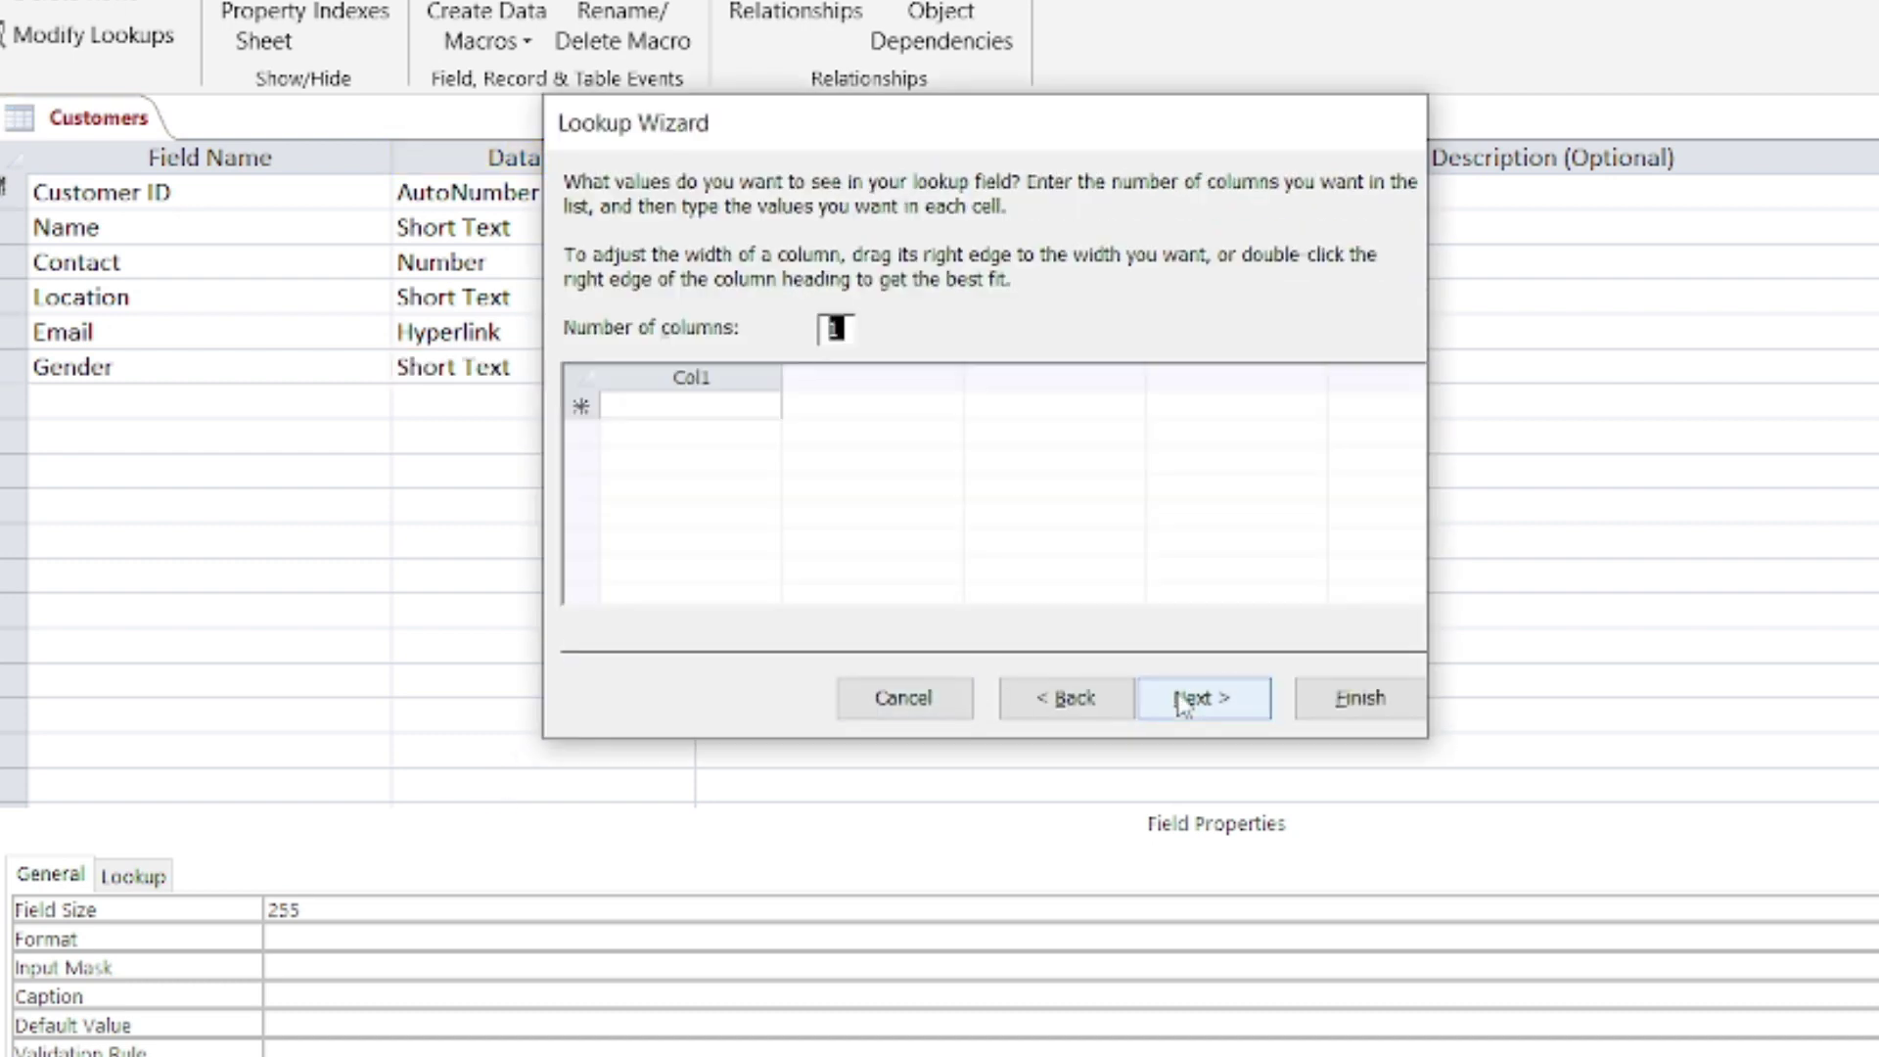
Step: Enter Male and Female as the first two values of the Gender lookup list
click(772, 409)
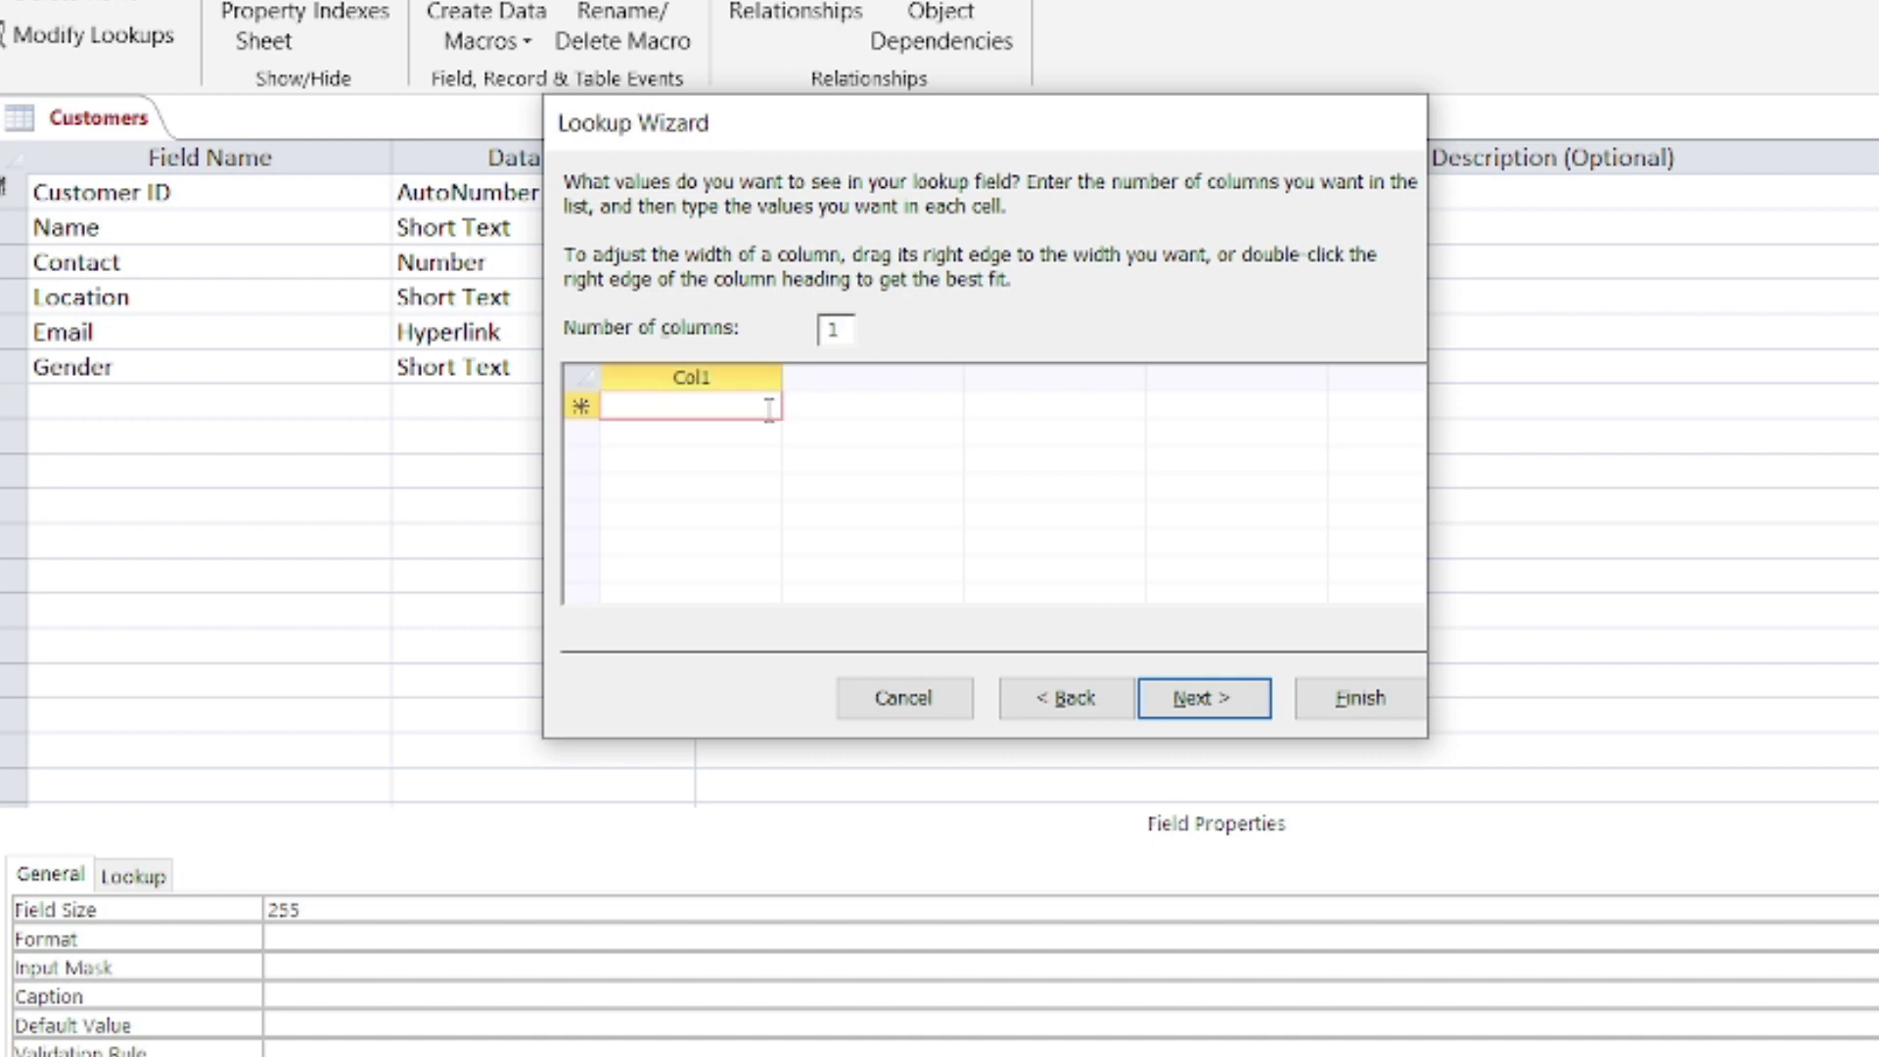
text(M)
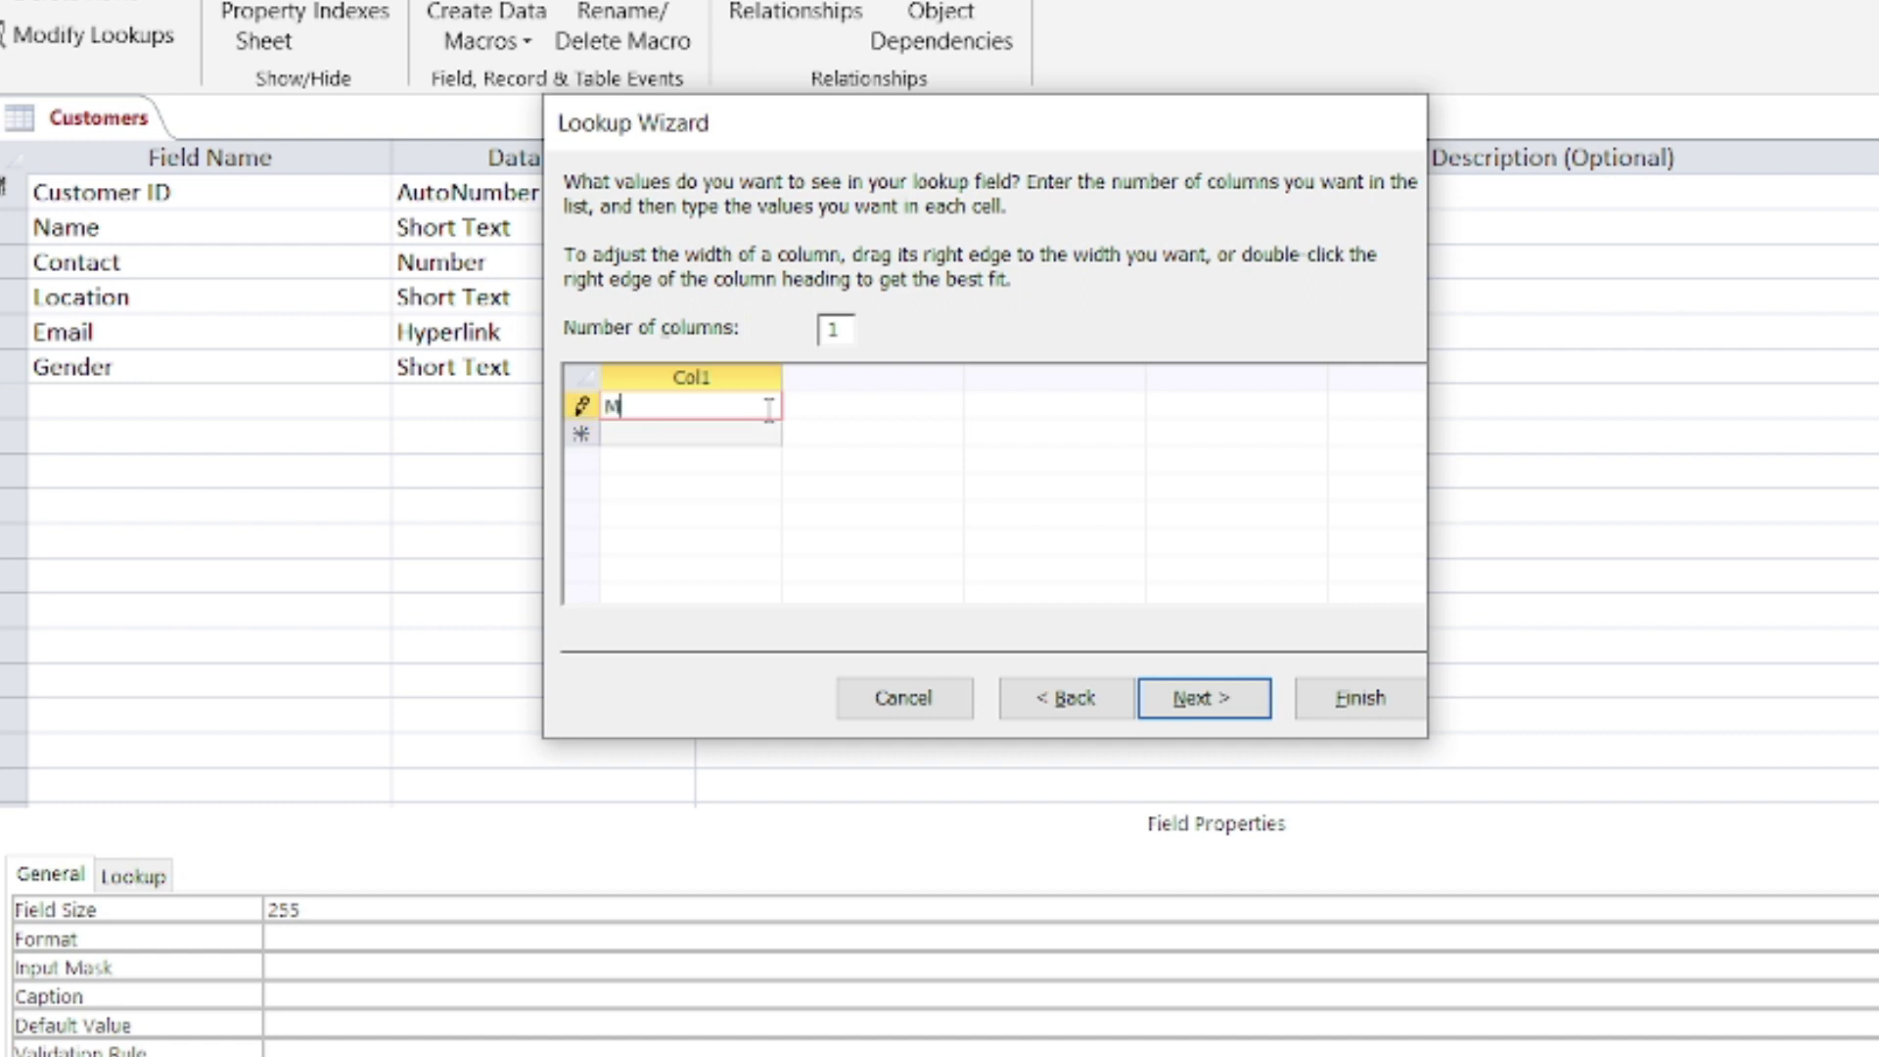
text(ale)
click(743, 434)
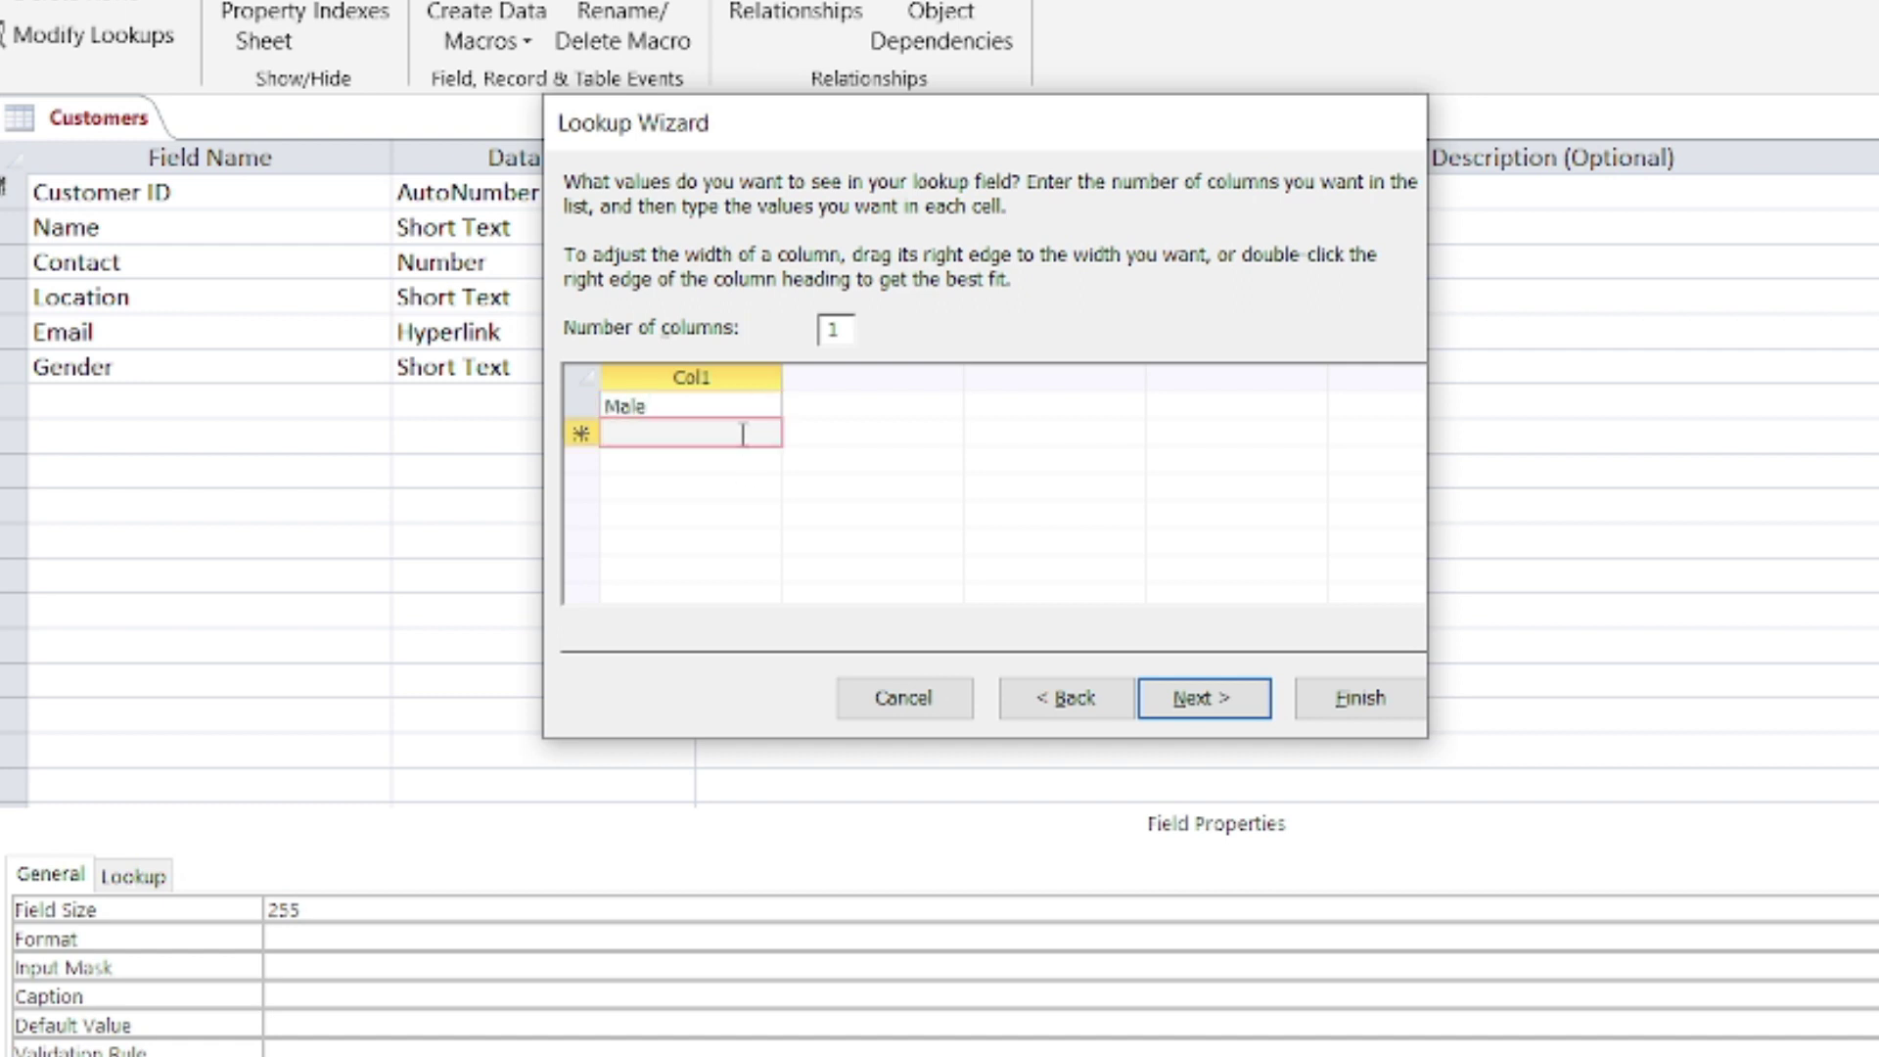
text(Female)
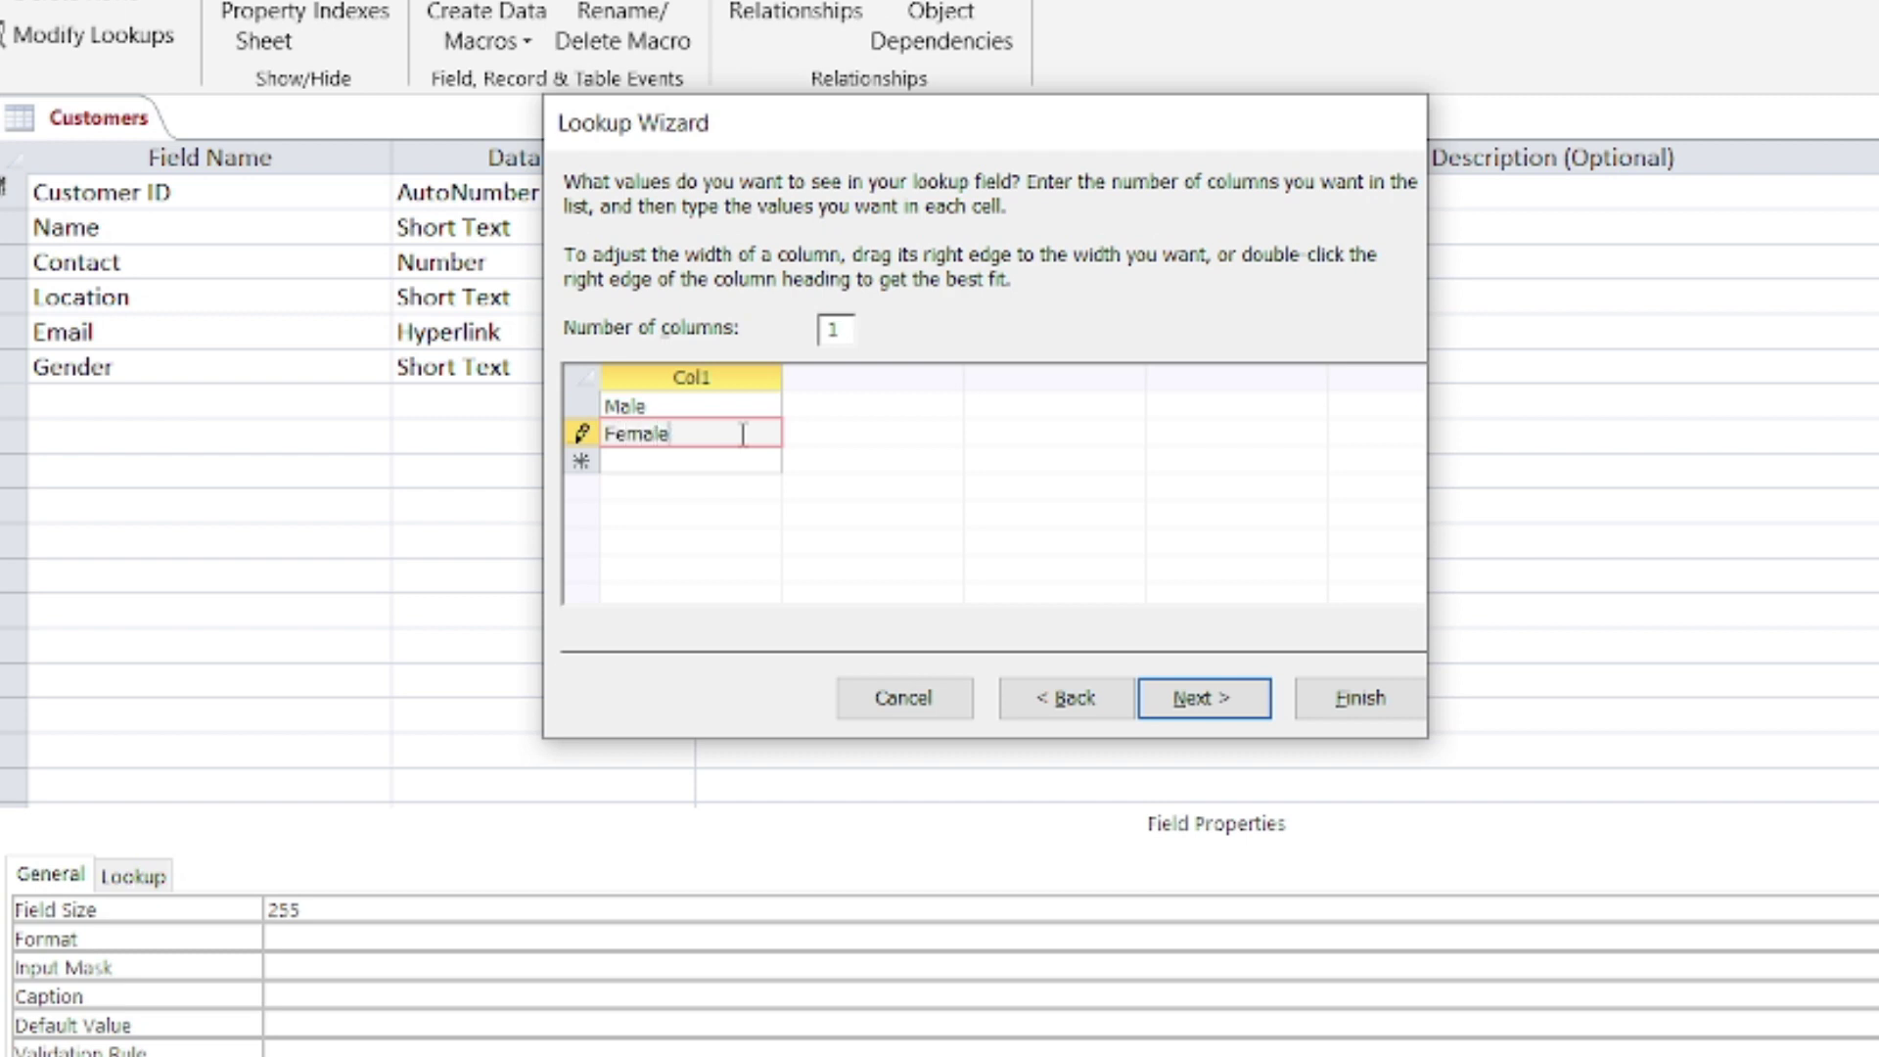
click(747, 461)
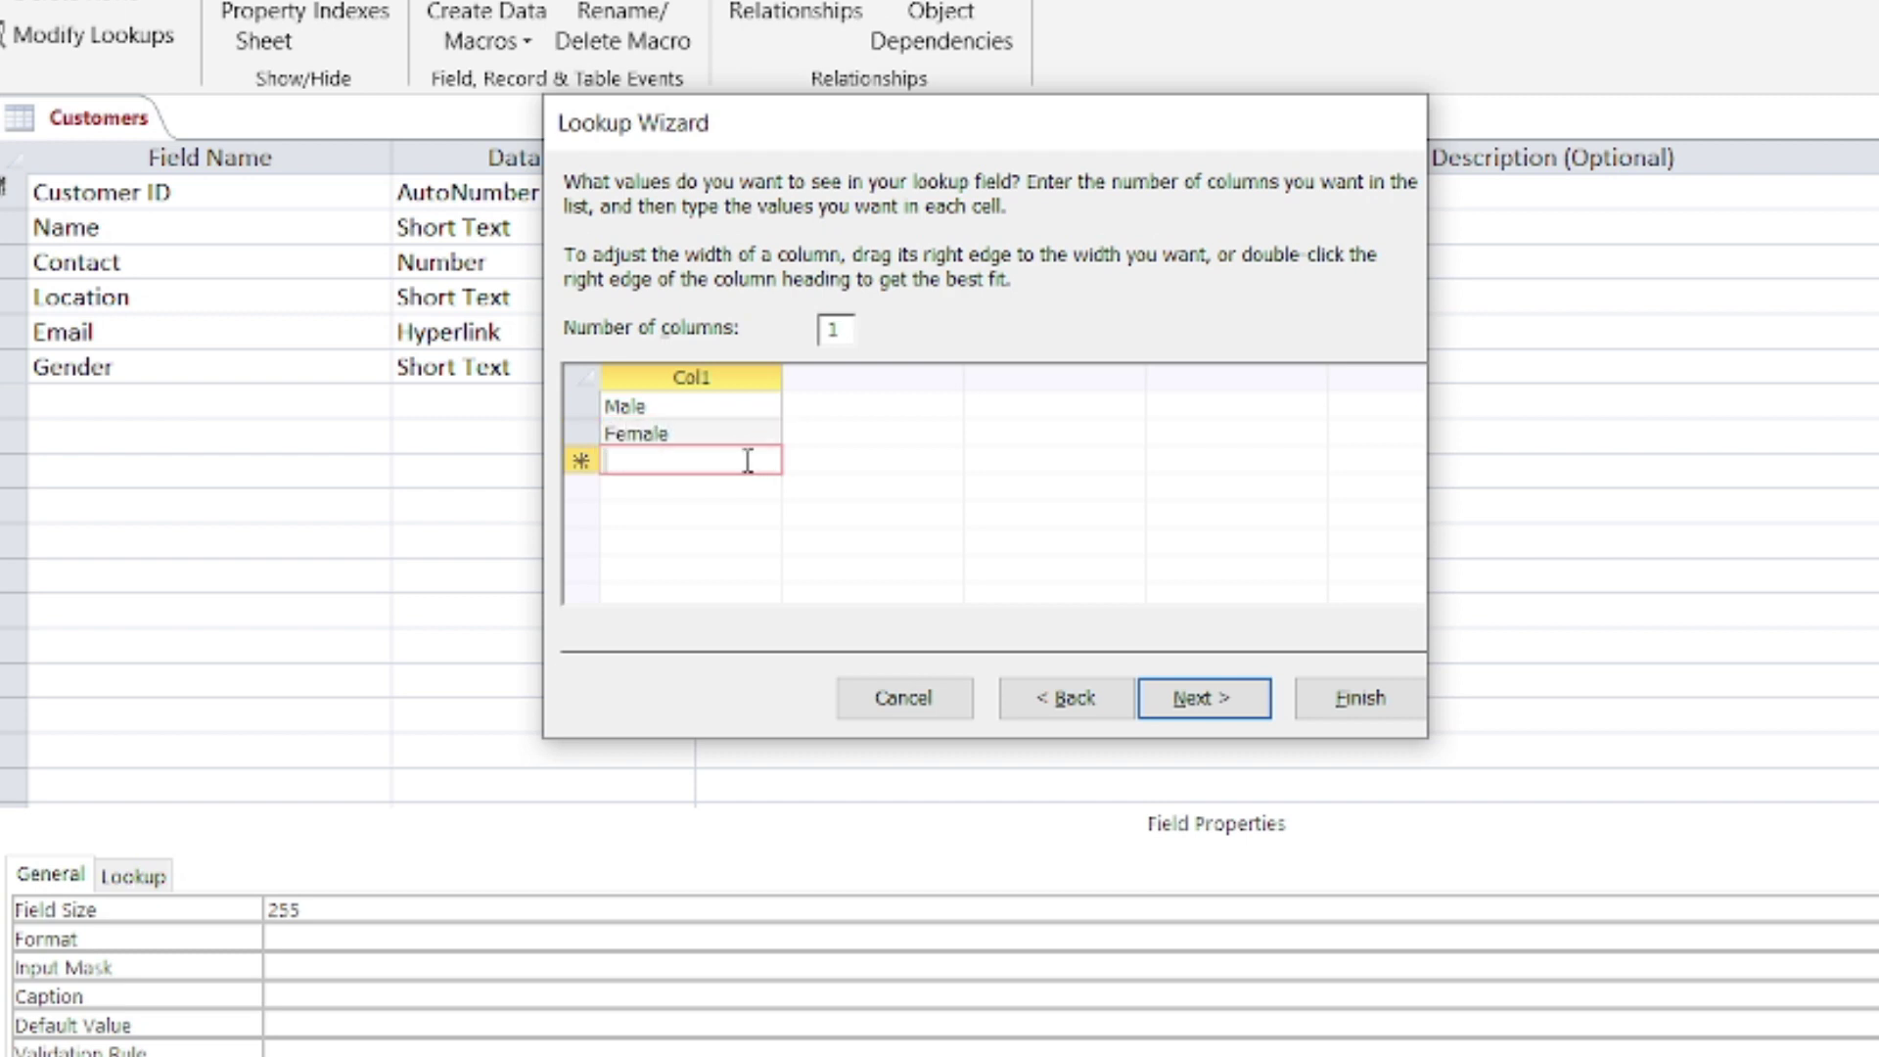
text(C)
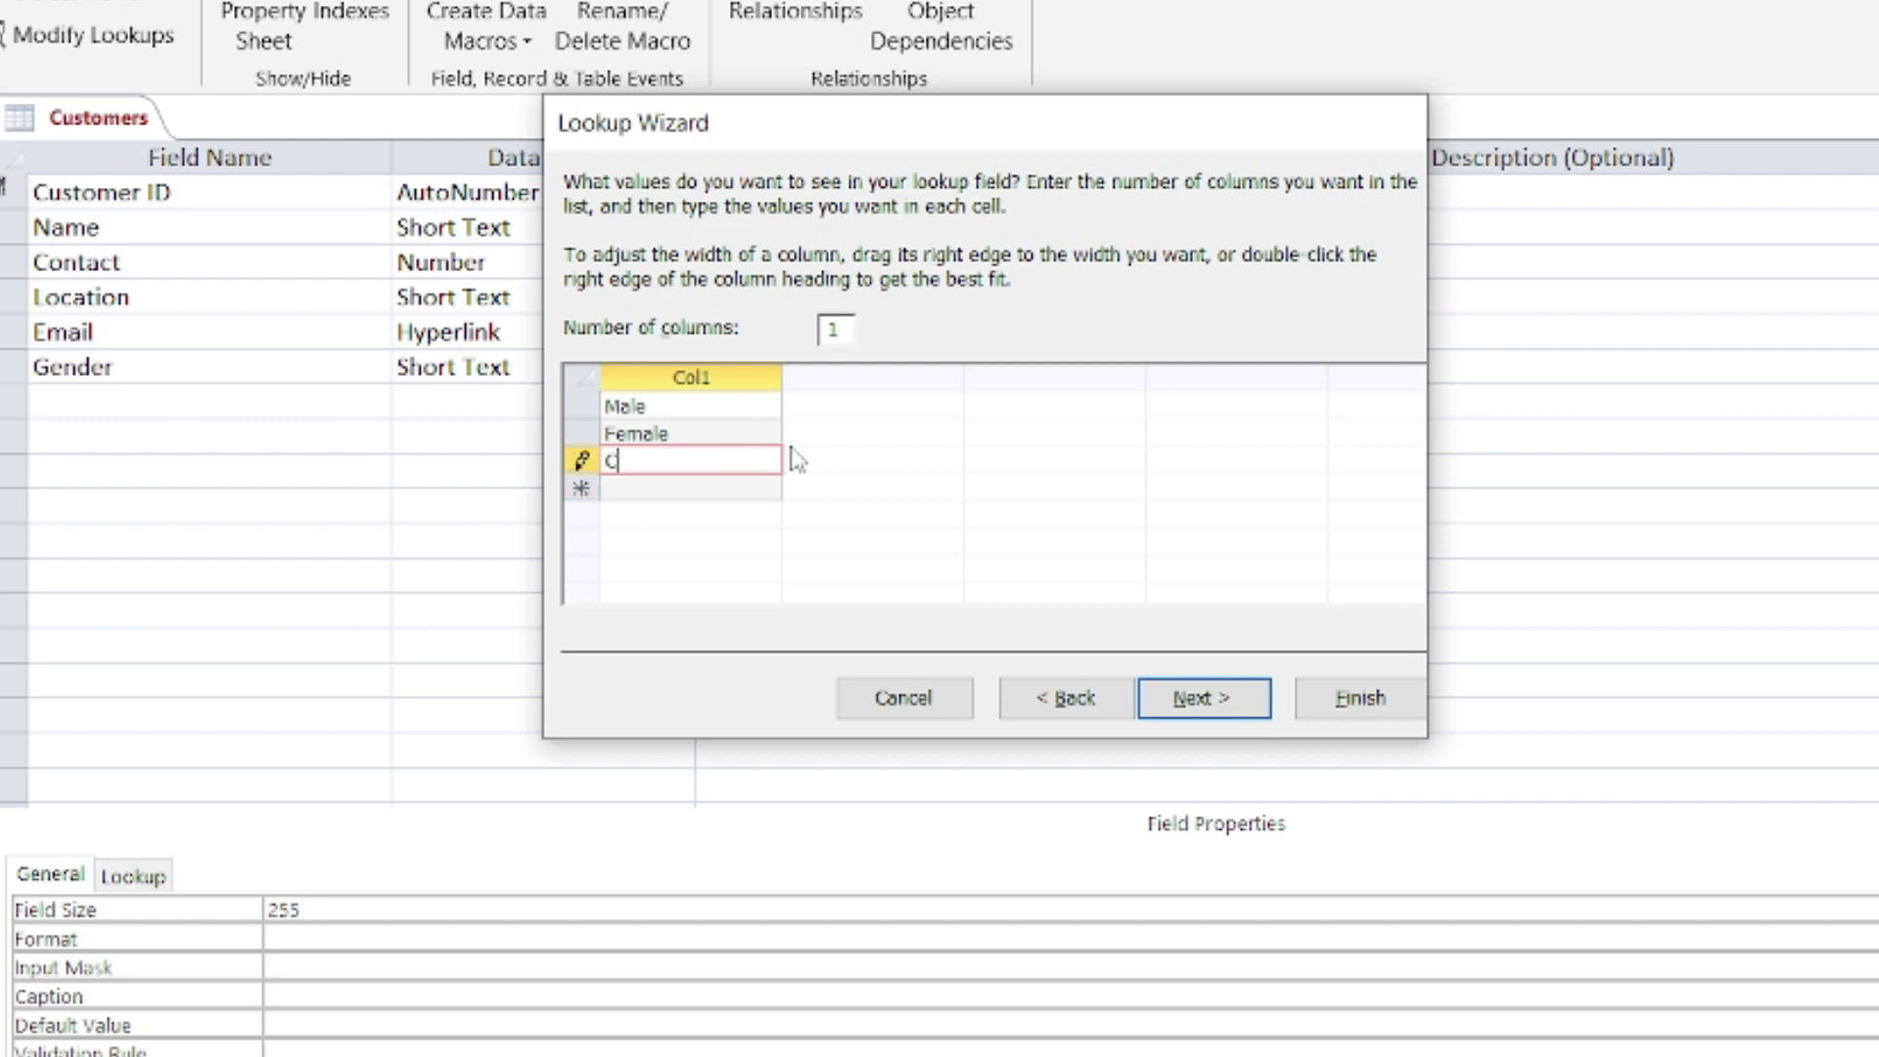
text(h)
key(BackSpace)
text(hiled)
key(BackSpace)
key(BackSpace)
key(BackSpace)
key(BackSpace)
key(BackSpace)
Step: Enter Adolescent as the third Gender lookup value and finish the wizard, keeping the label Gender
text(Adolescent)
click(1203, 700)
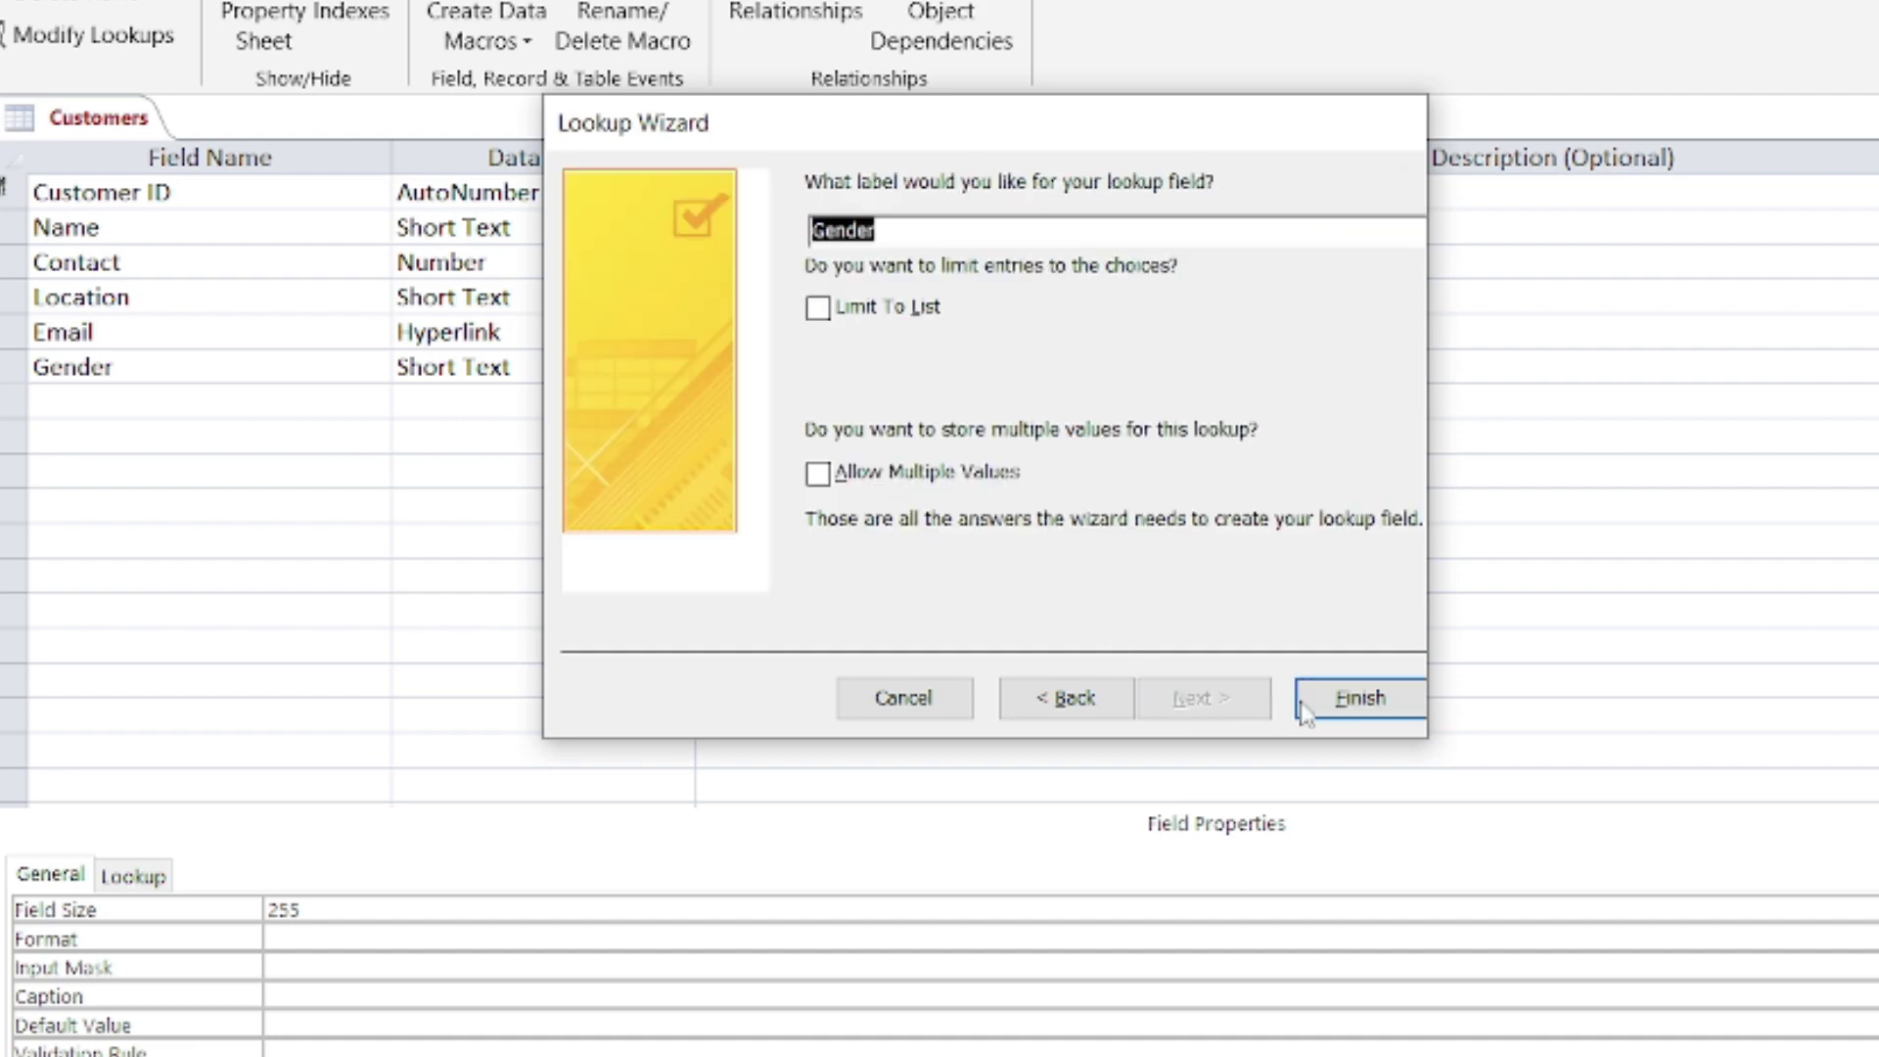
click(1358, 714)
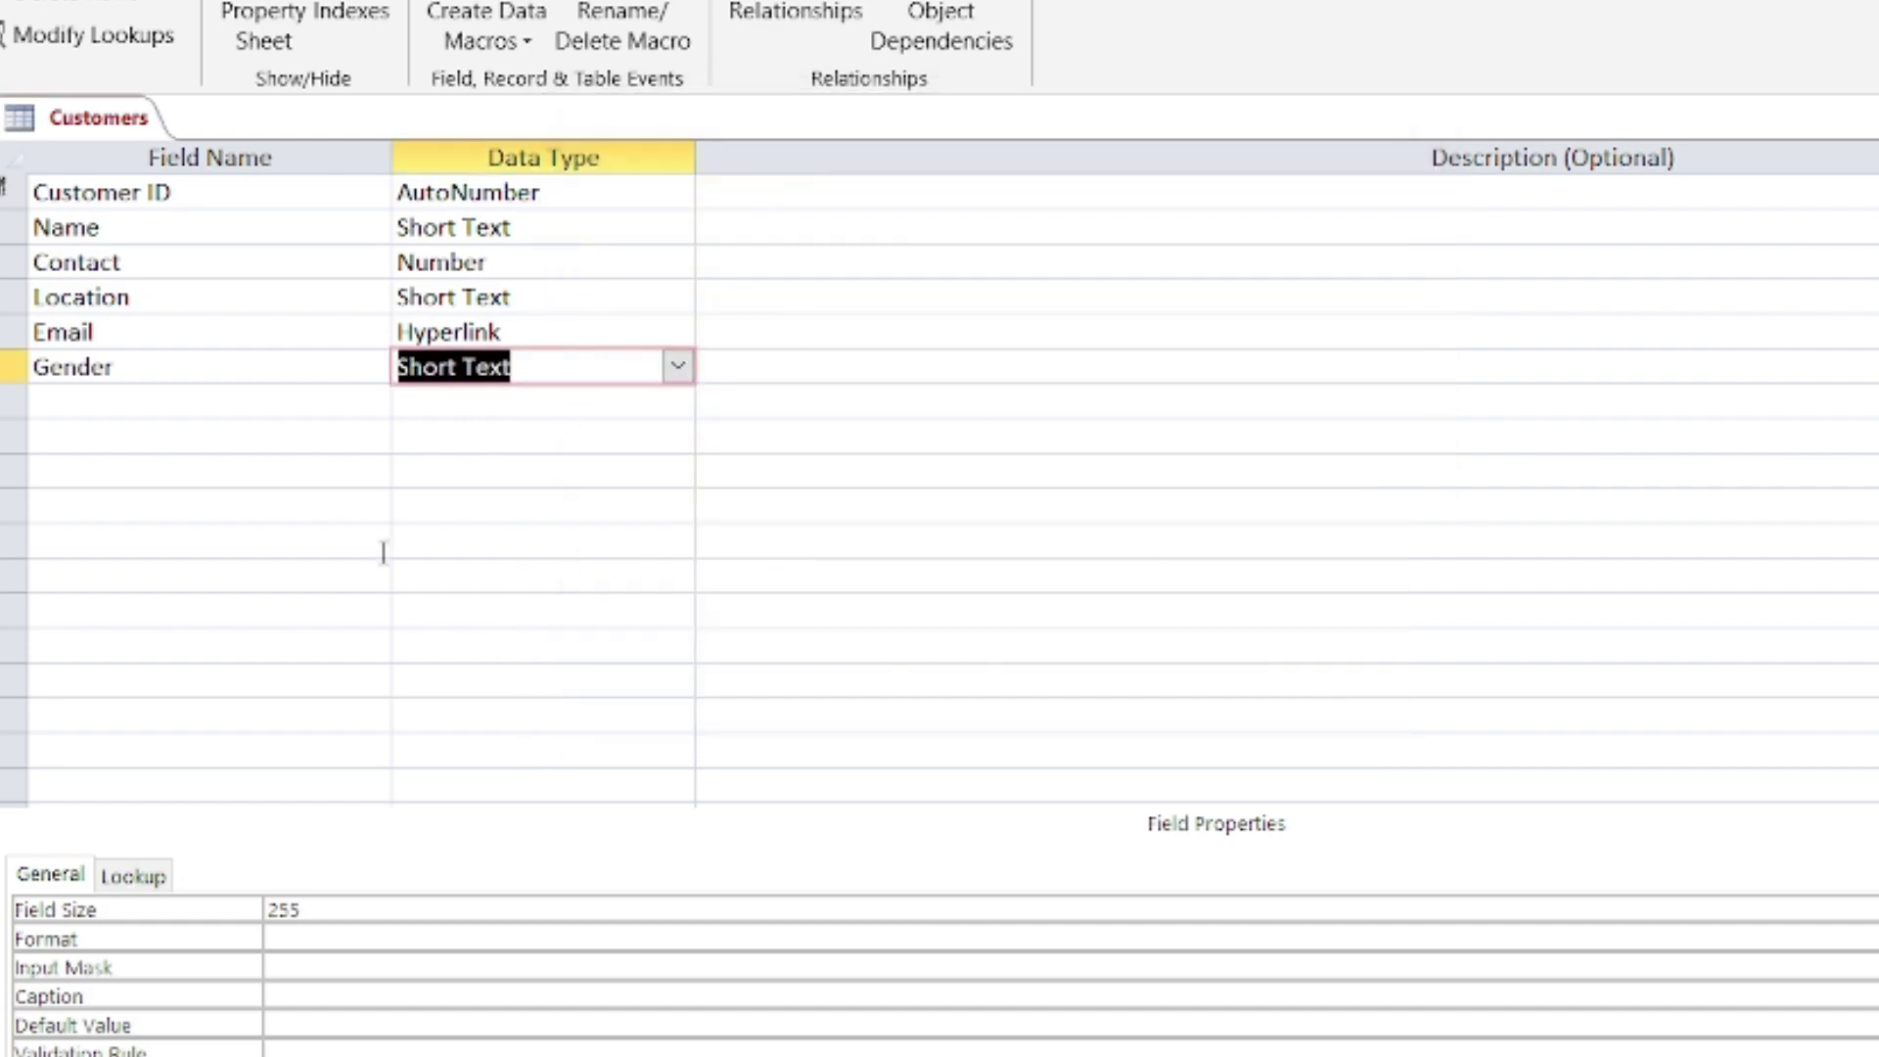
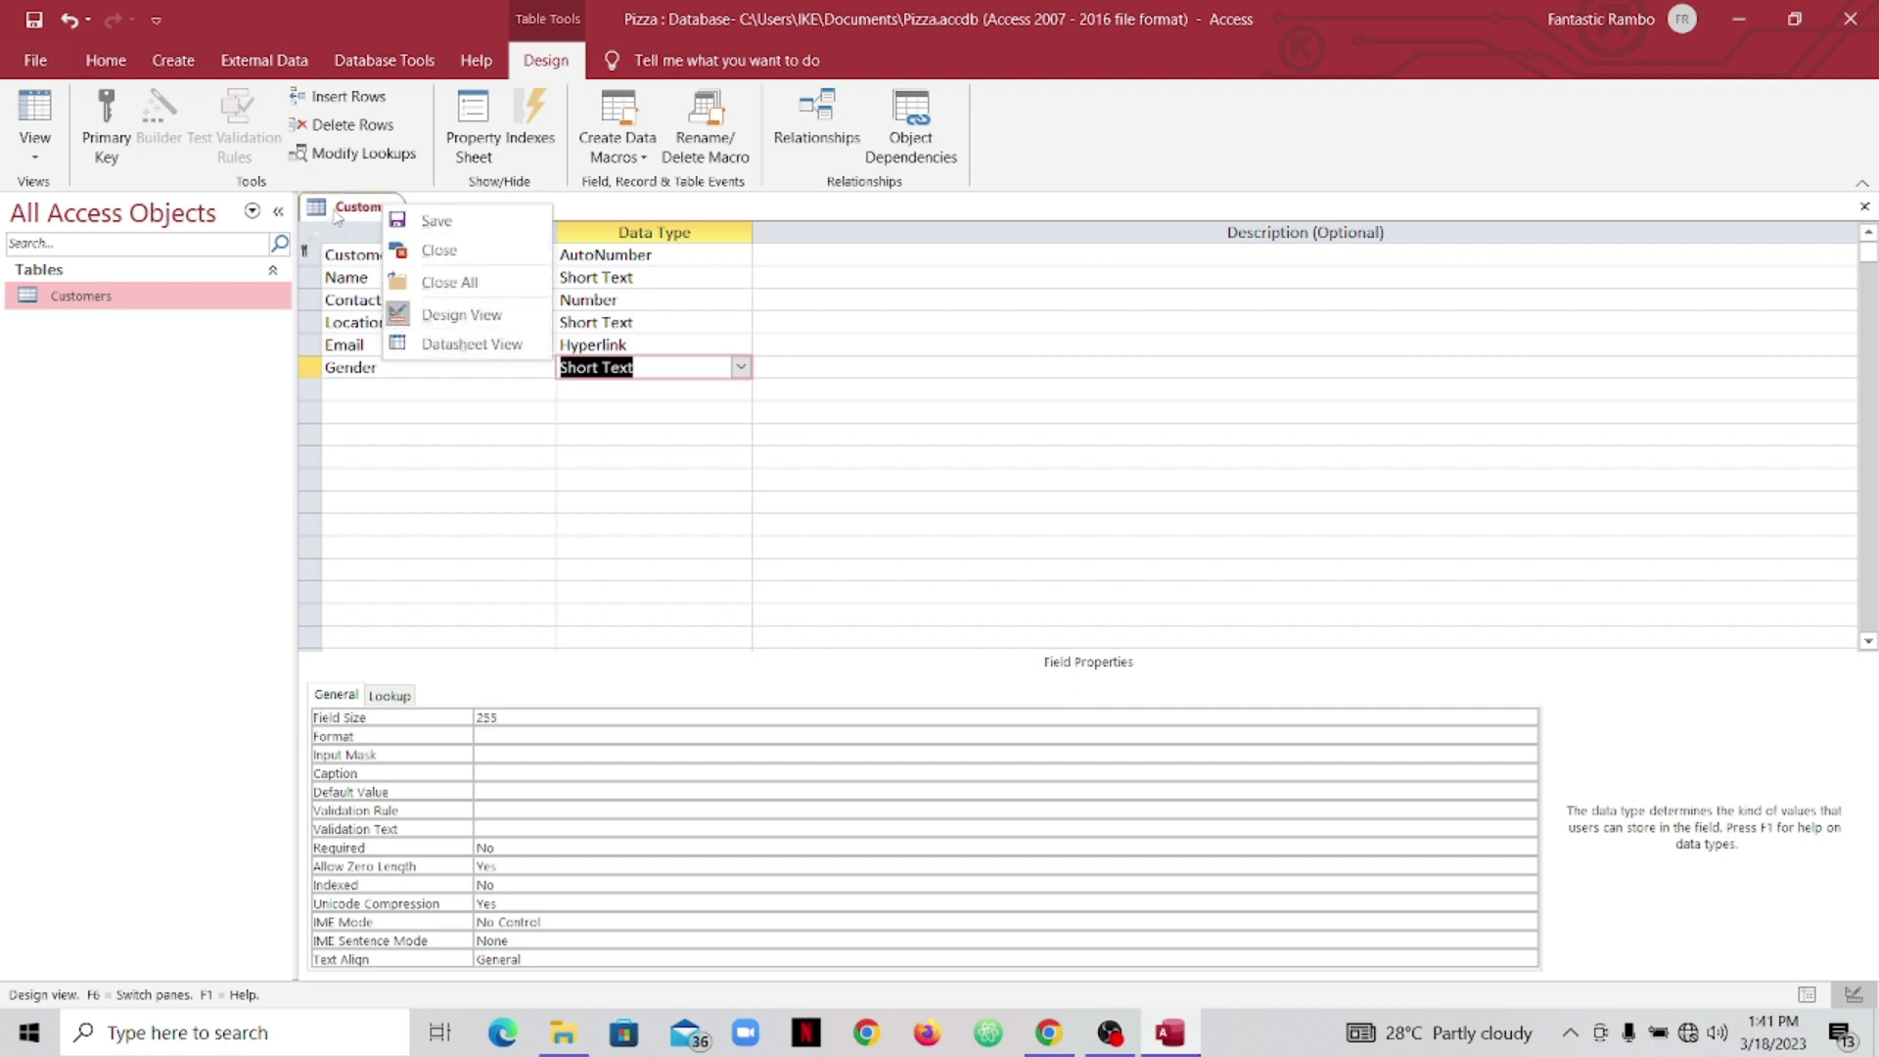
Step: Save the Customers table while switching it to Datasheet View, and refresh all its data
click(433, 345)
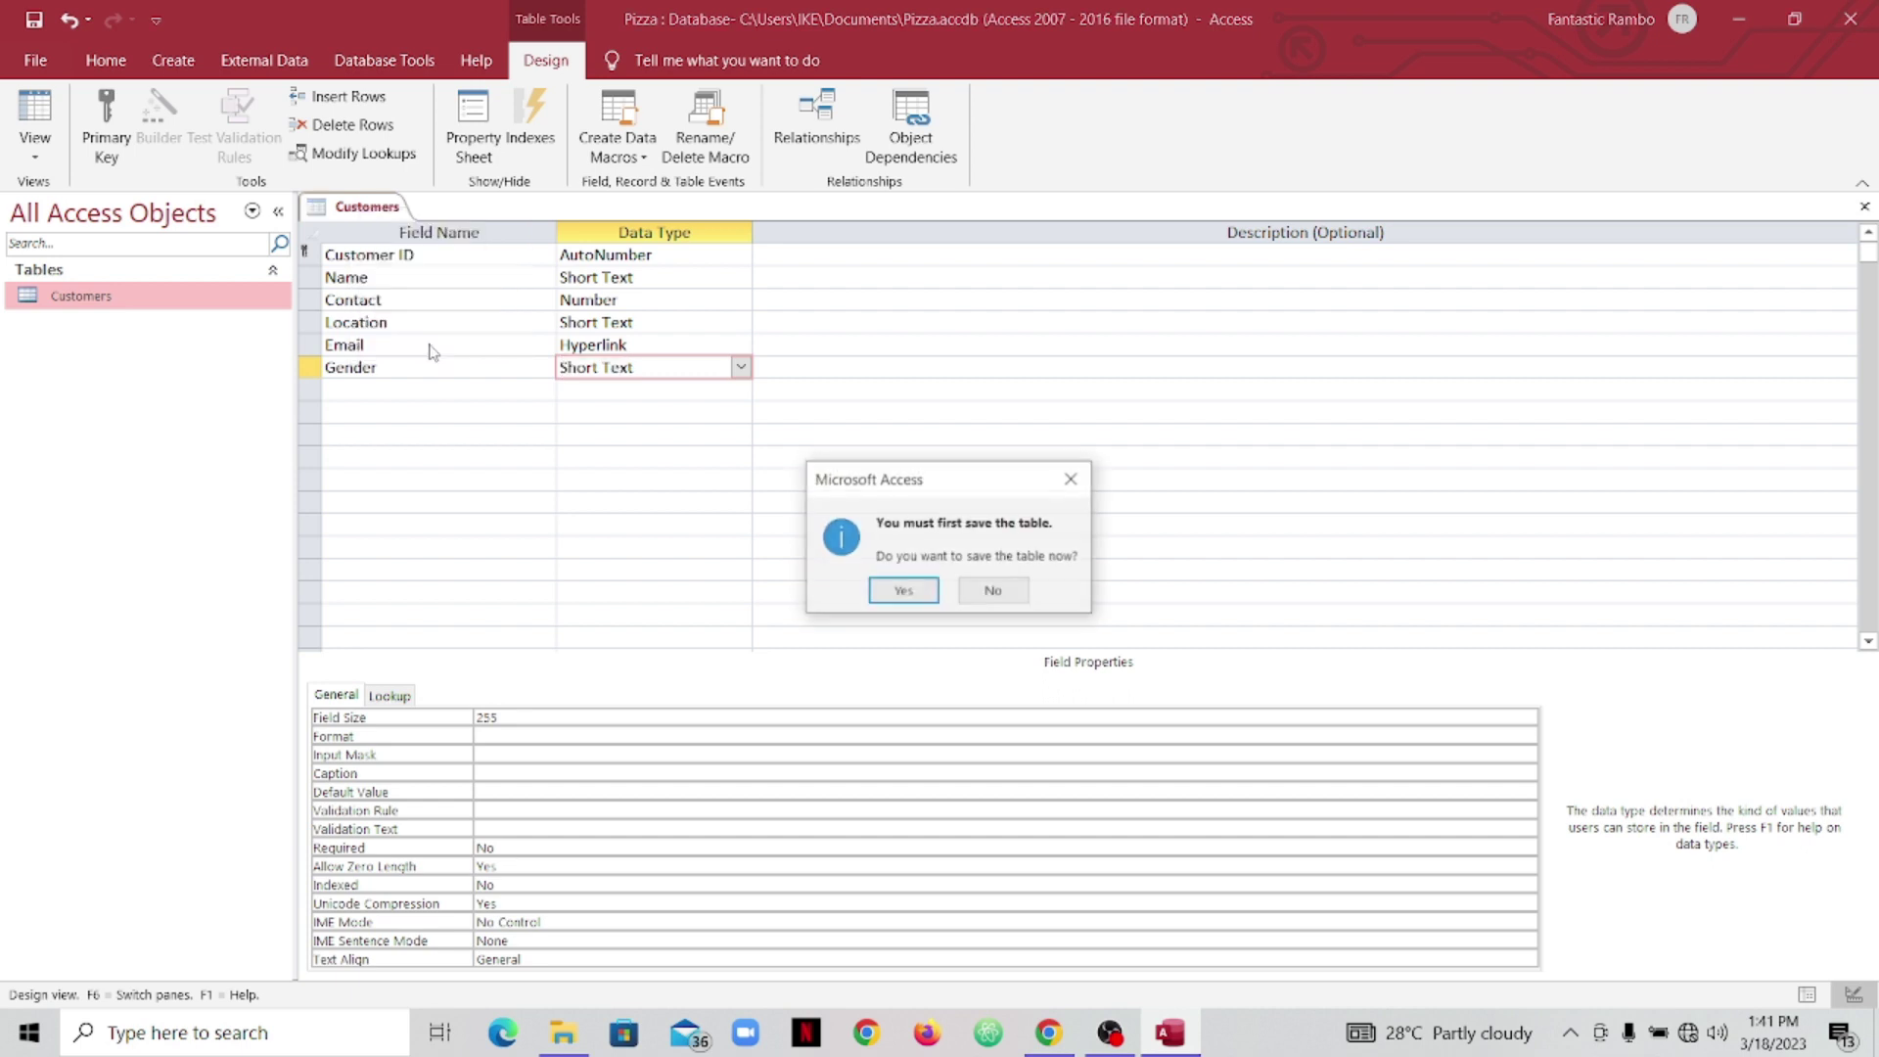
click(900, 591)
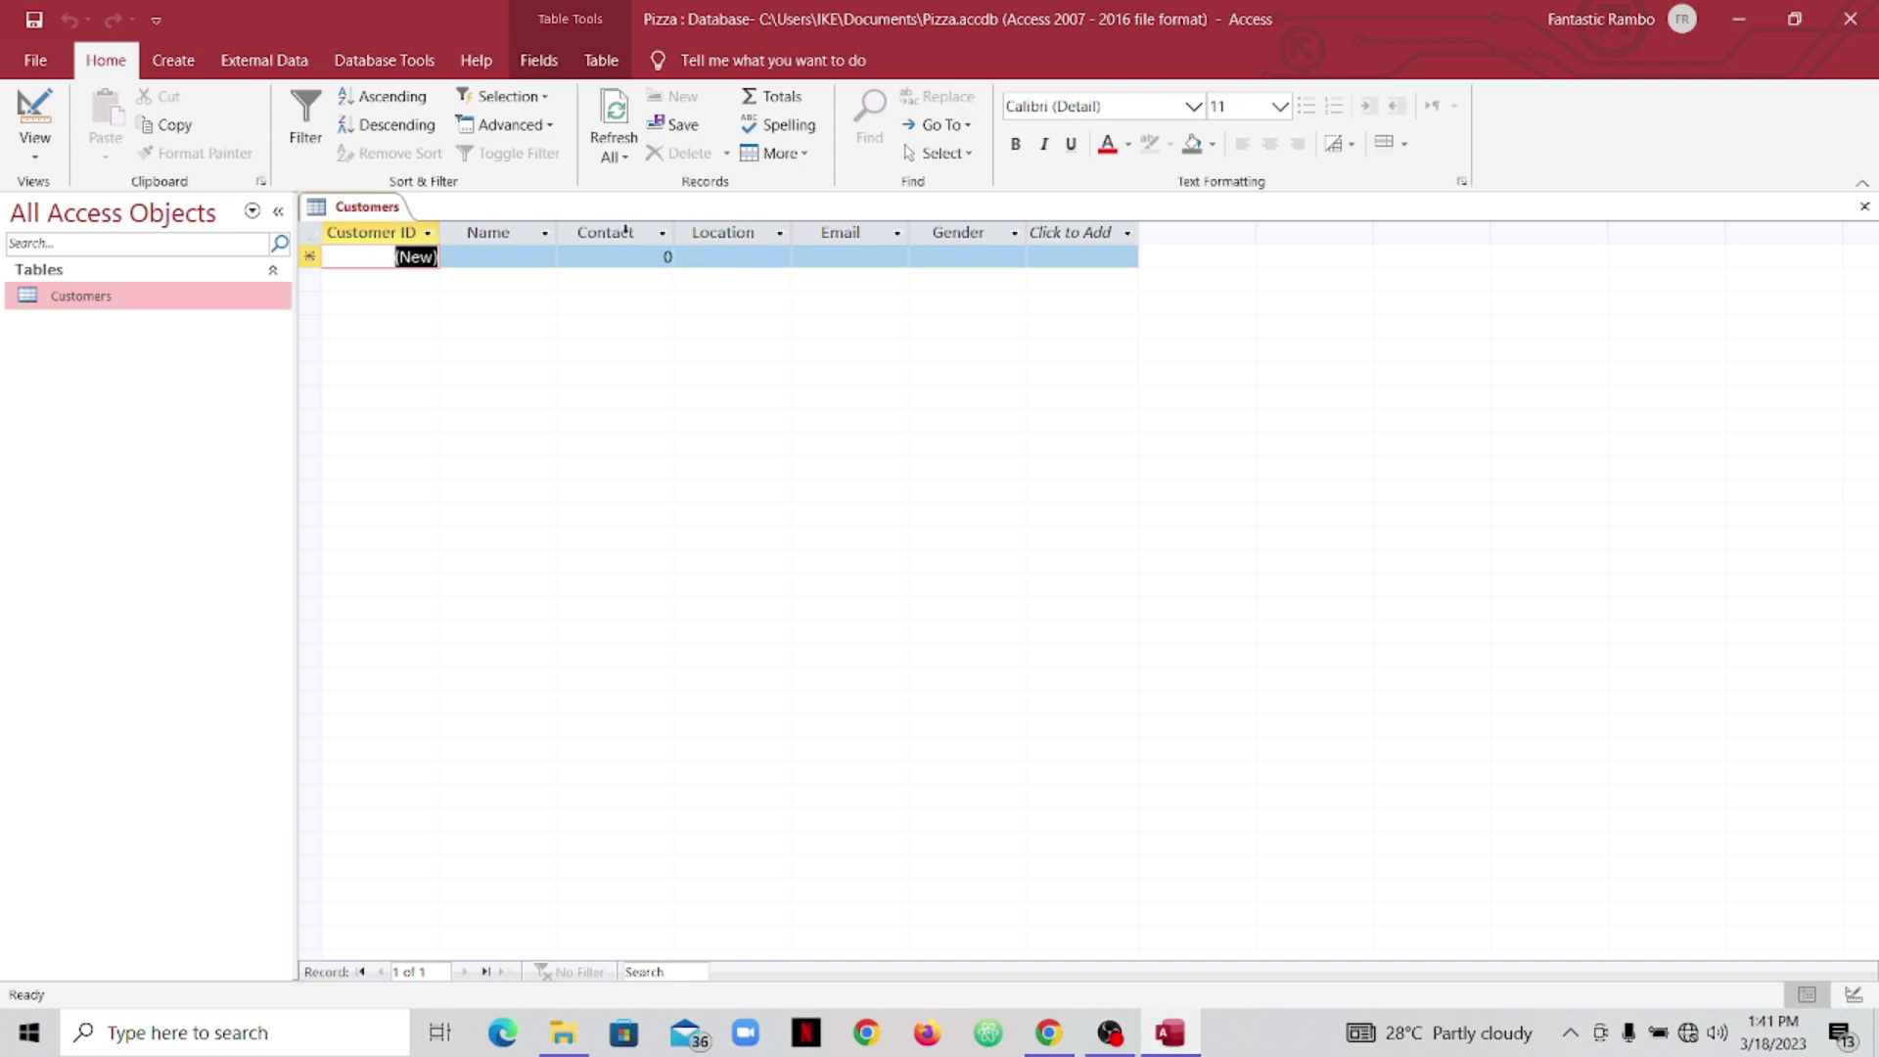
click(613, 151)
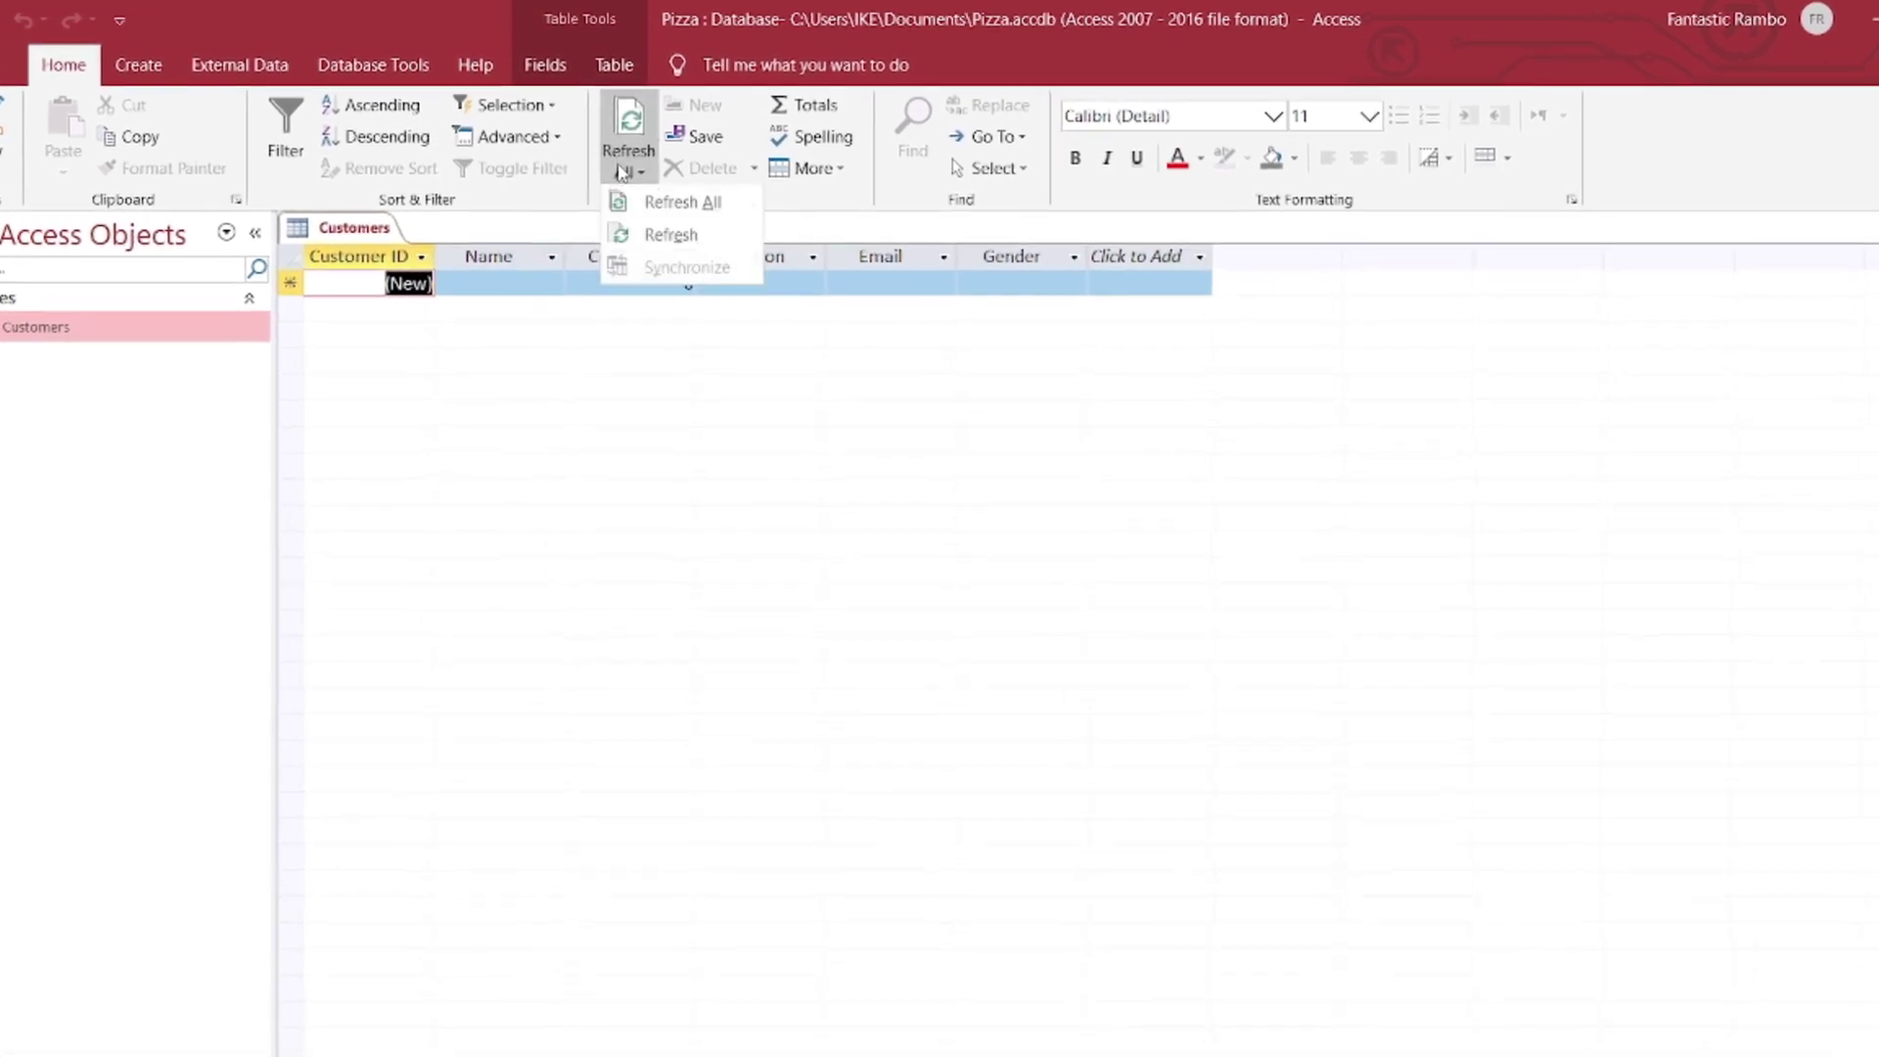
click(675, 213)
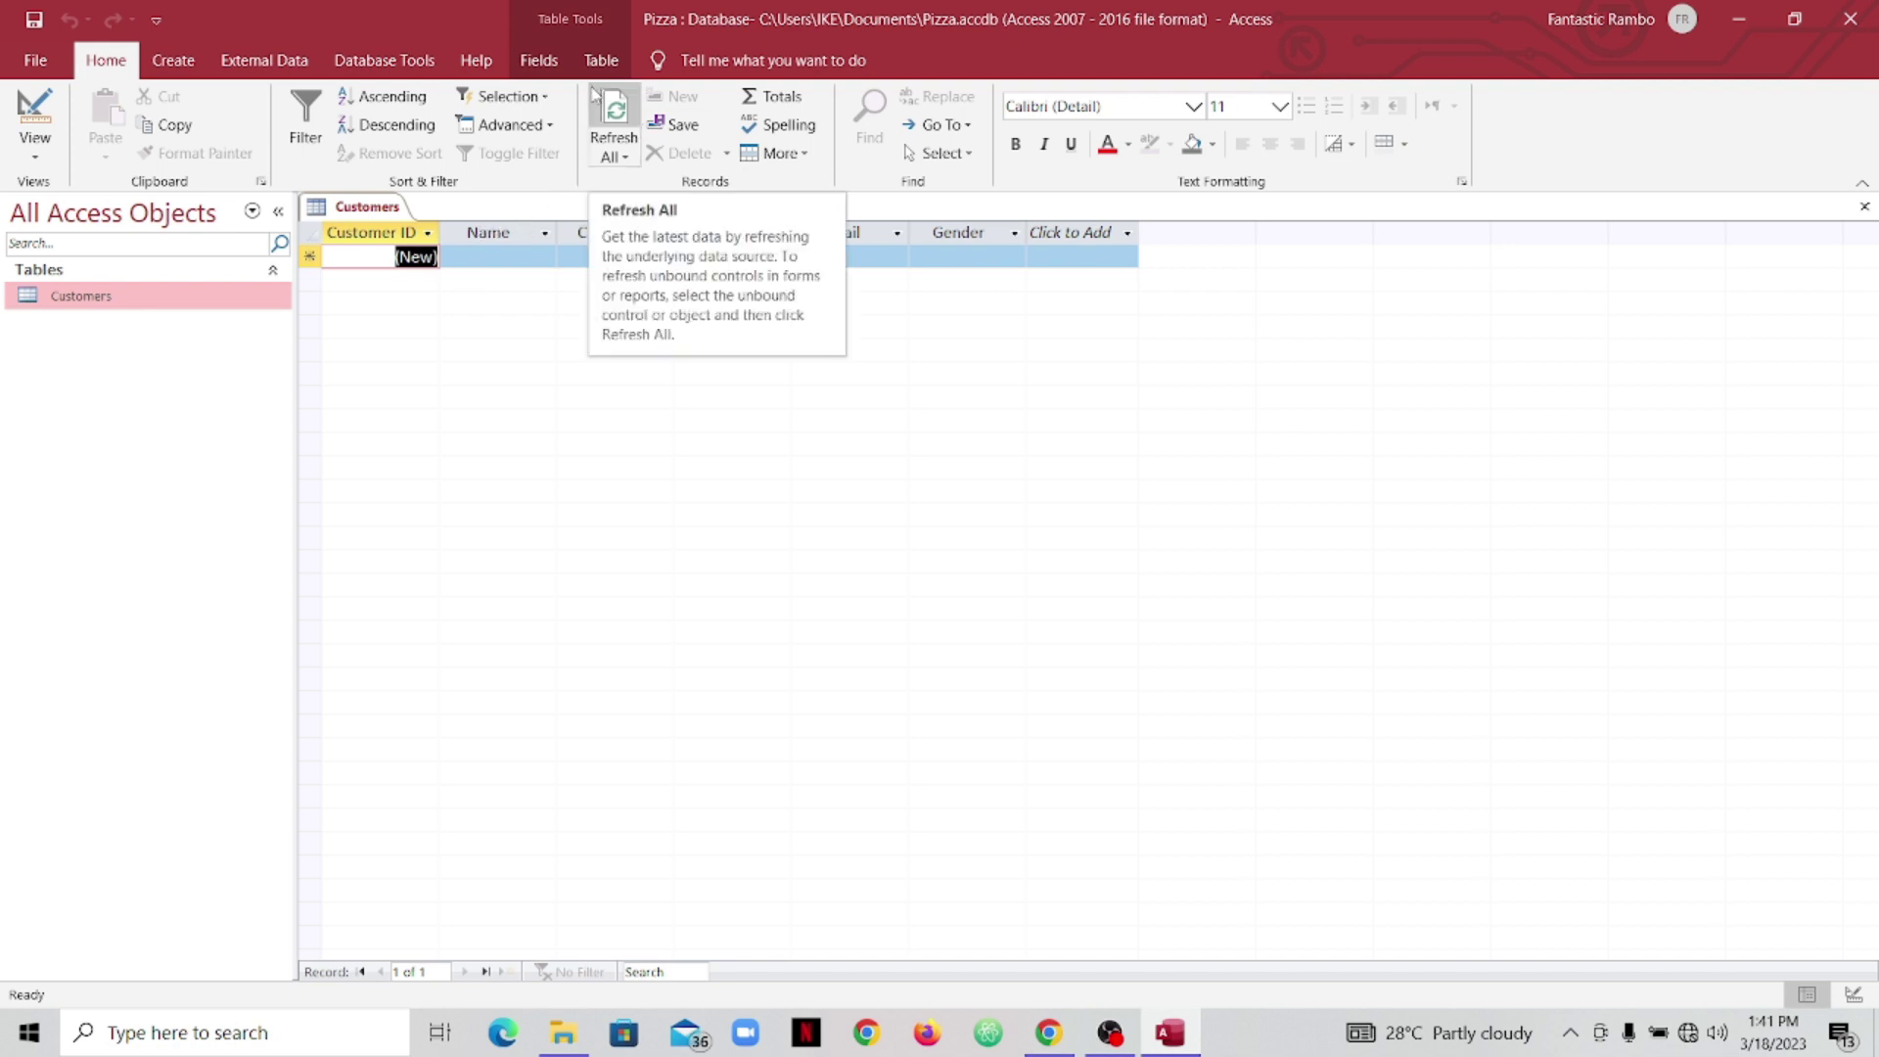
Step: Create a new table, save it as Orders and open it in Design View
click(176, 62)
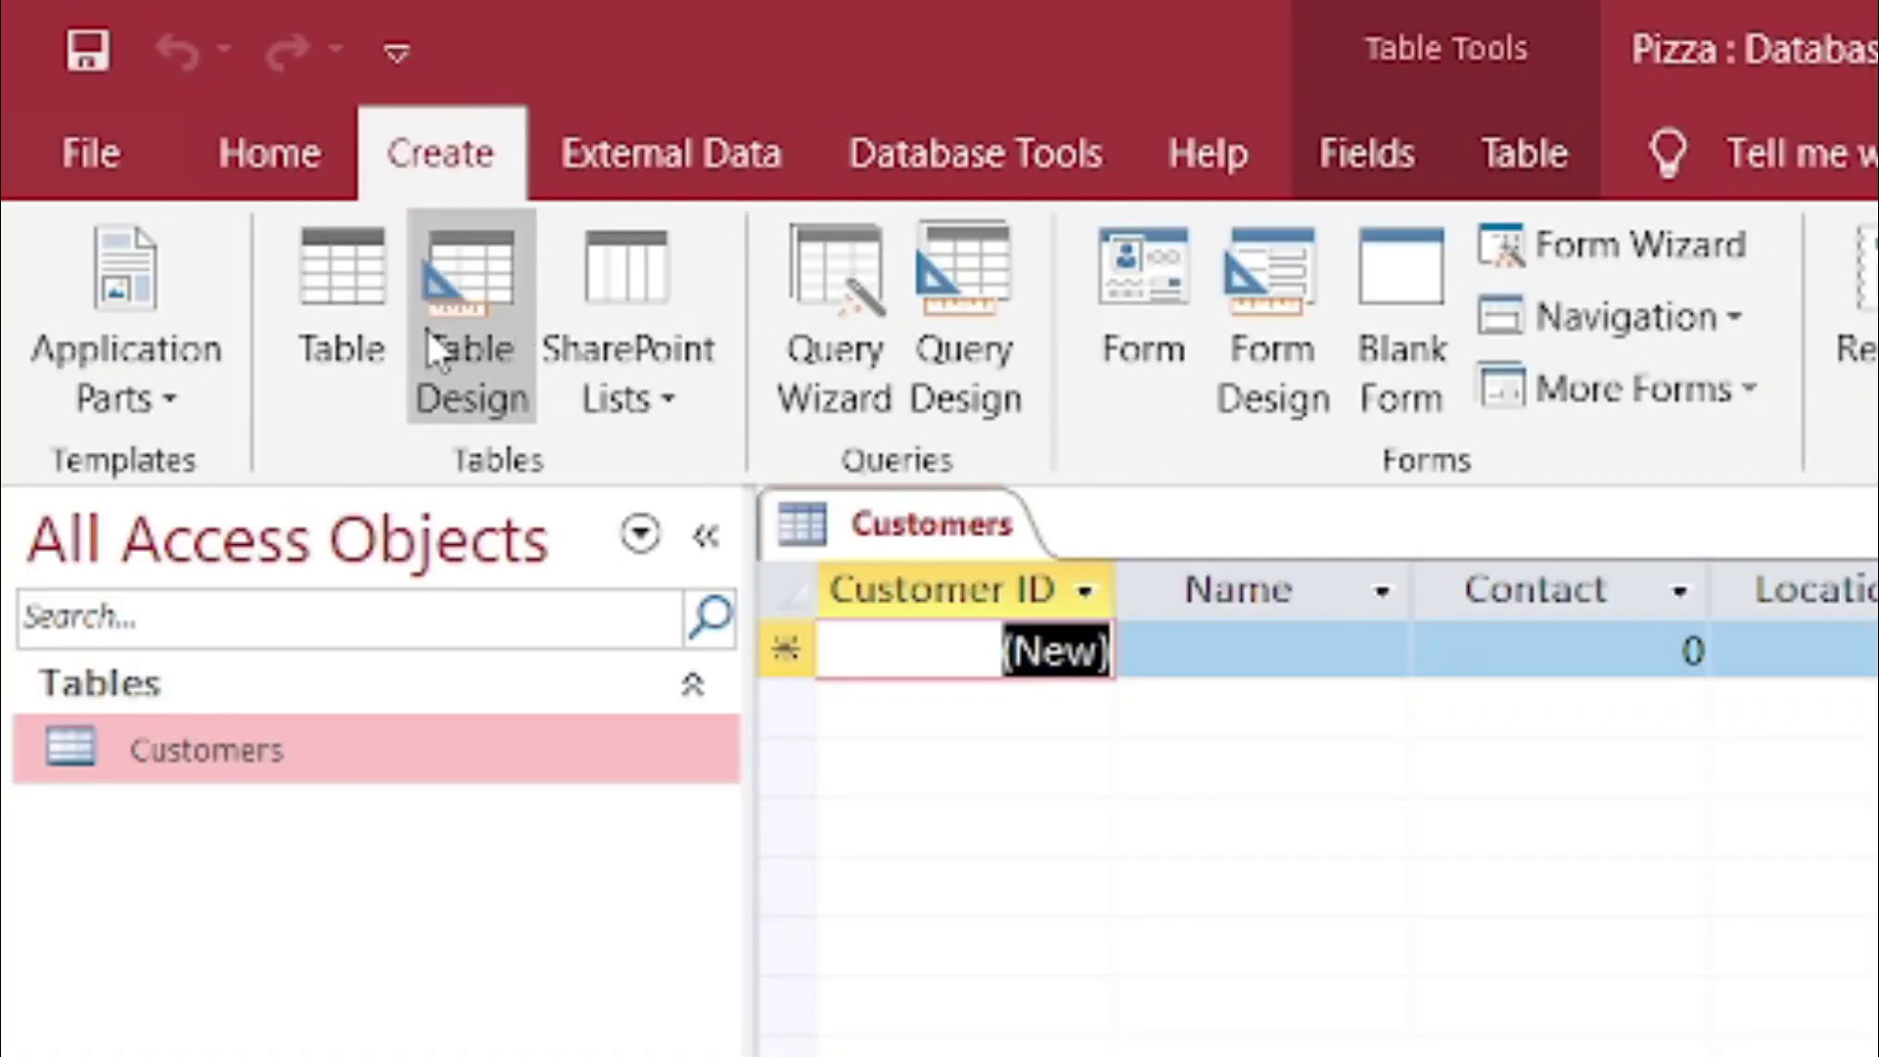
click(325, 360)
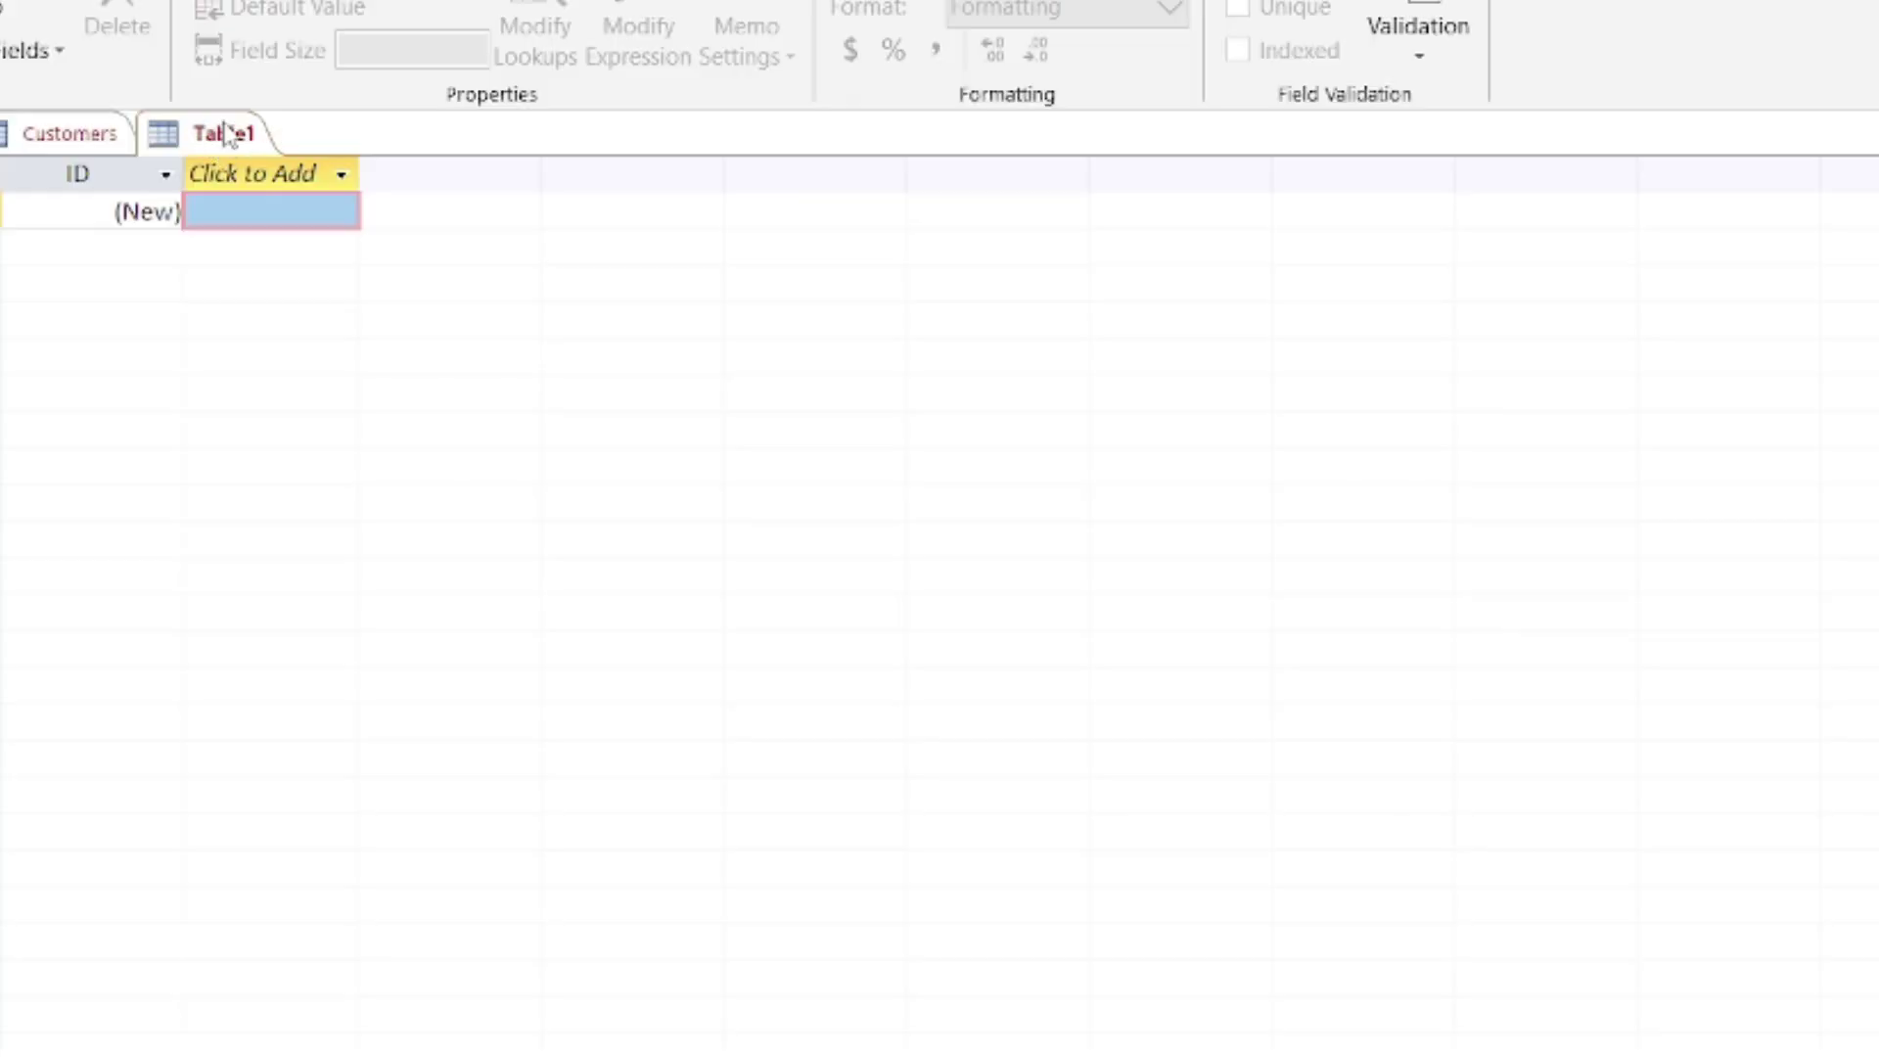
right_click(196, 141)
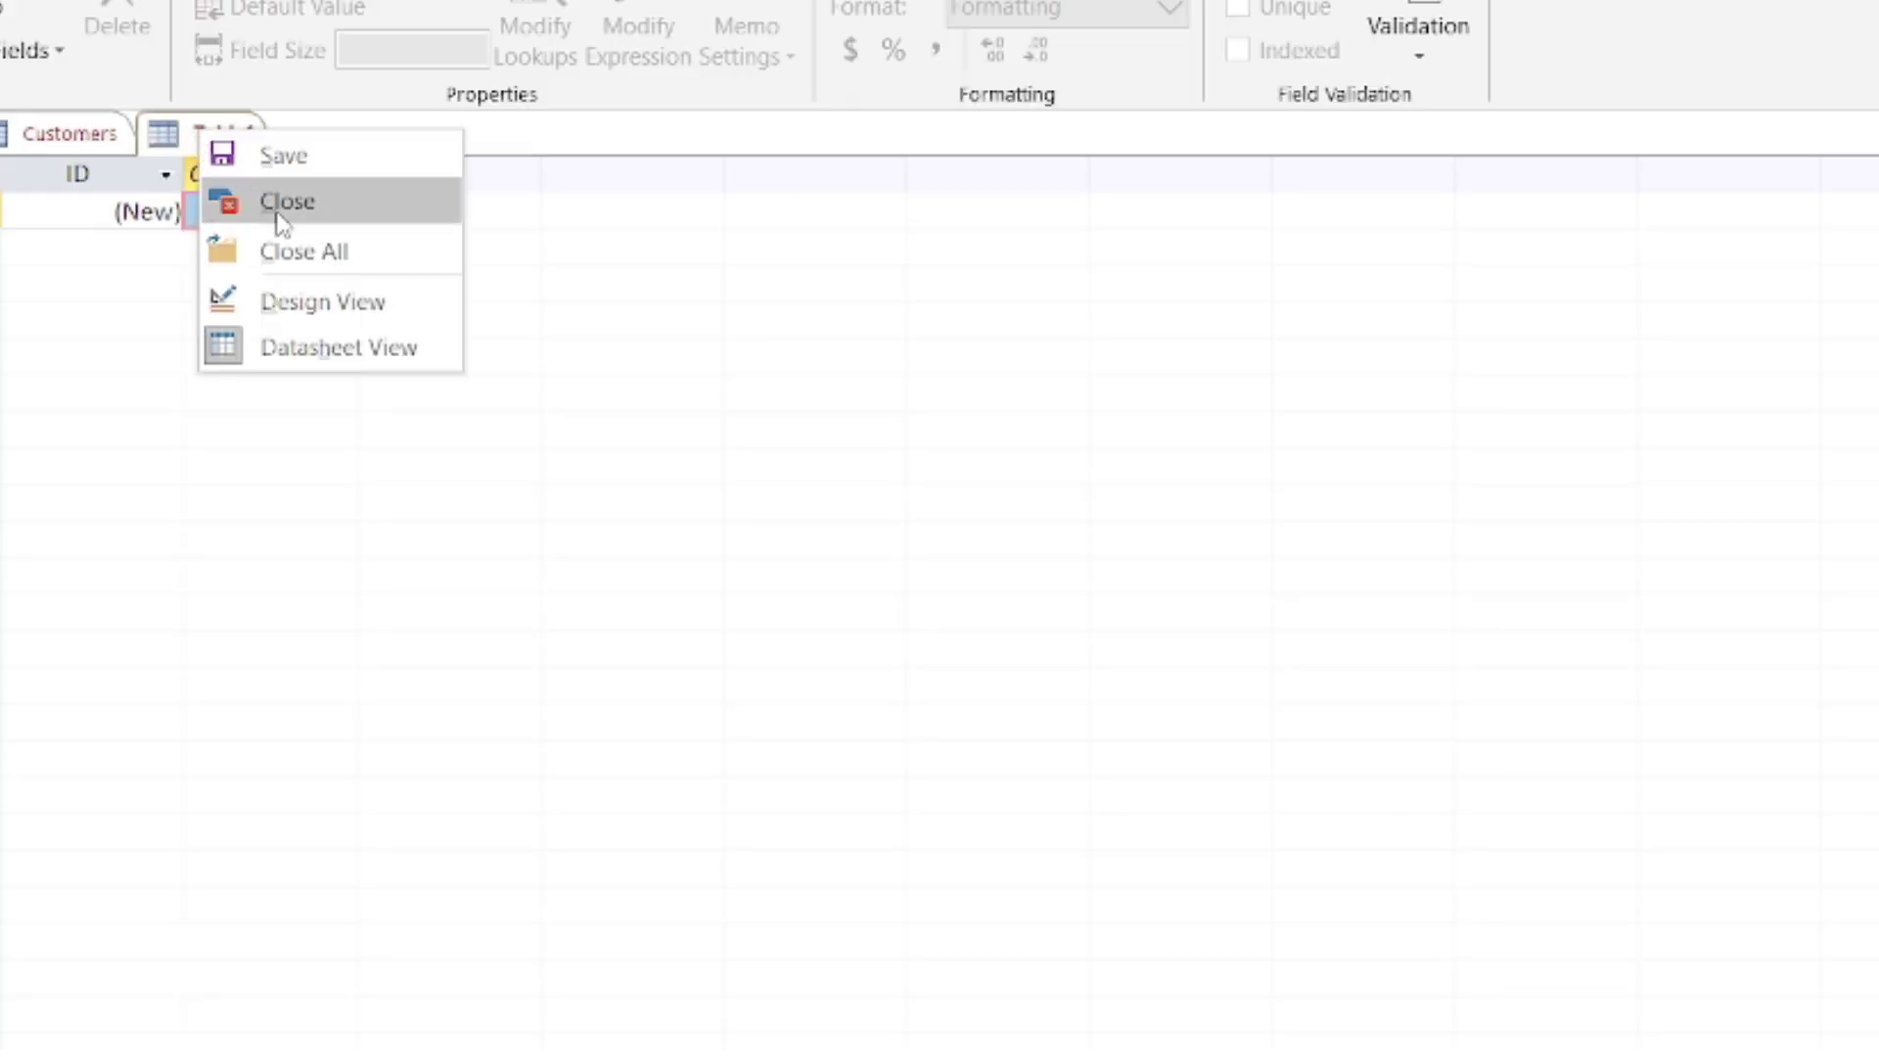
click(326, 306)
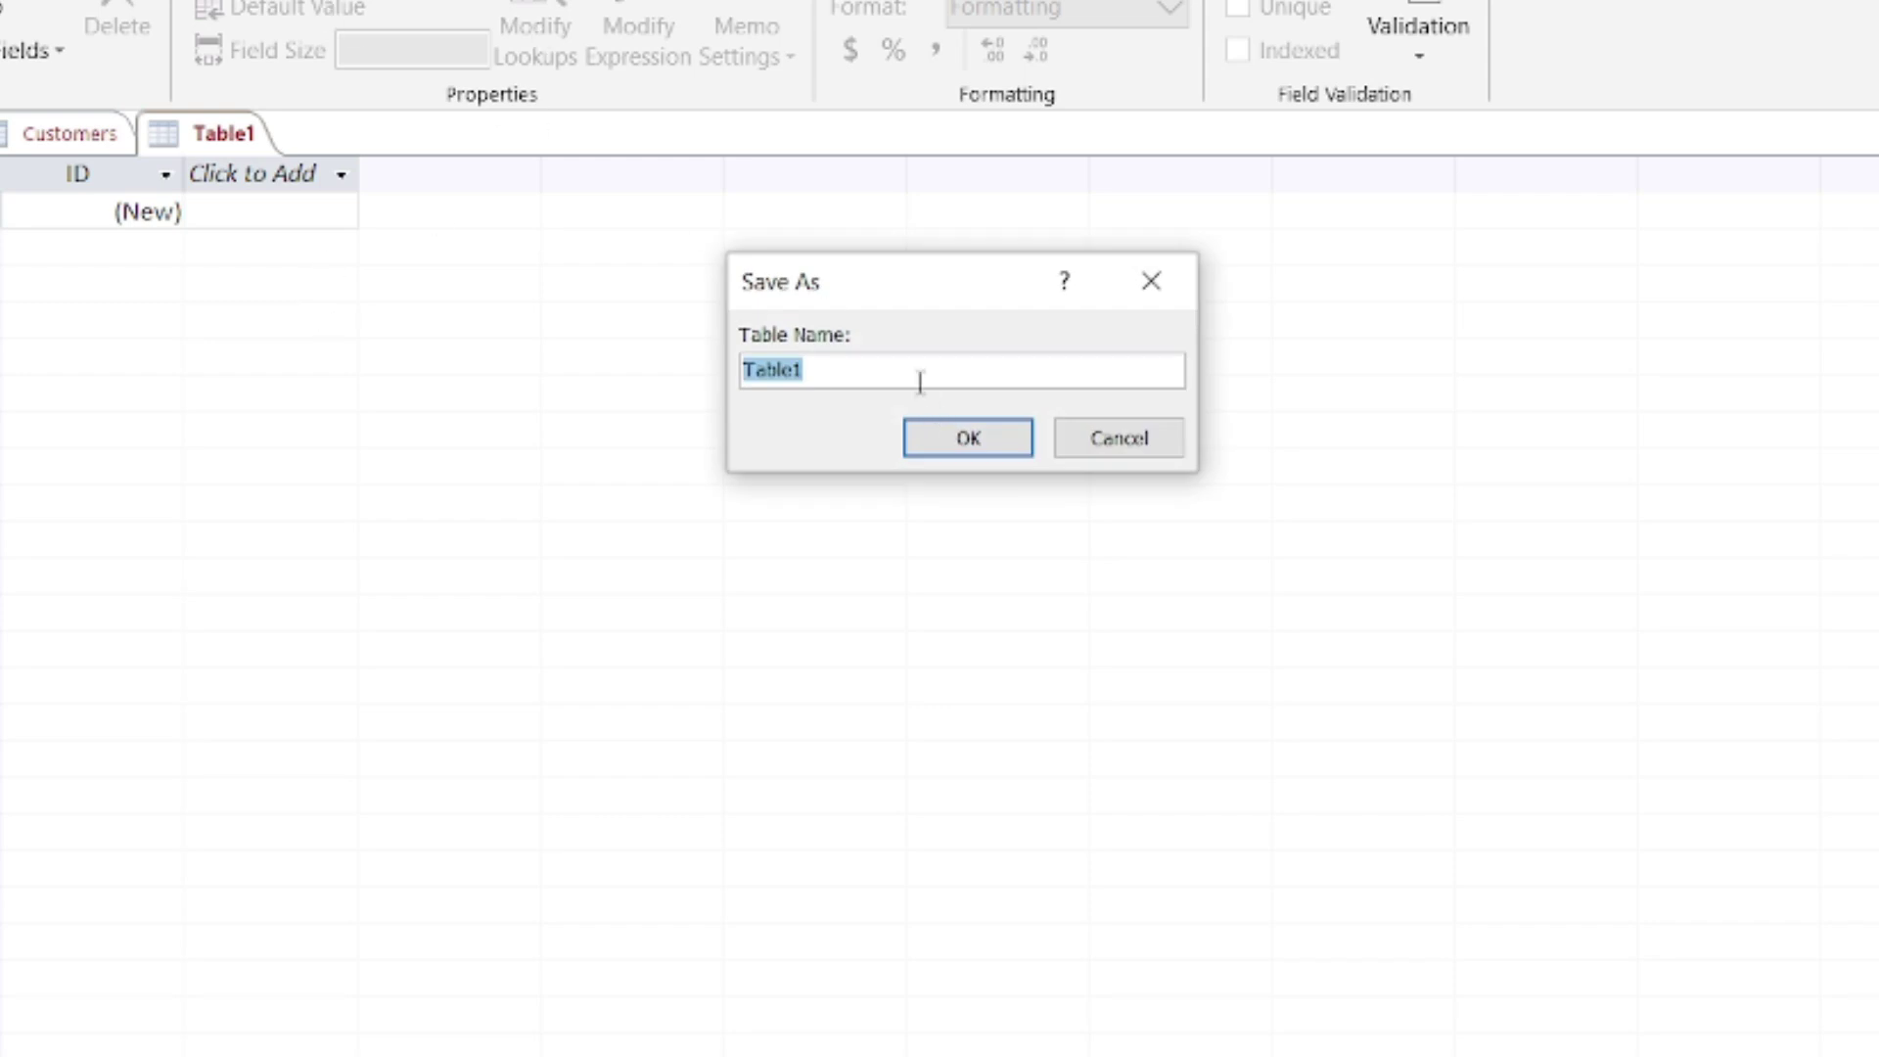
text(Crders)
click(976, 437)
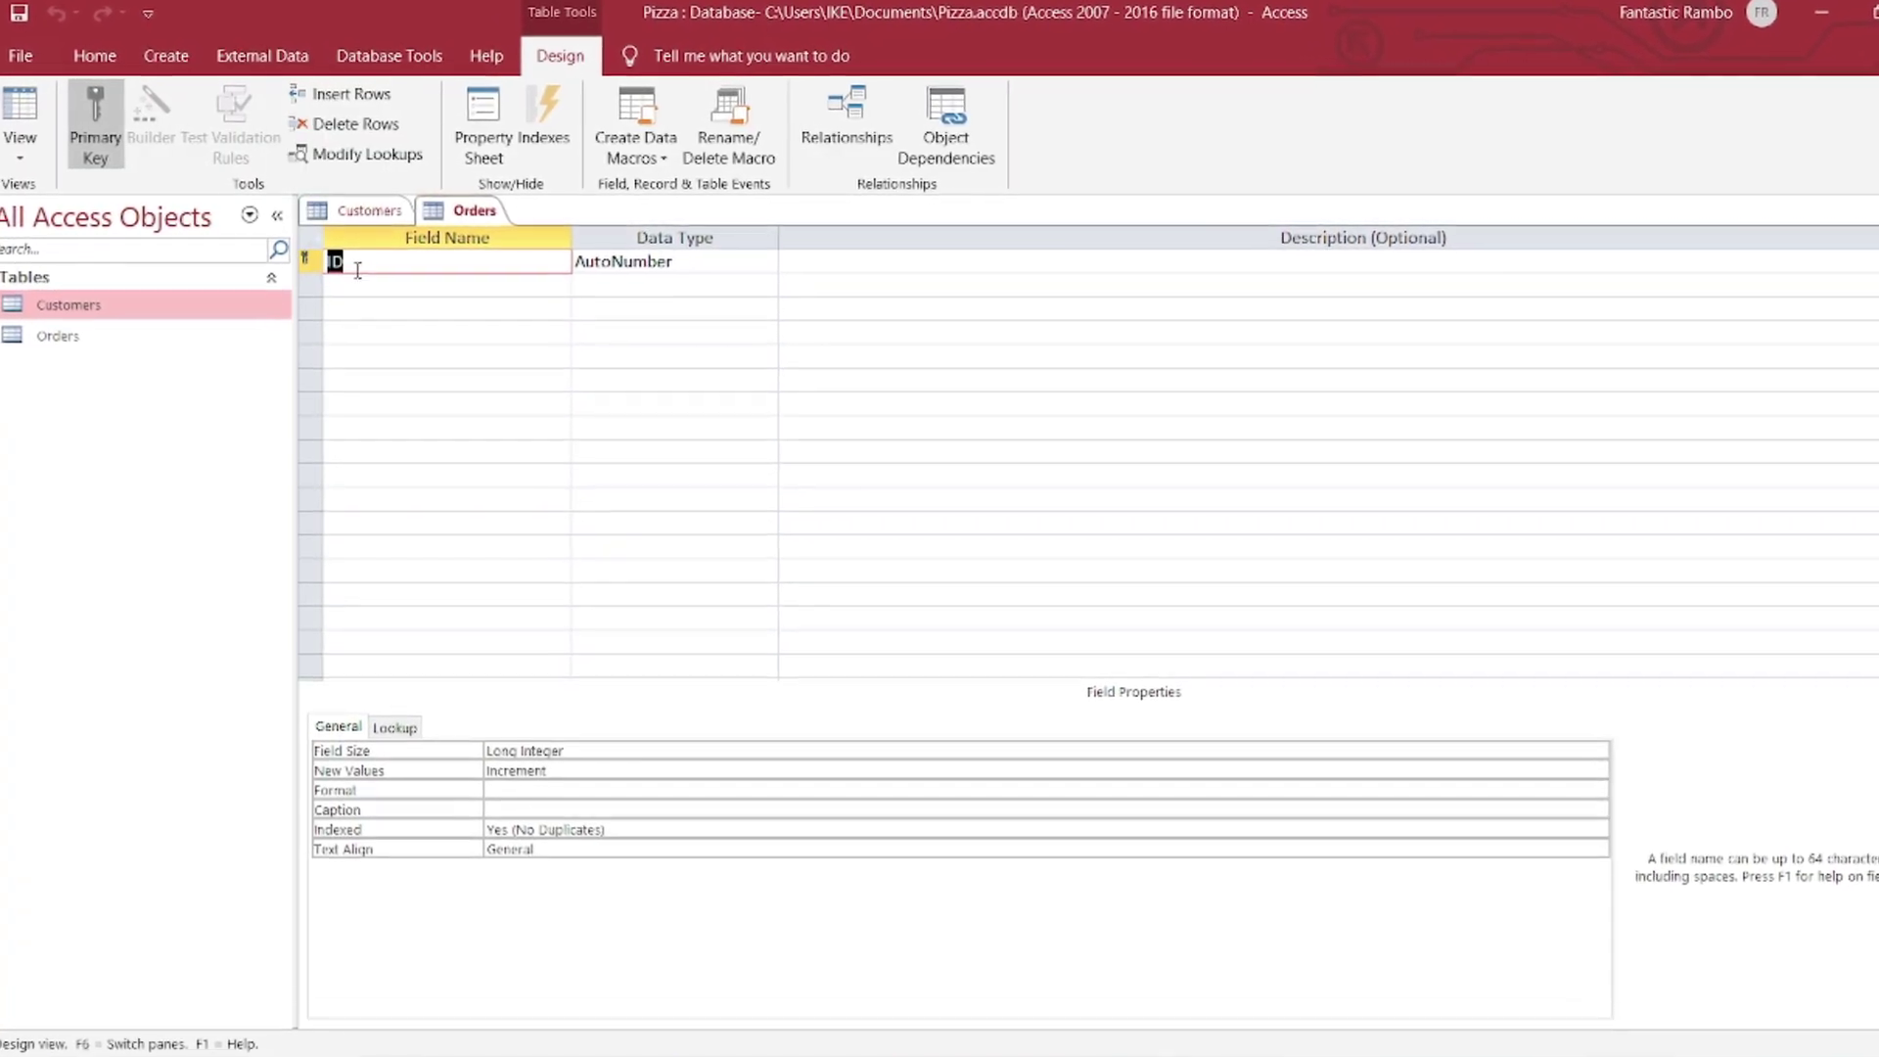
Step: Rename the ID field of the Orders table as Orders ID, keeping its AutoNumber data type
click(383, 268)
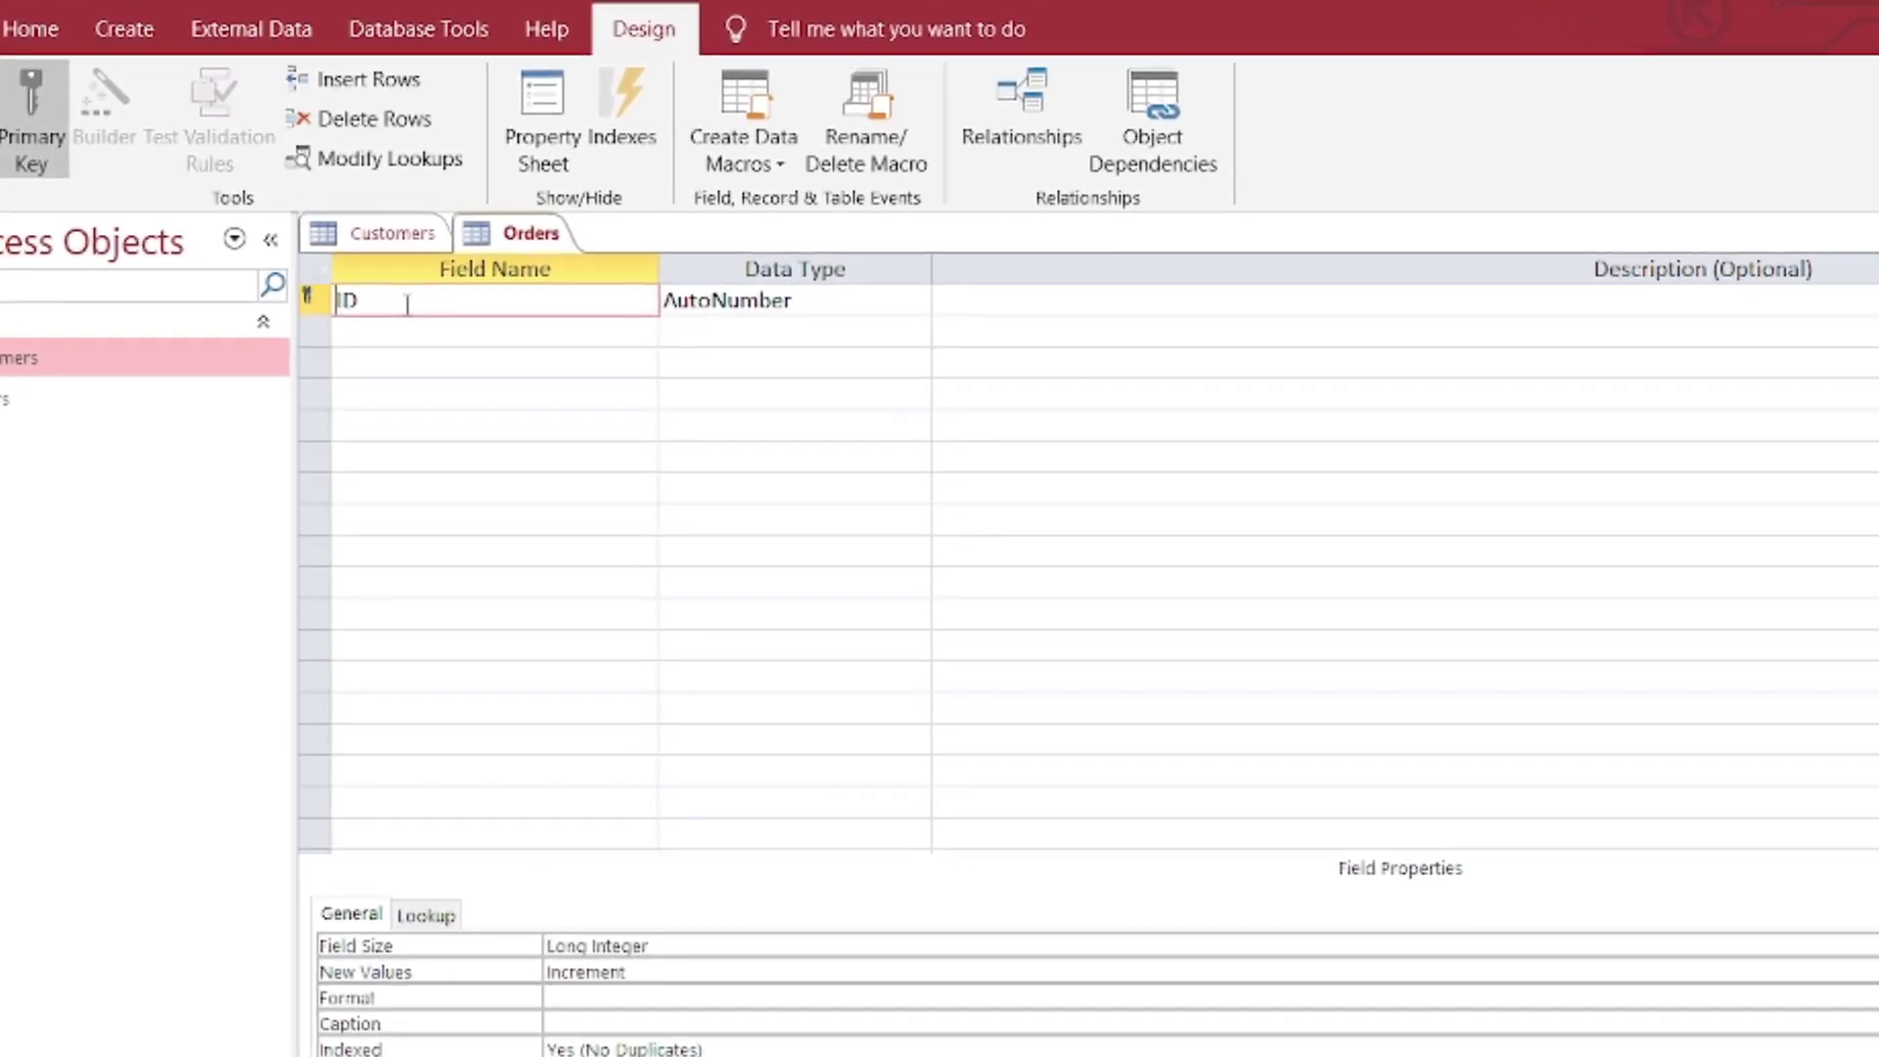
text(Orders)
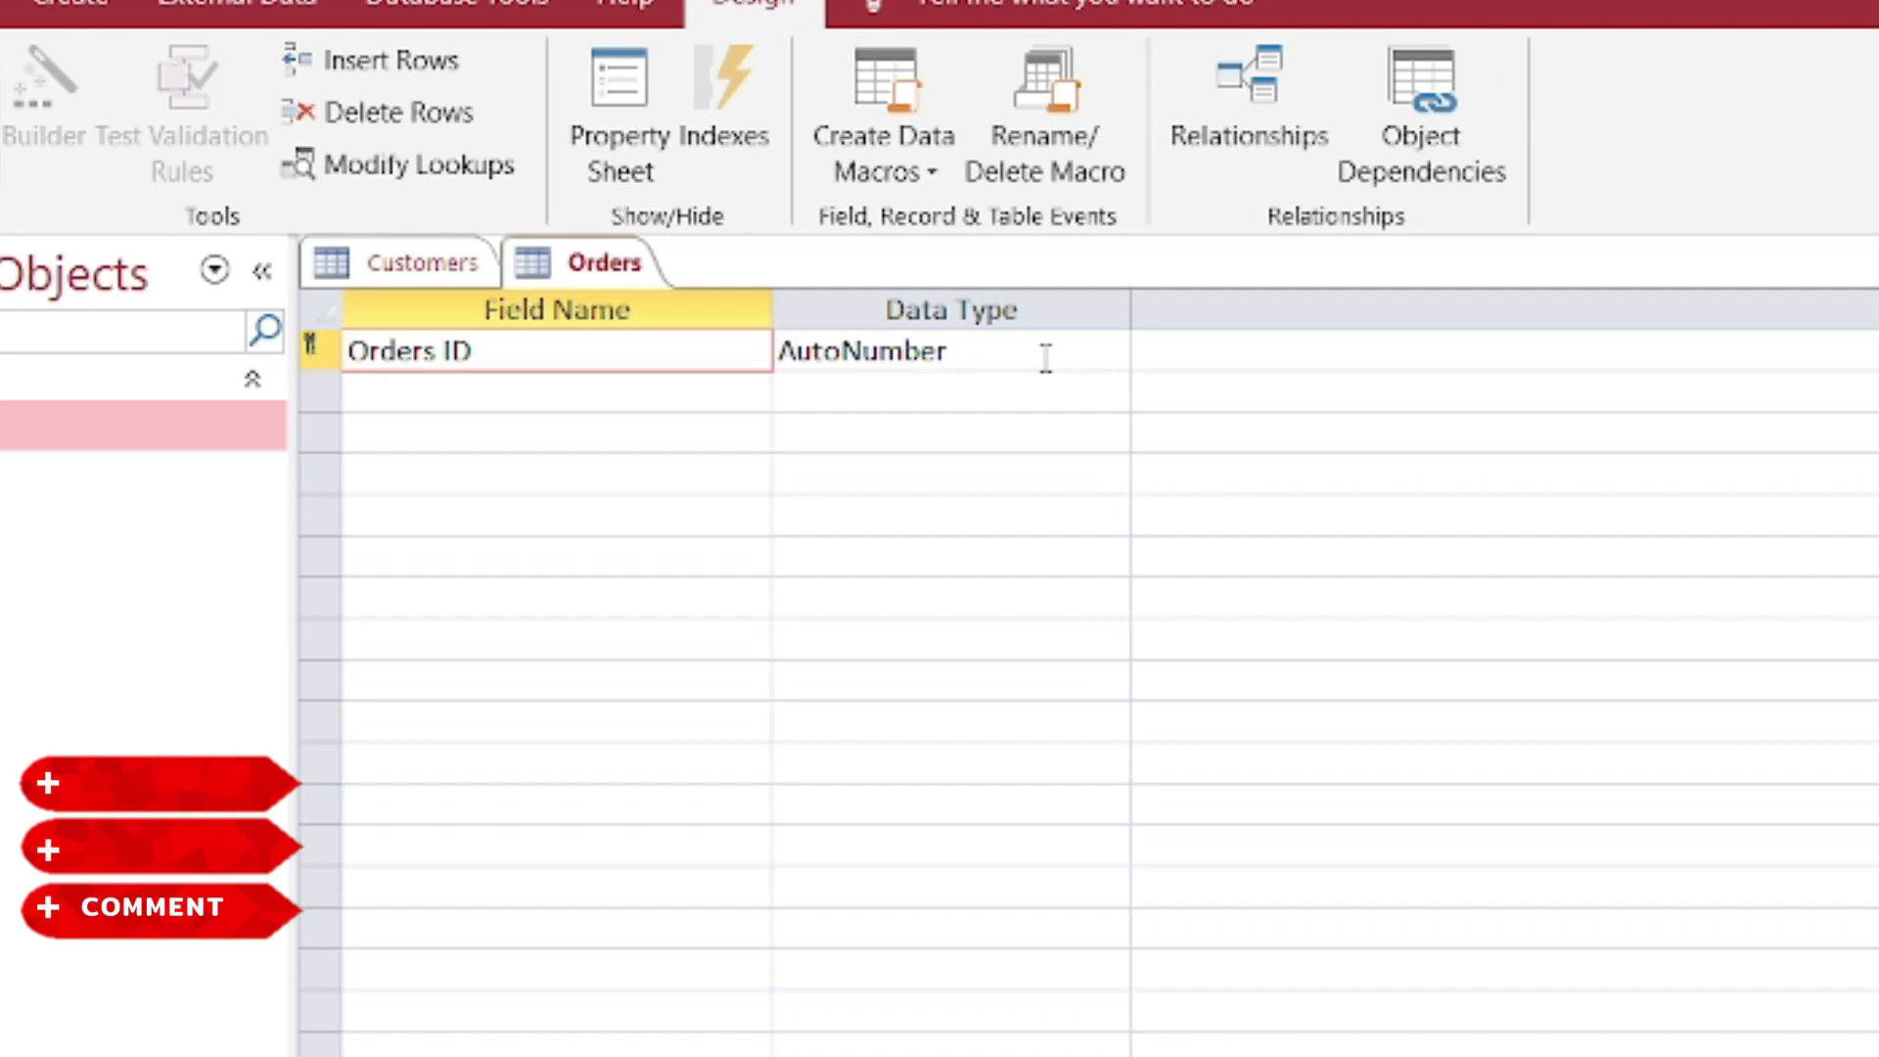
click(1006, 347)
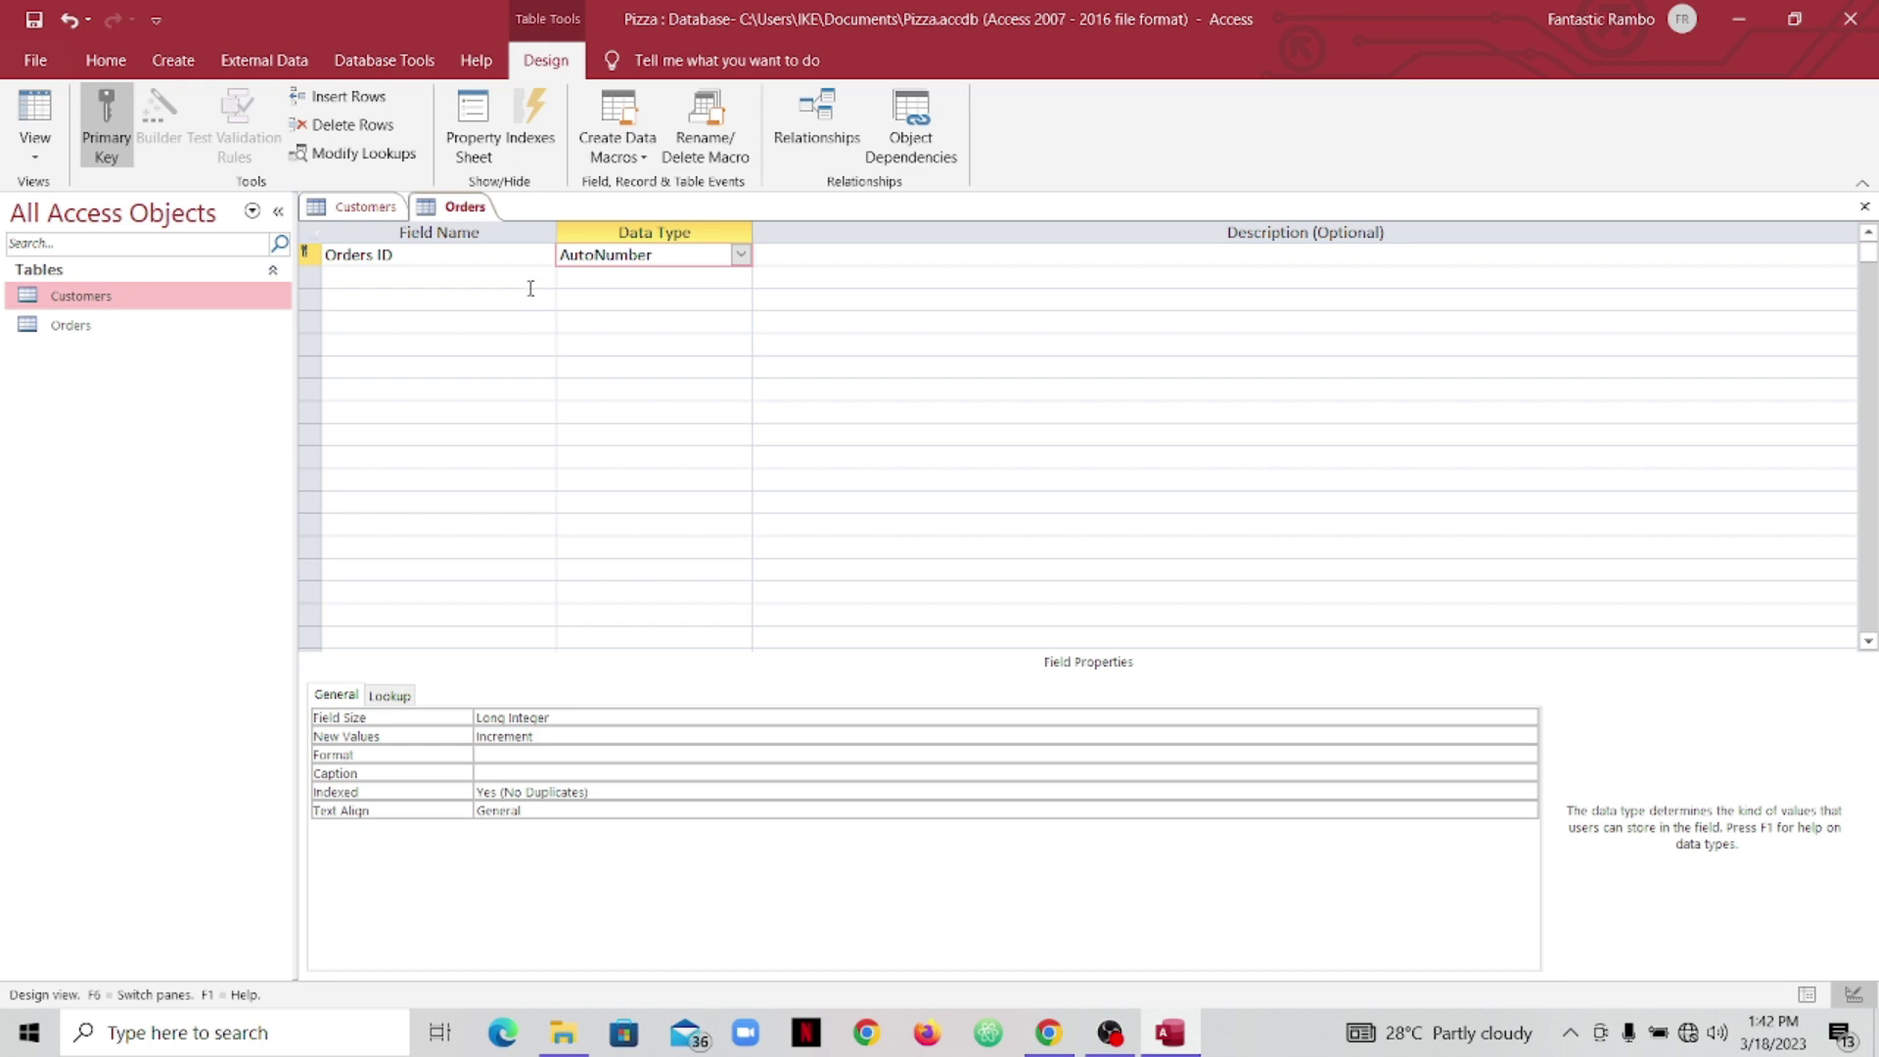
click(532, 278)
key(Caps_Lock)
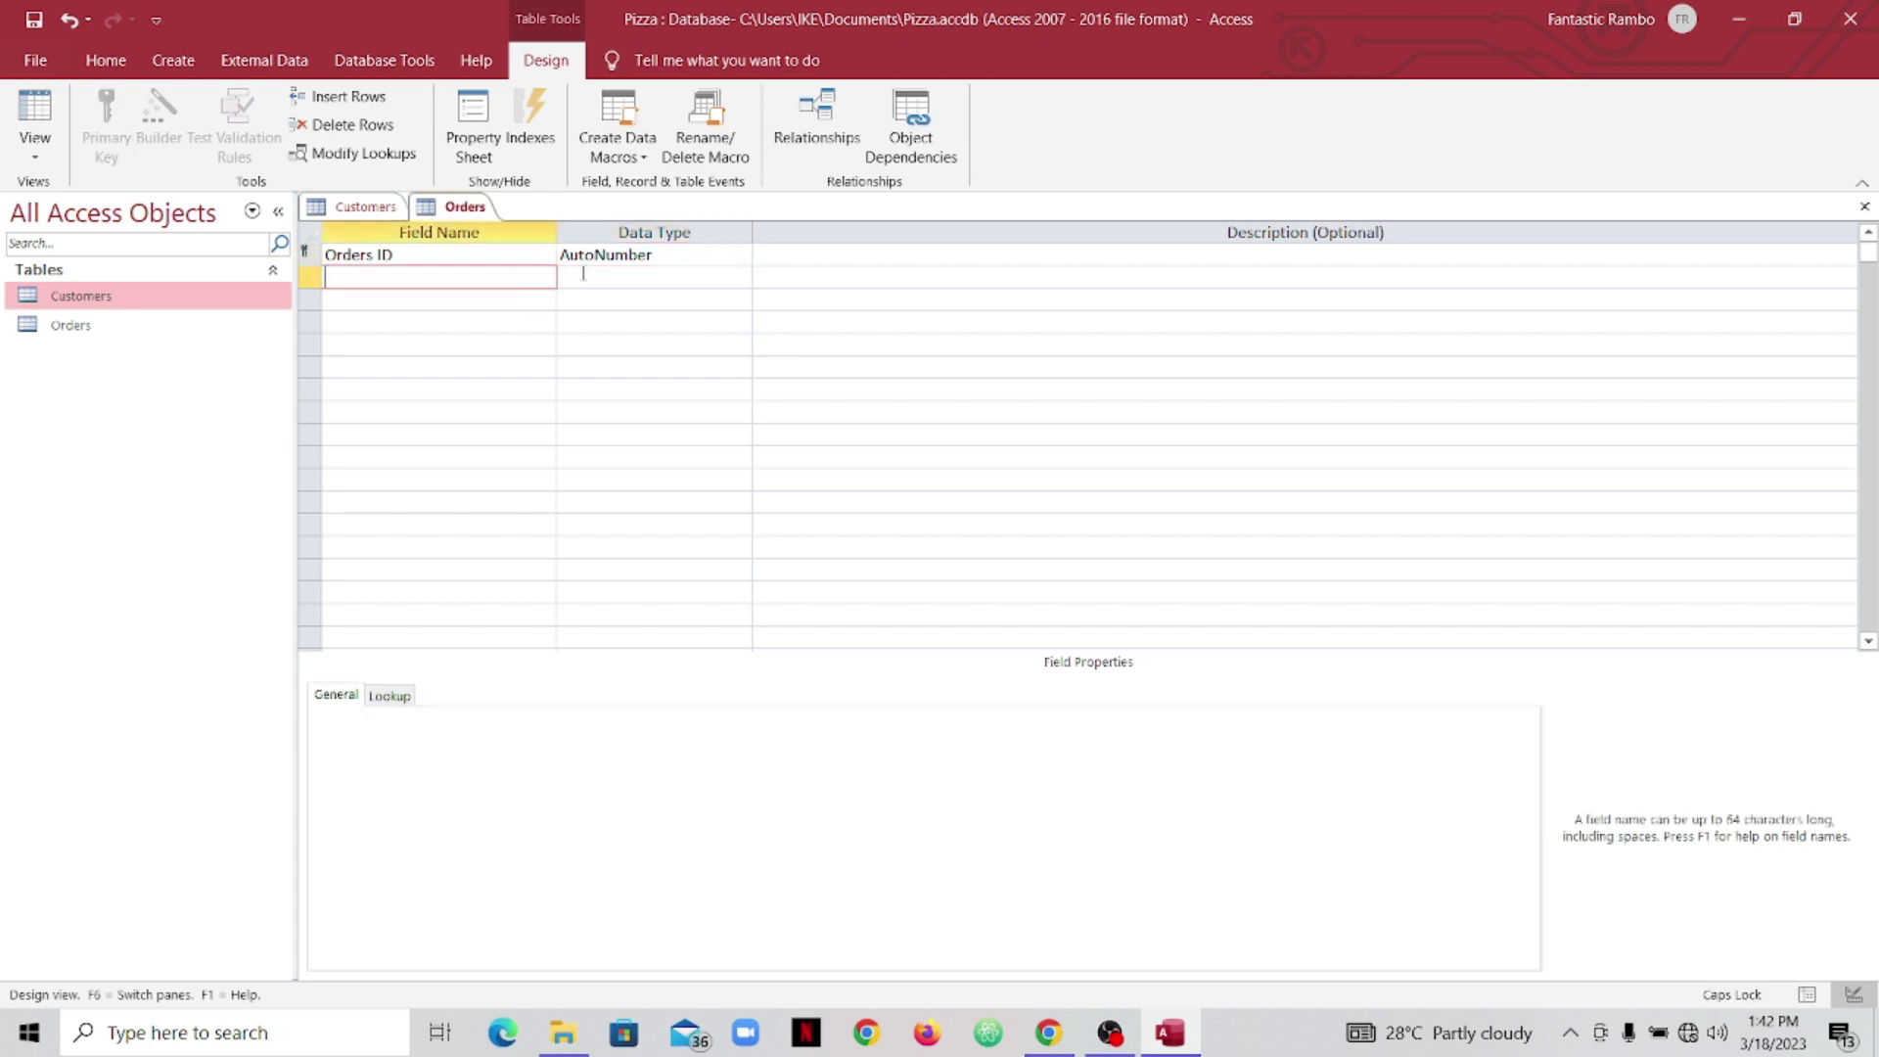
key(Caps_Lock)
text(Order)
key(BackSpace)
key(BackSpace)
key(BackSpace)
key(BackSpace)
key(BackSpace)
key(BackSpace)
key(BackSpace)
key(BackSpace)
Step: Add a field called Customer ID below Orders ID
key(Caps_Lock)
text(C)
key(Caps_Lock)
text(ustomer)
text(ID)
Step: Set the data type of the Customer ID field to AutoNumber
click(653, 271)
click(742, 278)
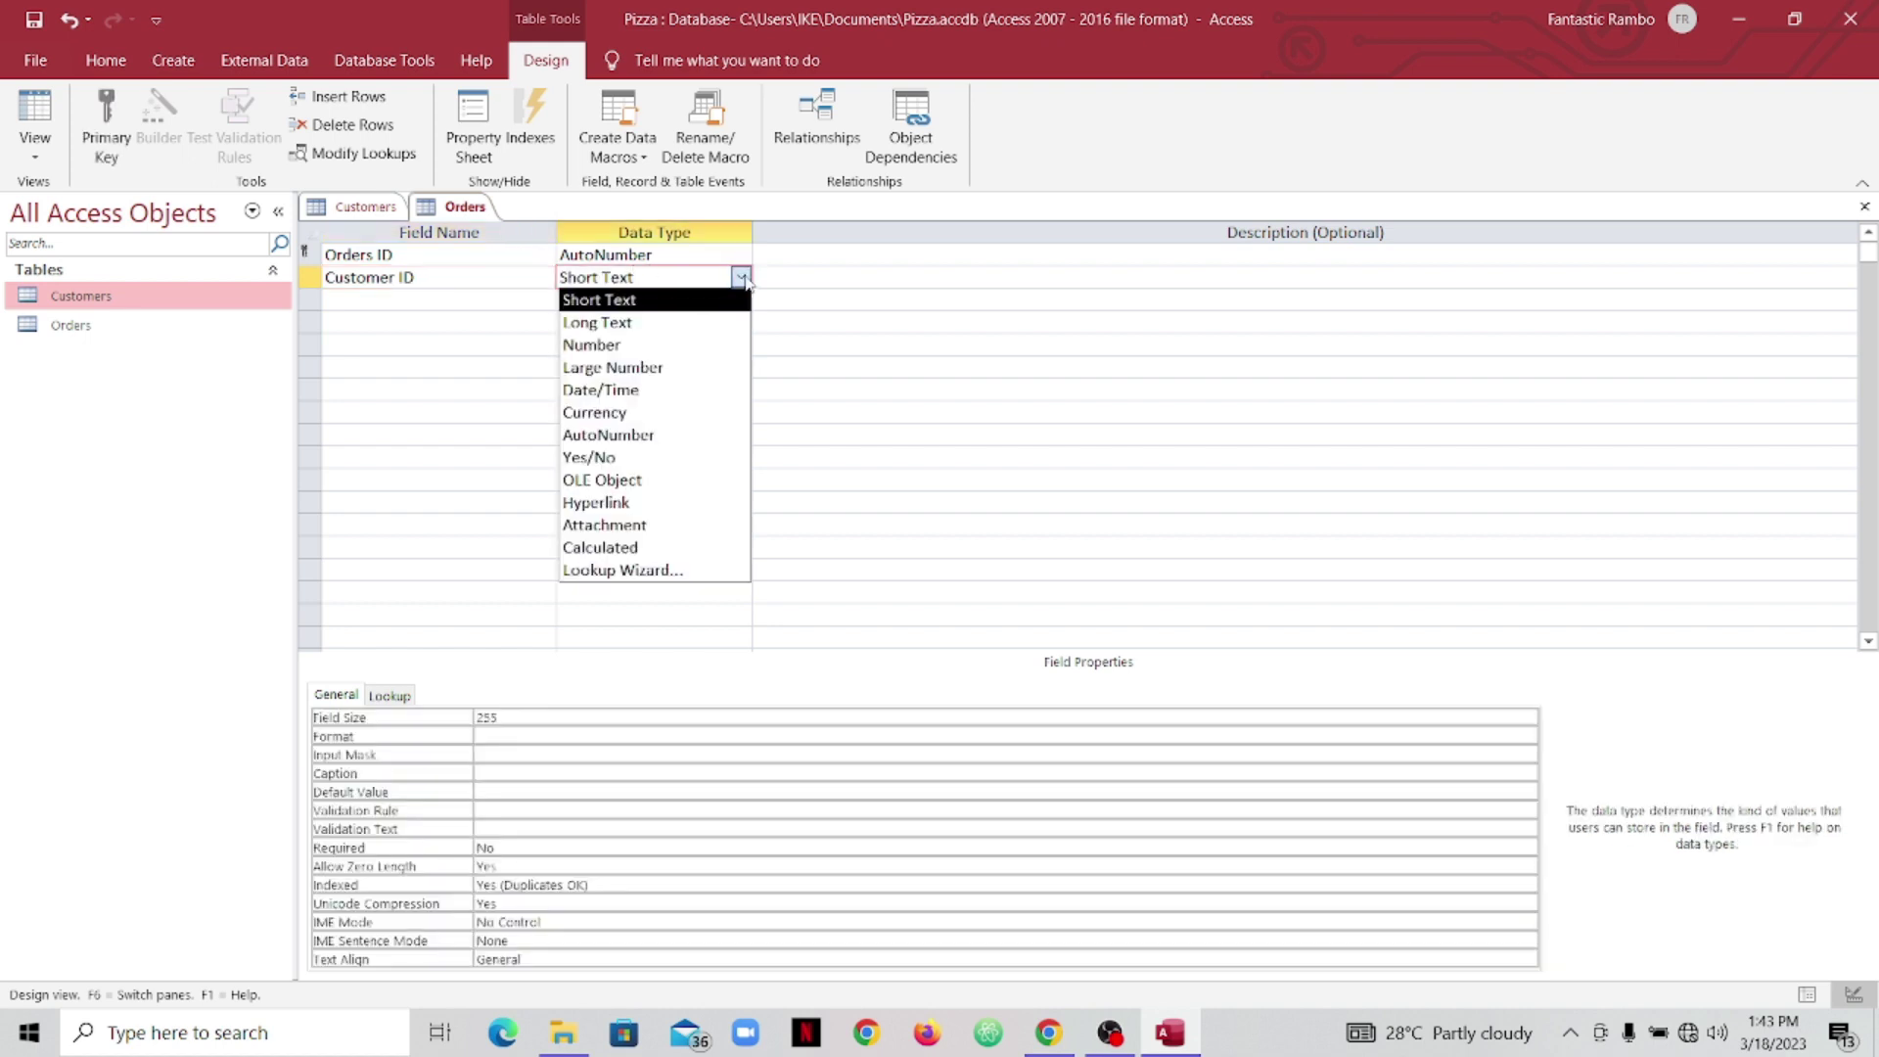
click(671, 440)
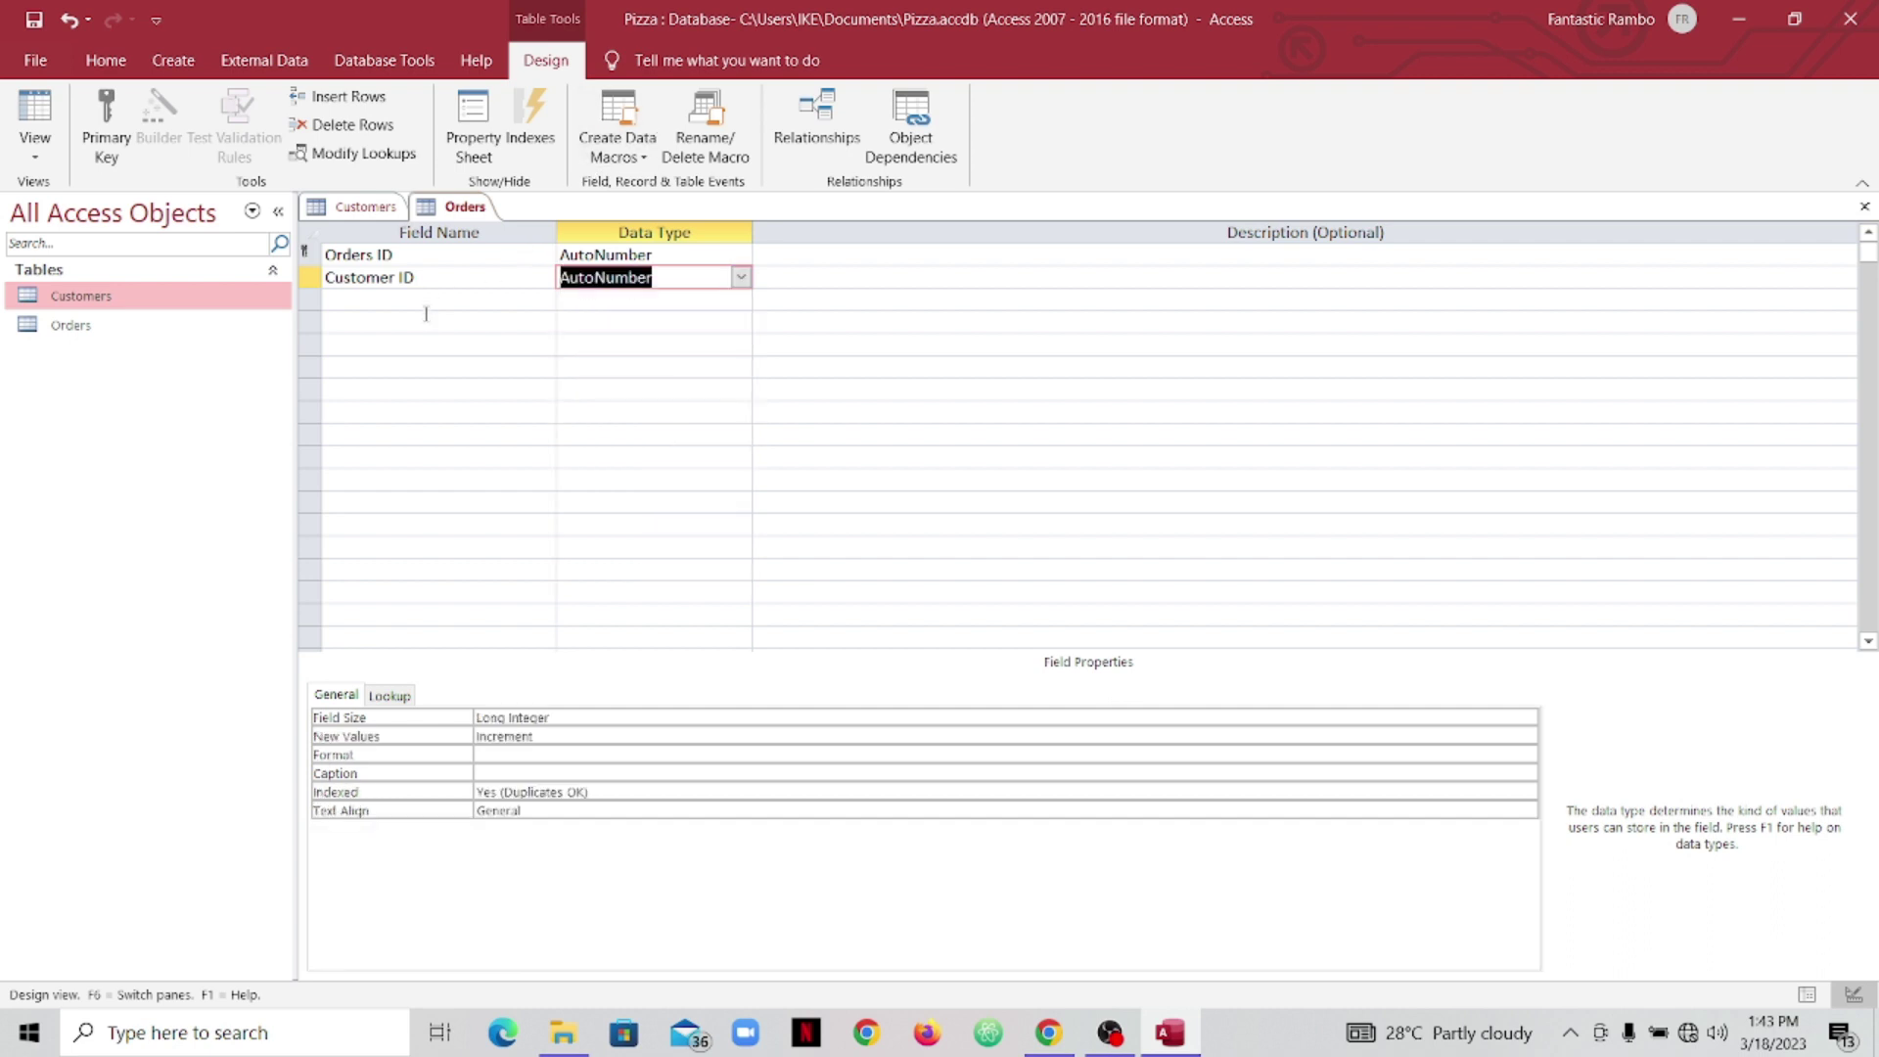
Step: Add an order type field with the Short Text data type and an Amount field with the Currency data type below Customer ID
click(454, 291)
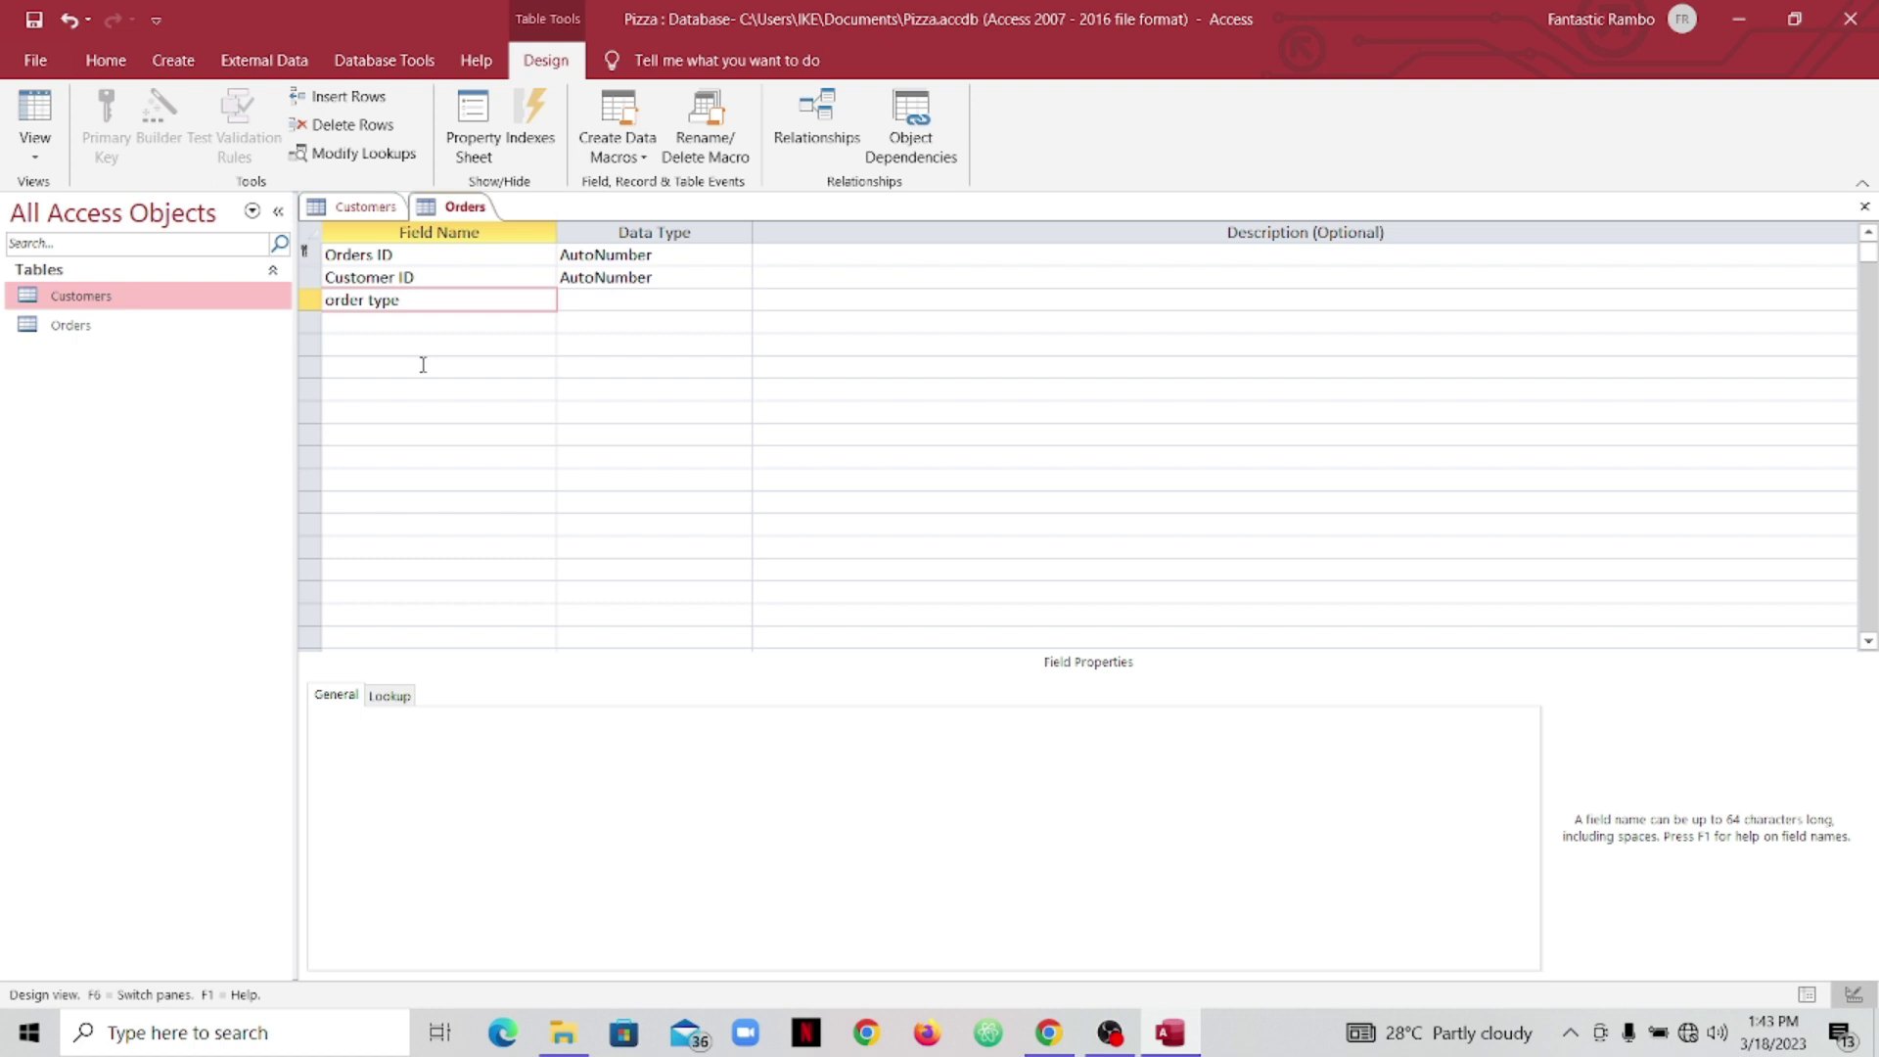
click(428, 326)
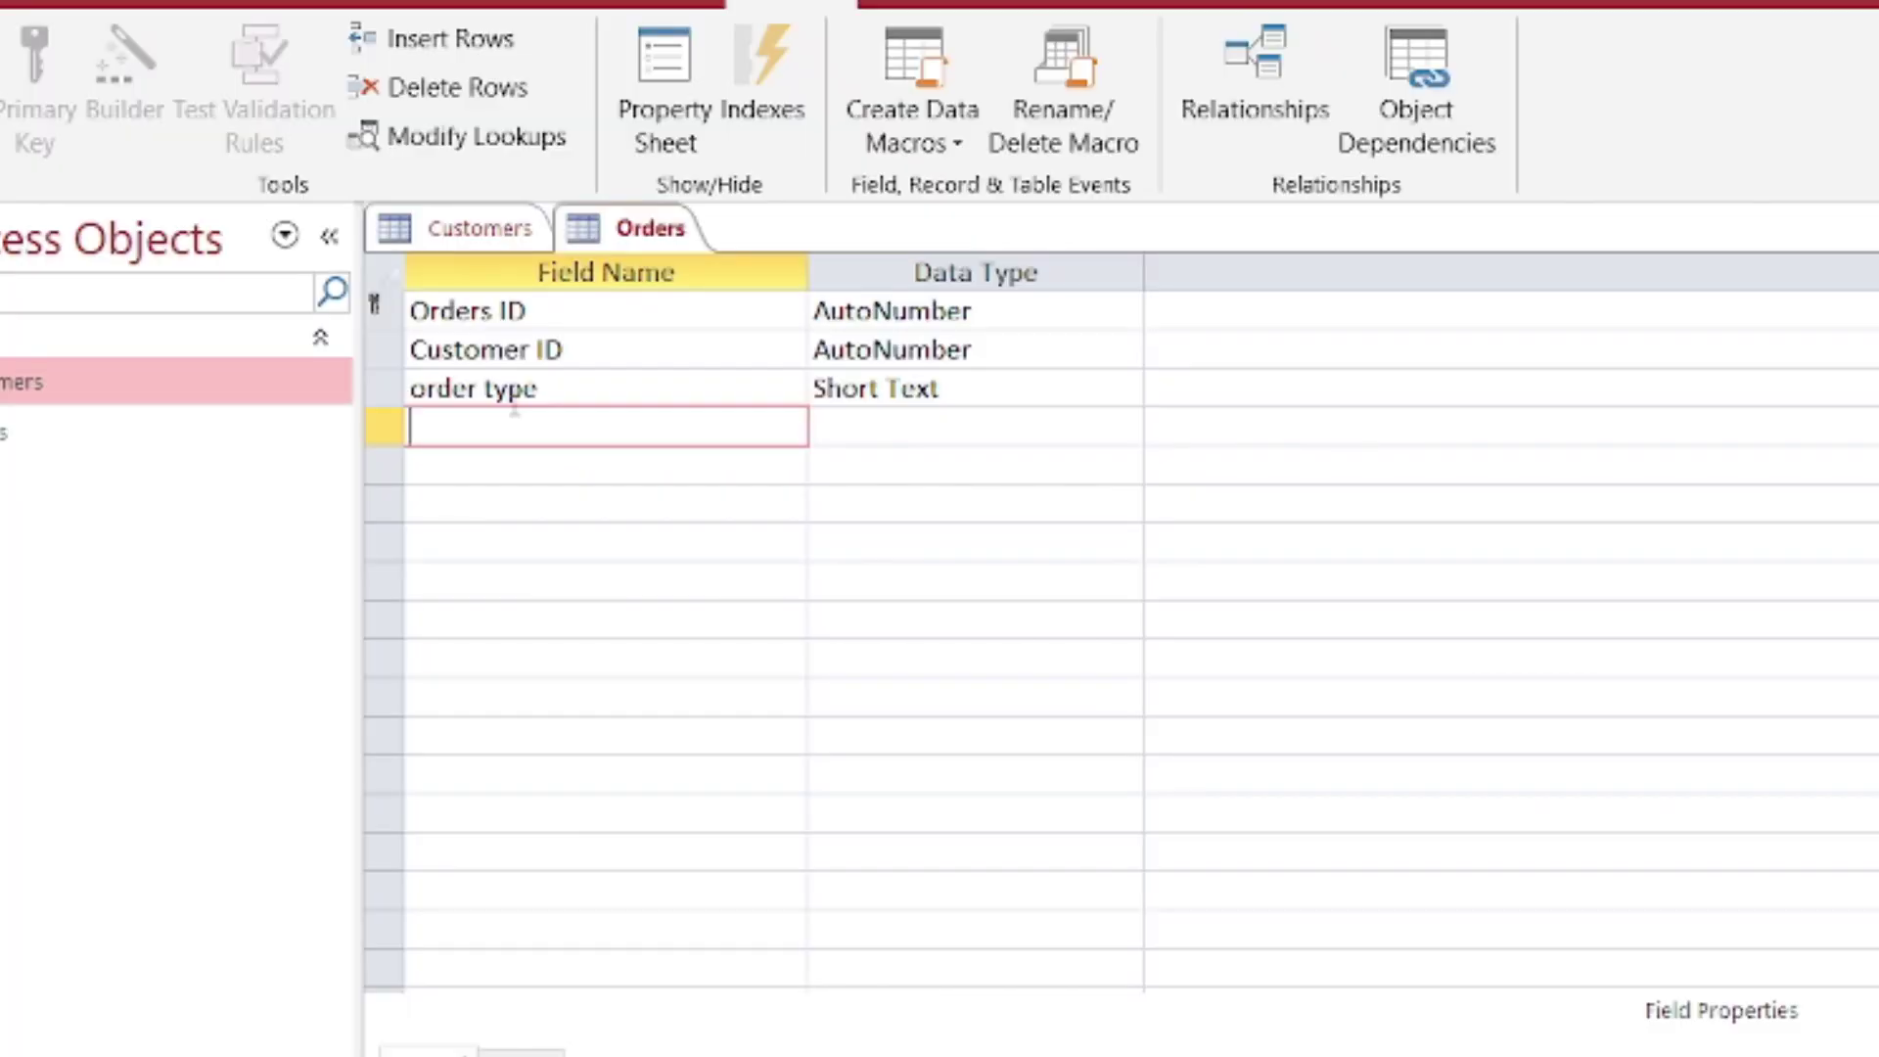
text(Amount)
click(861, 432)
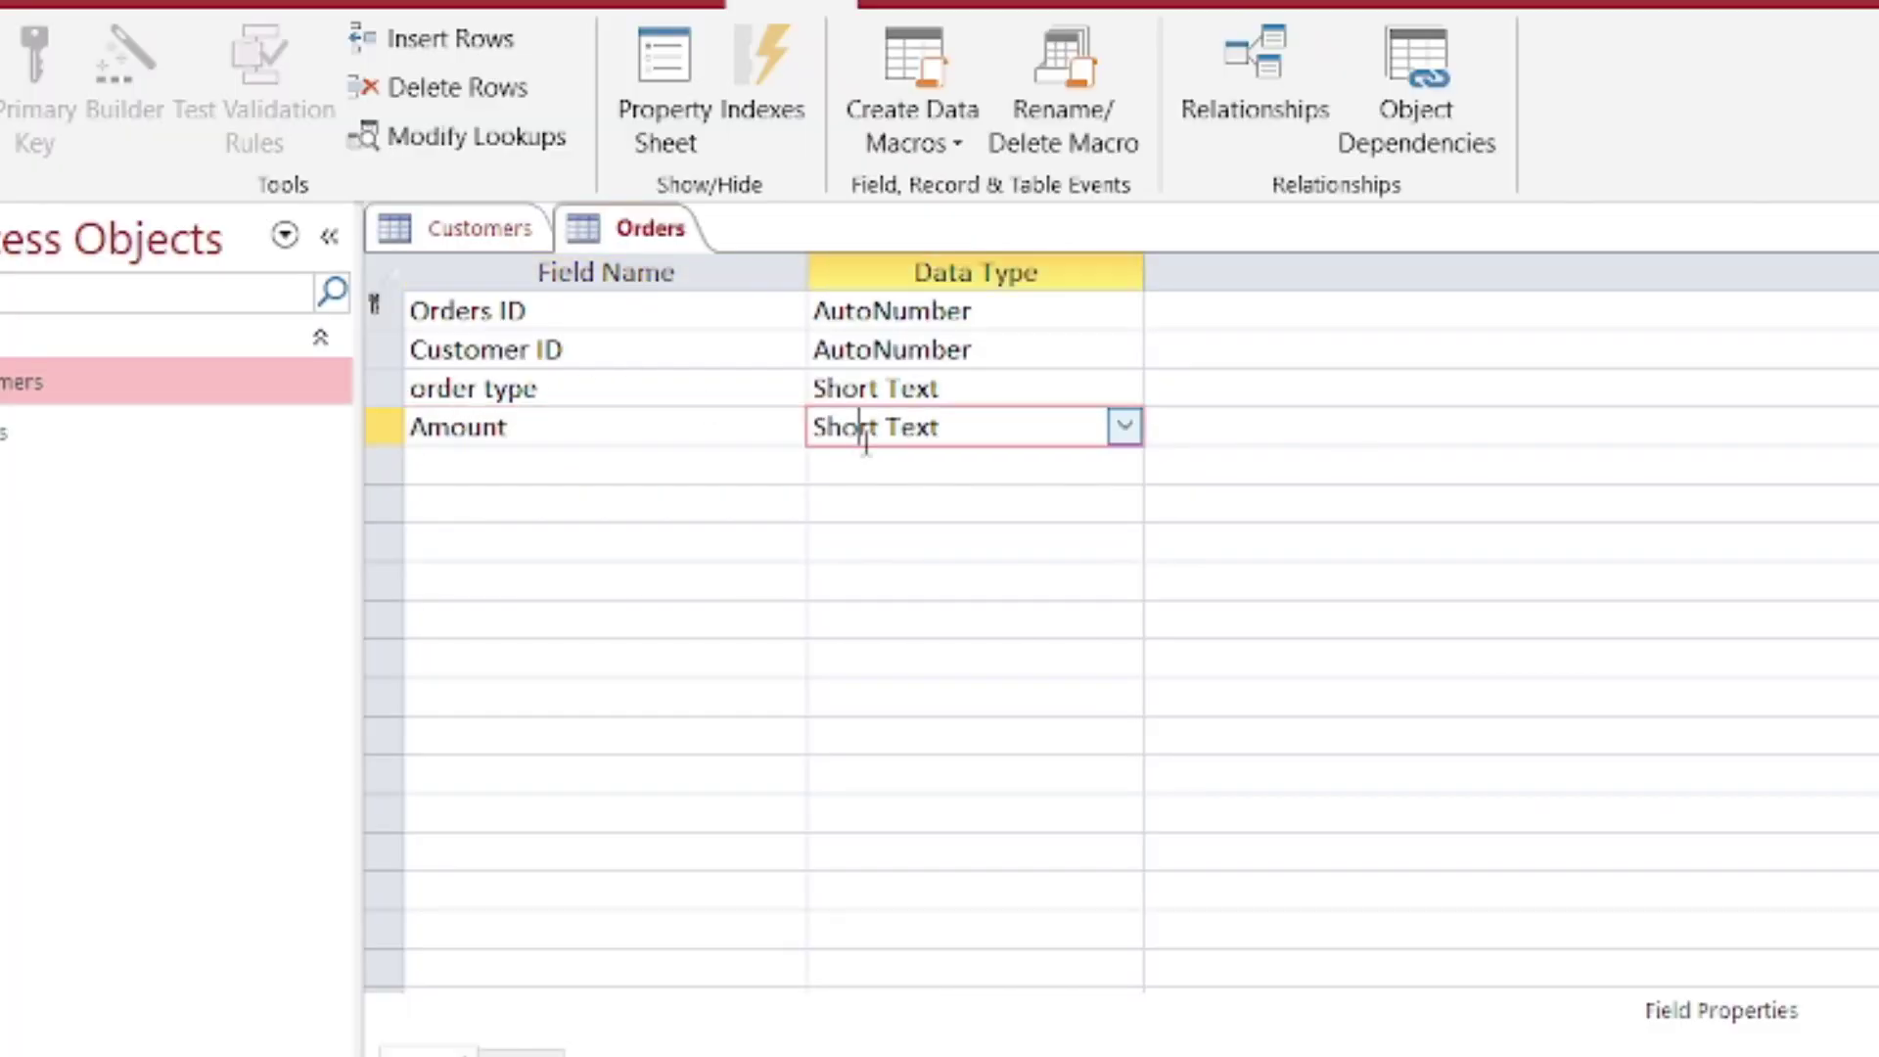
click(1125, 427)
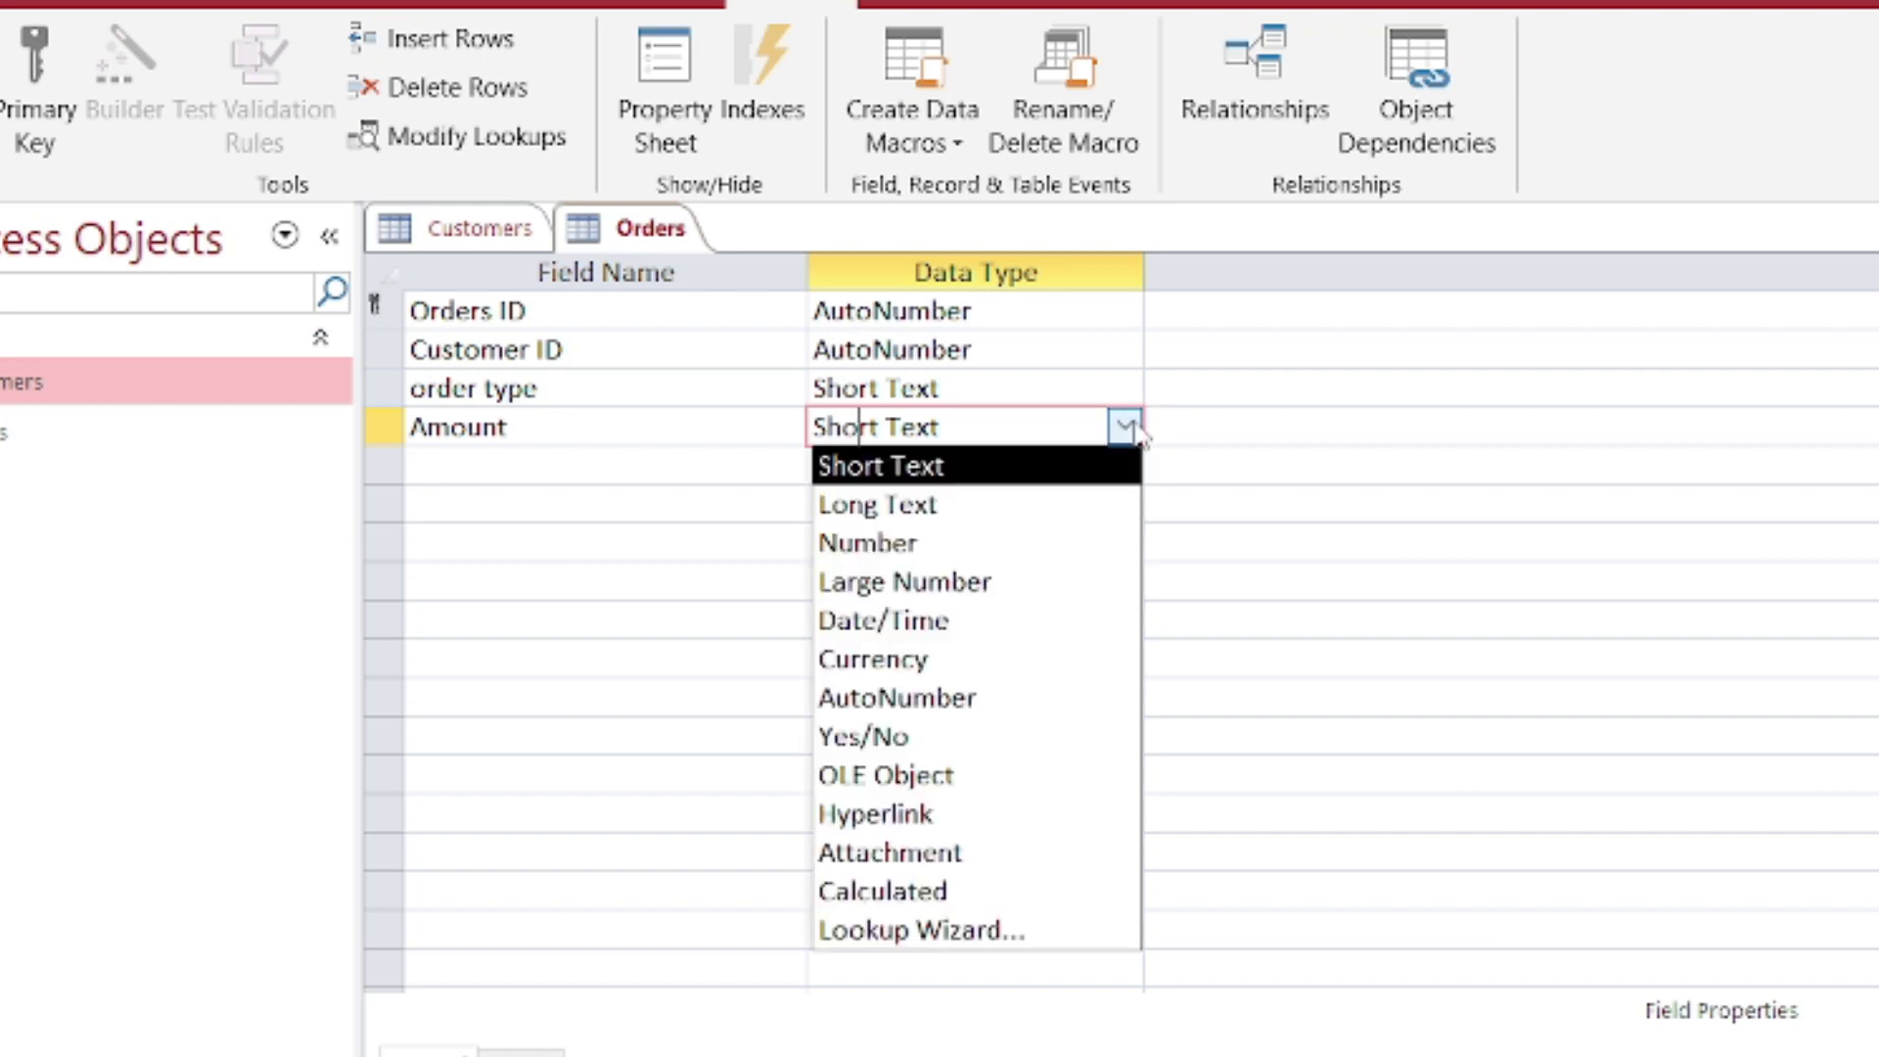
click(864, 648)
Step: Add a field called Fullied order below Amount with the Yes/No data type
click(639, 470)
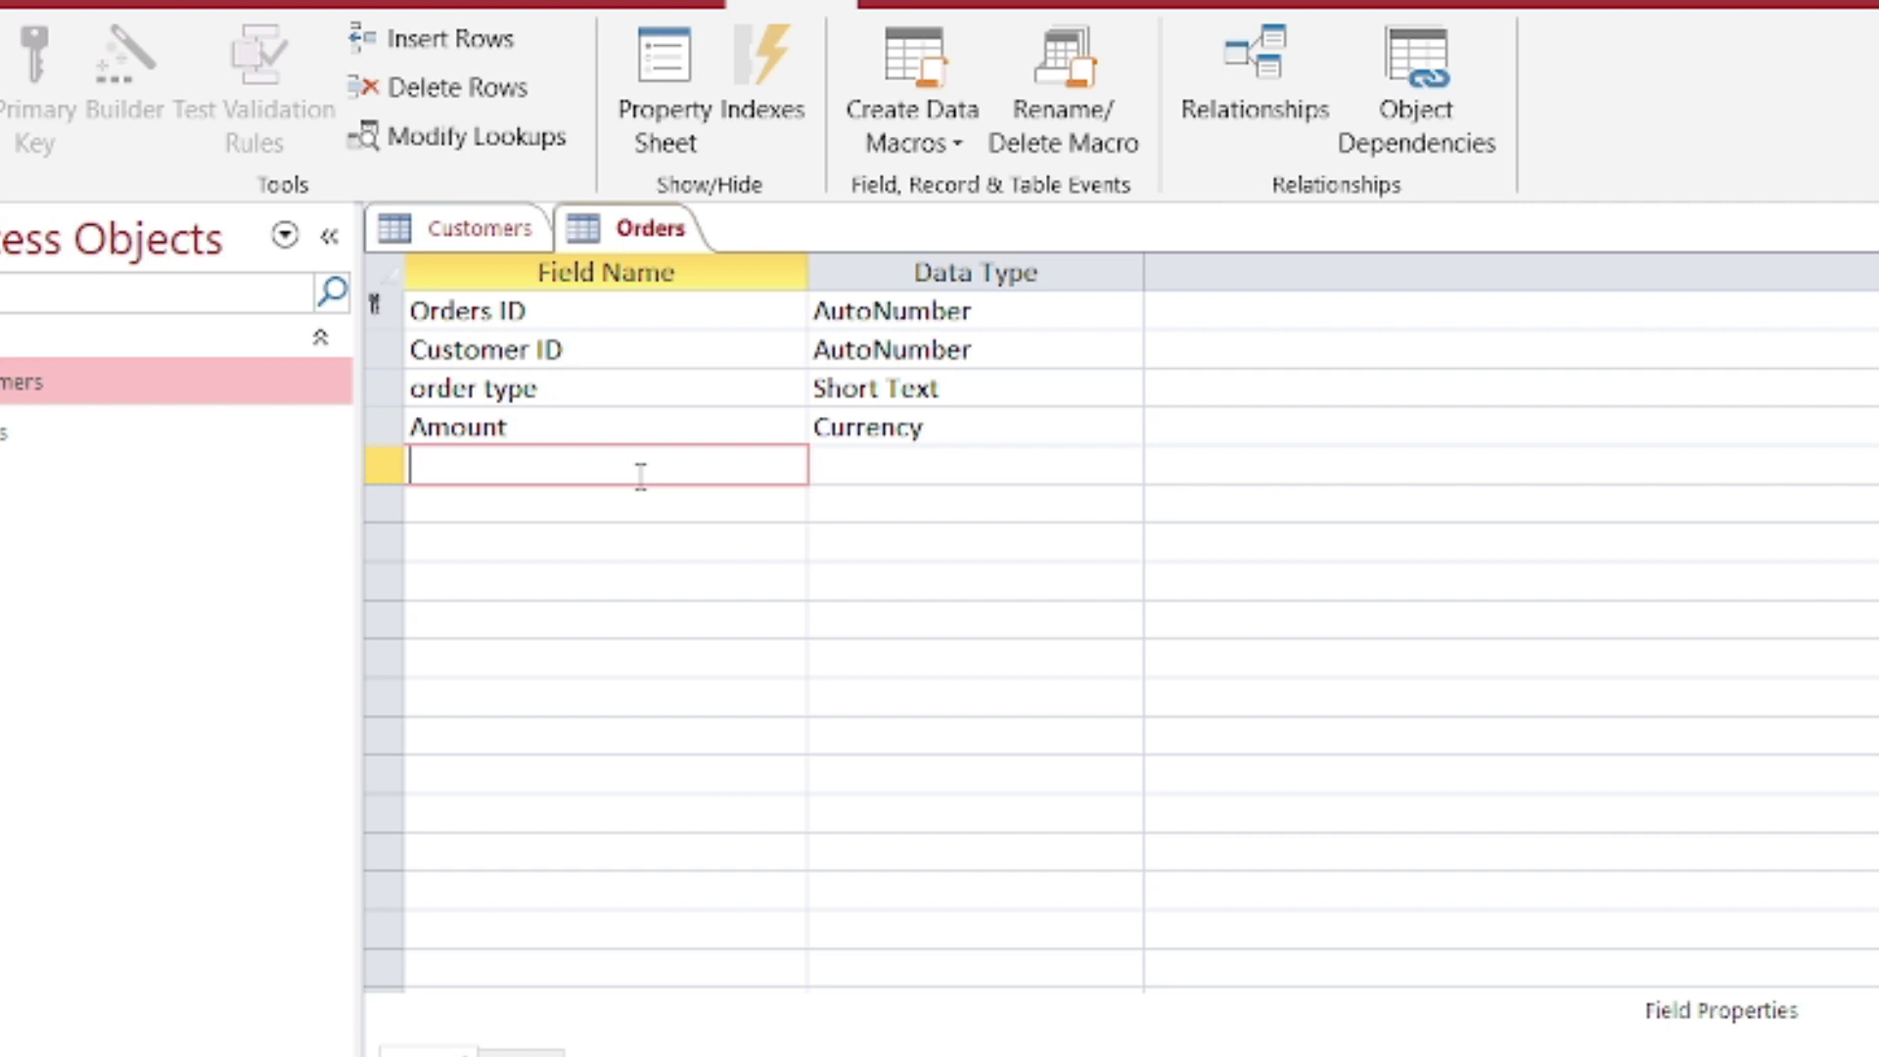
text(Fullied order)
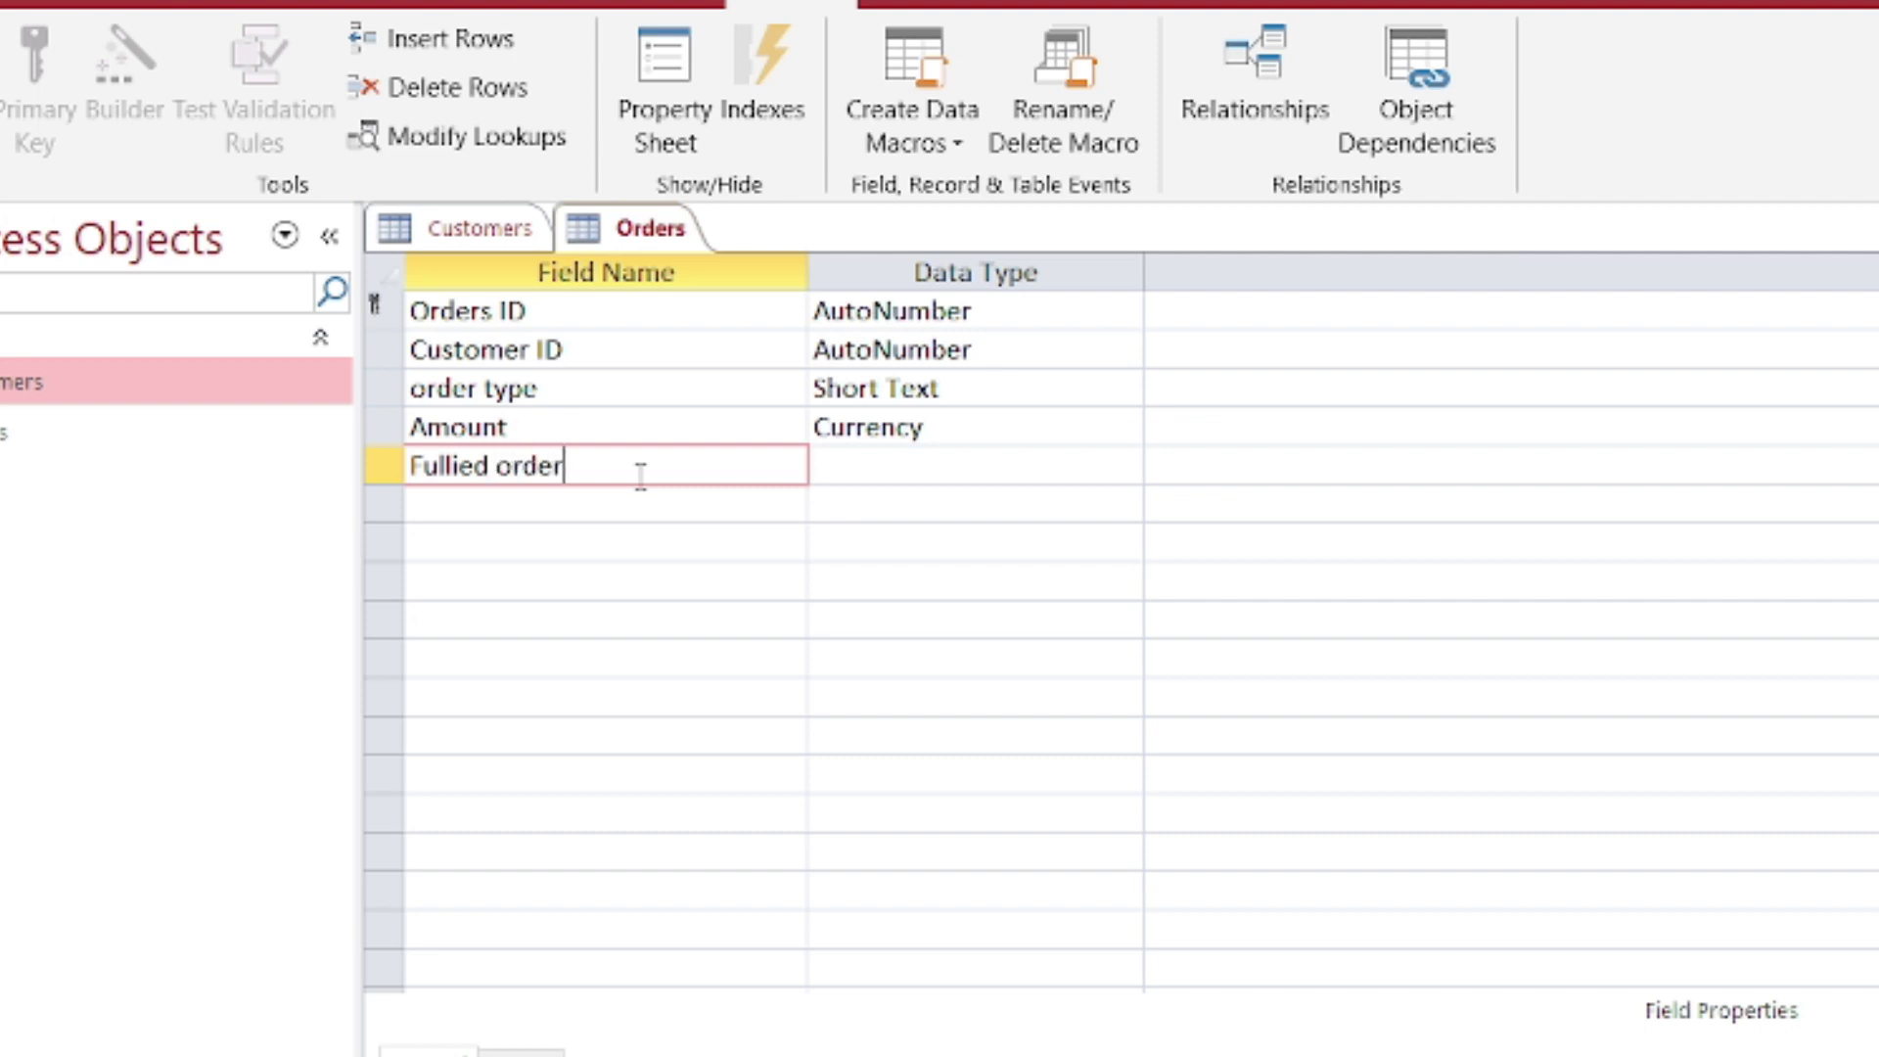
click(852, 460)
click(1133, 459)
click(853, 768)
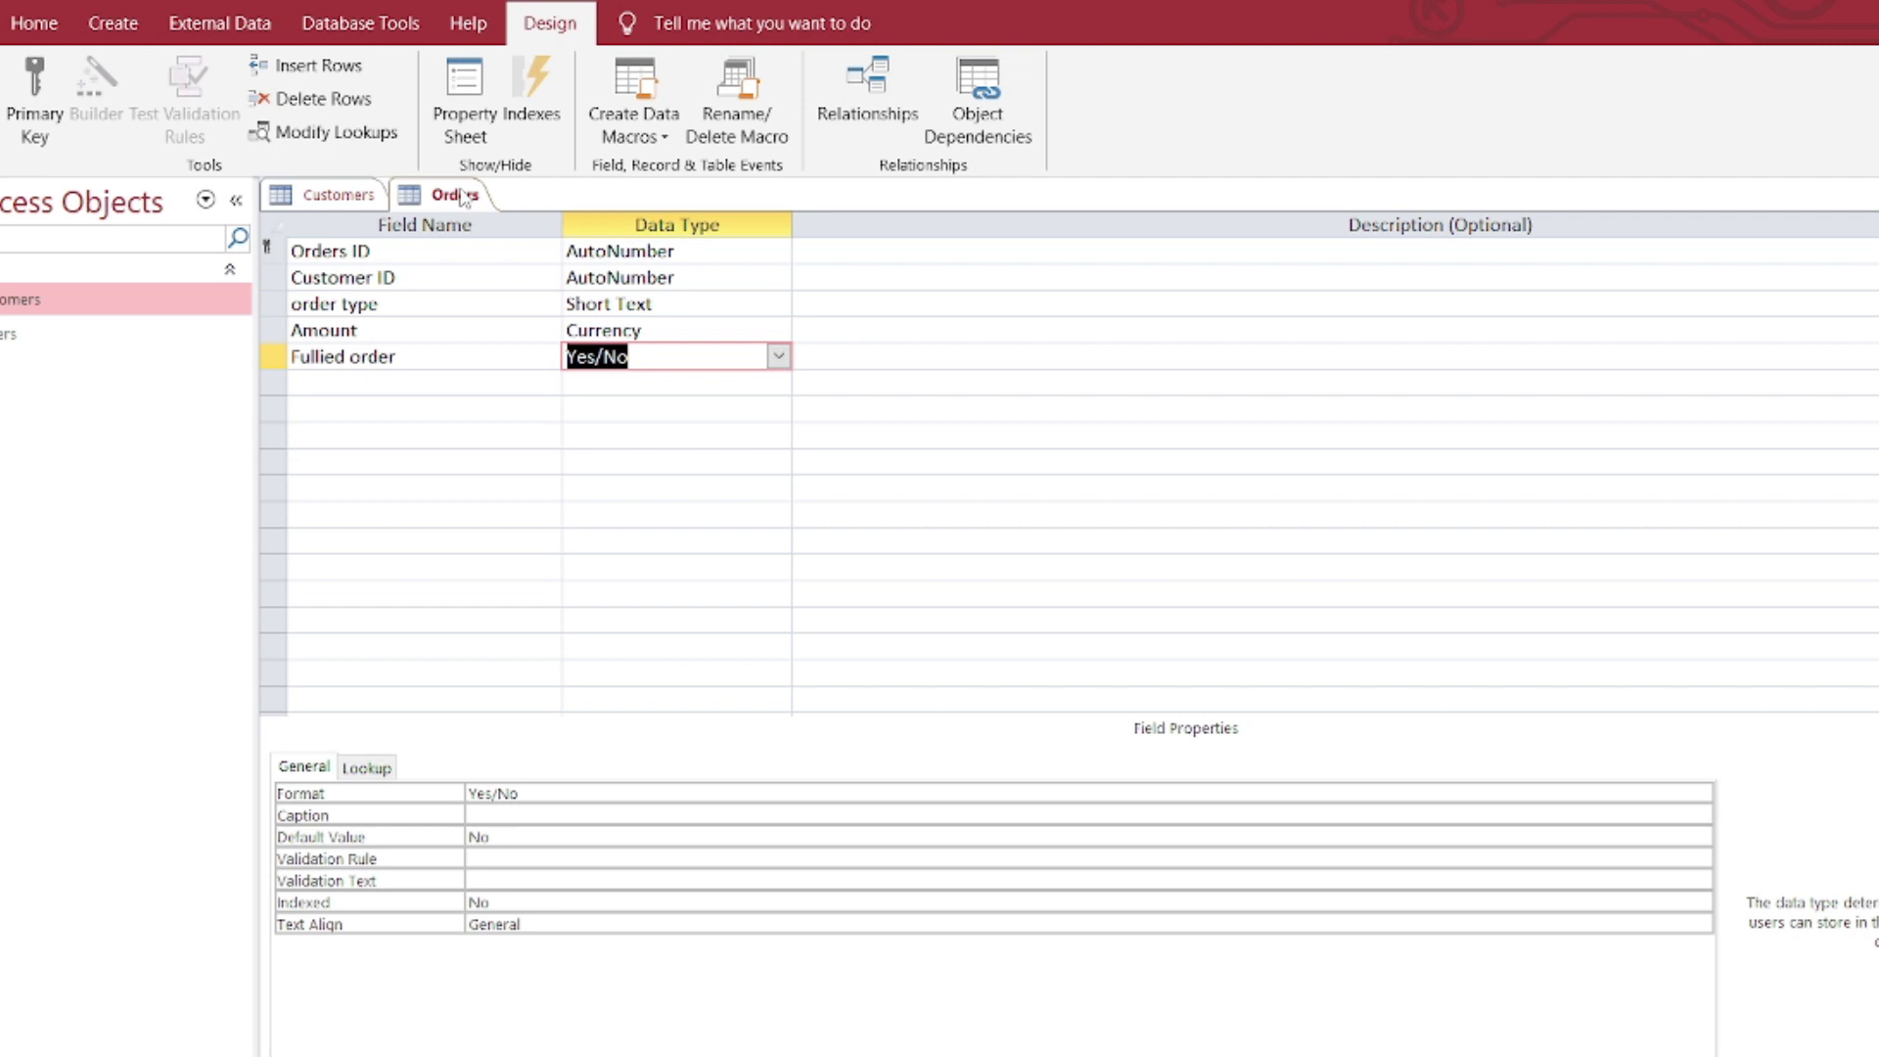
Step: Try to save the Orders table with both ID fields set to AutoNumber
right_click(464, 199)
click(511, 213)
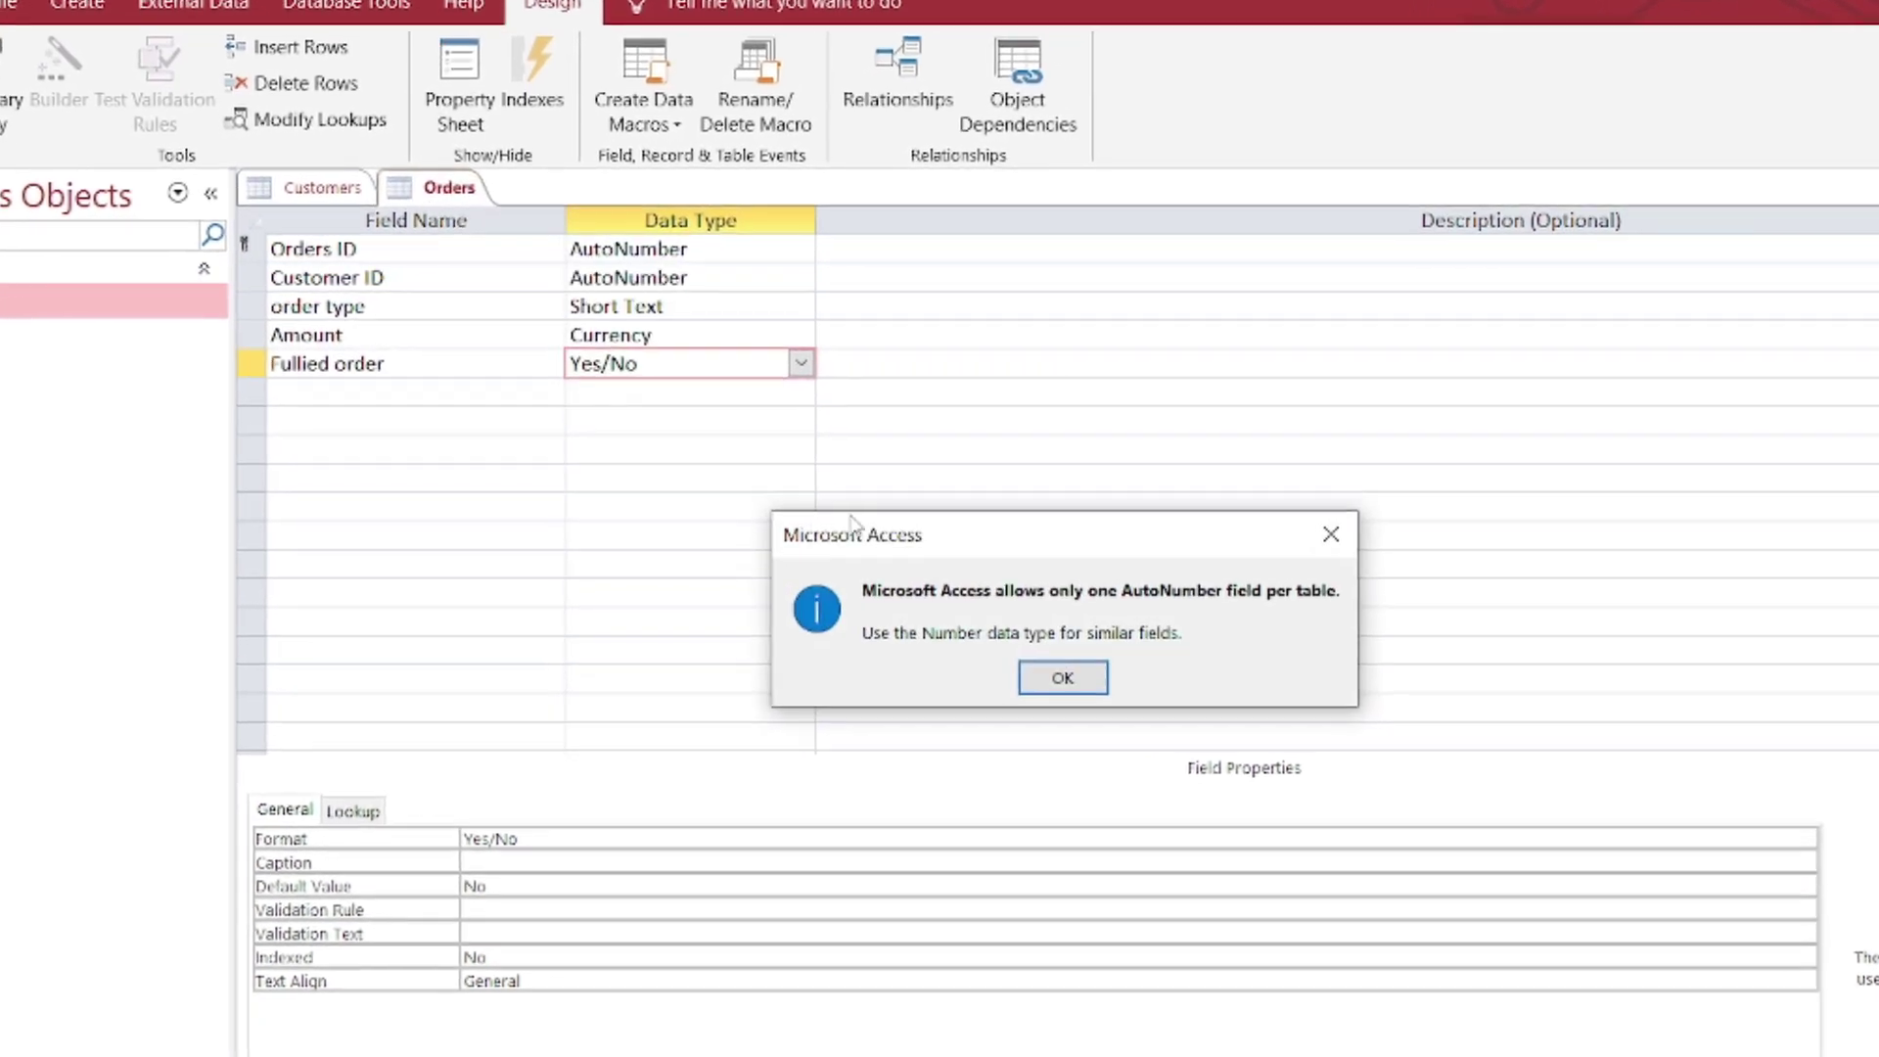
click(1061, 678)
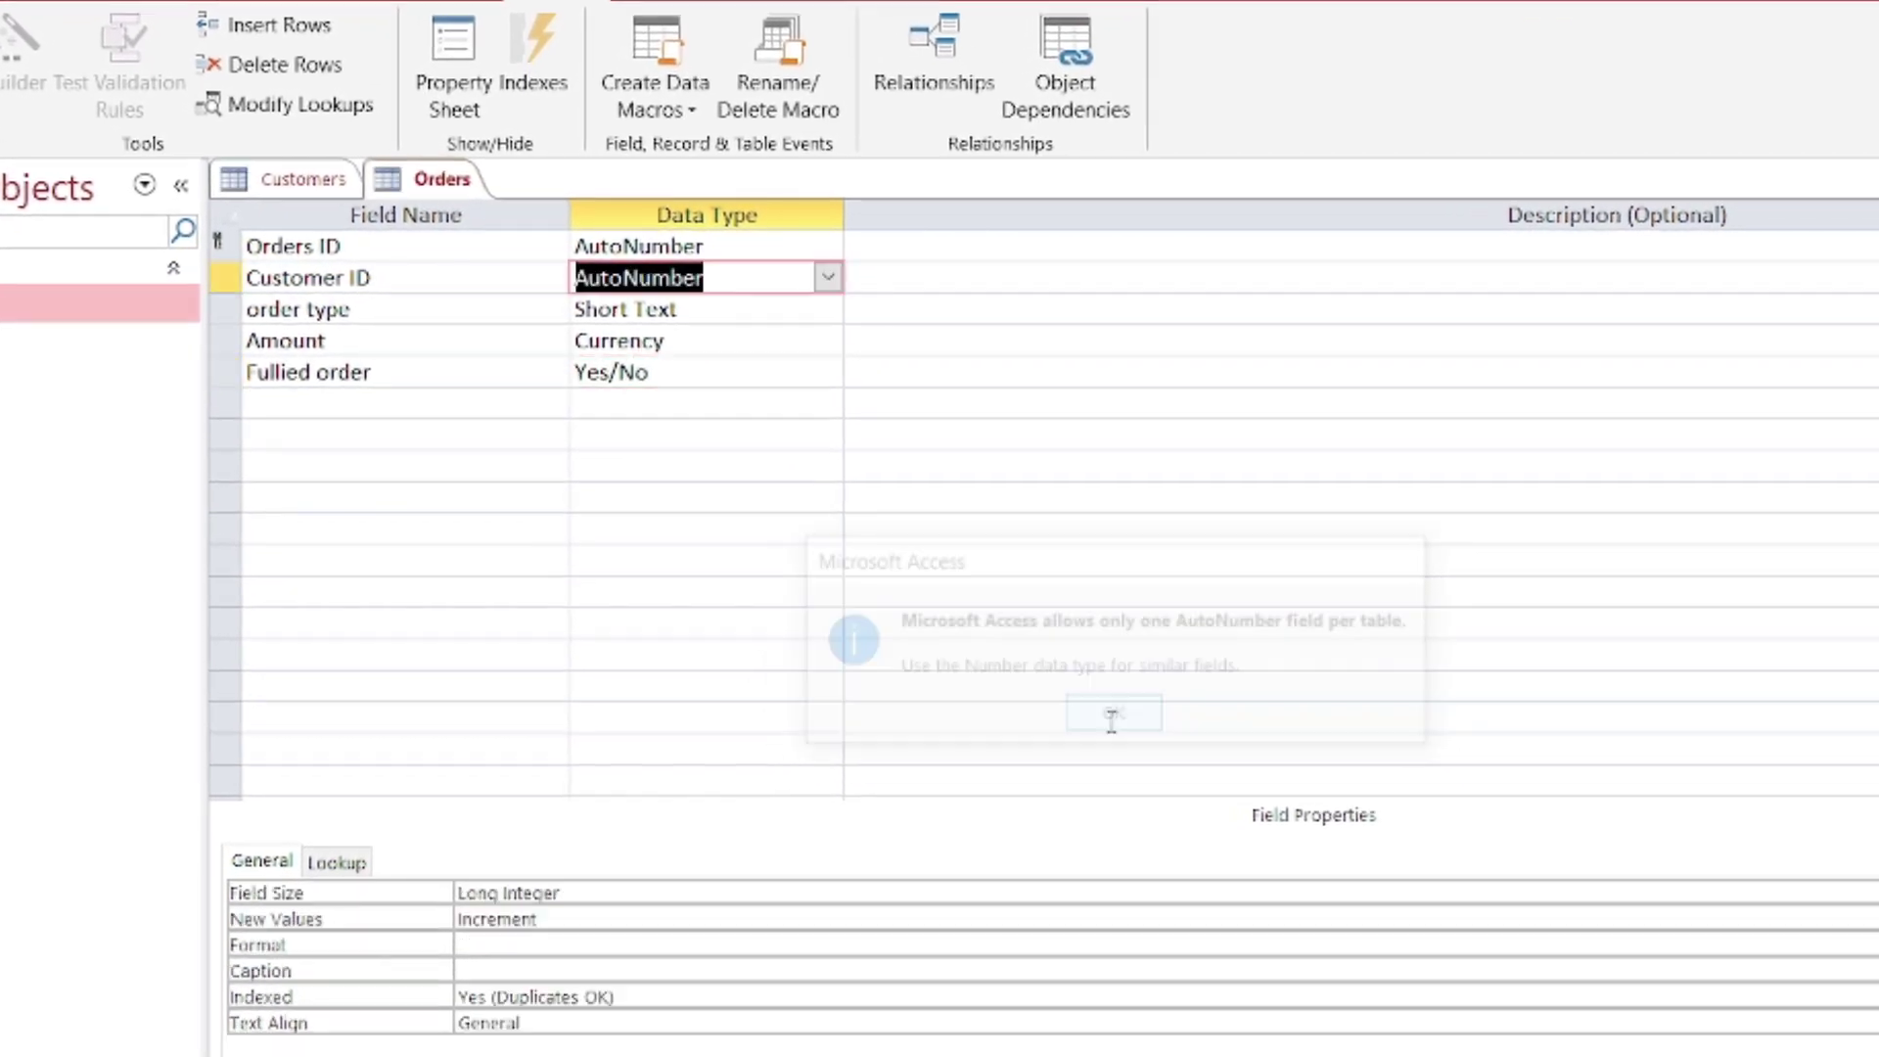
Step: Change the data type of the Customer ID field in the Orders table to Number
click(827, 276)
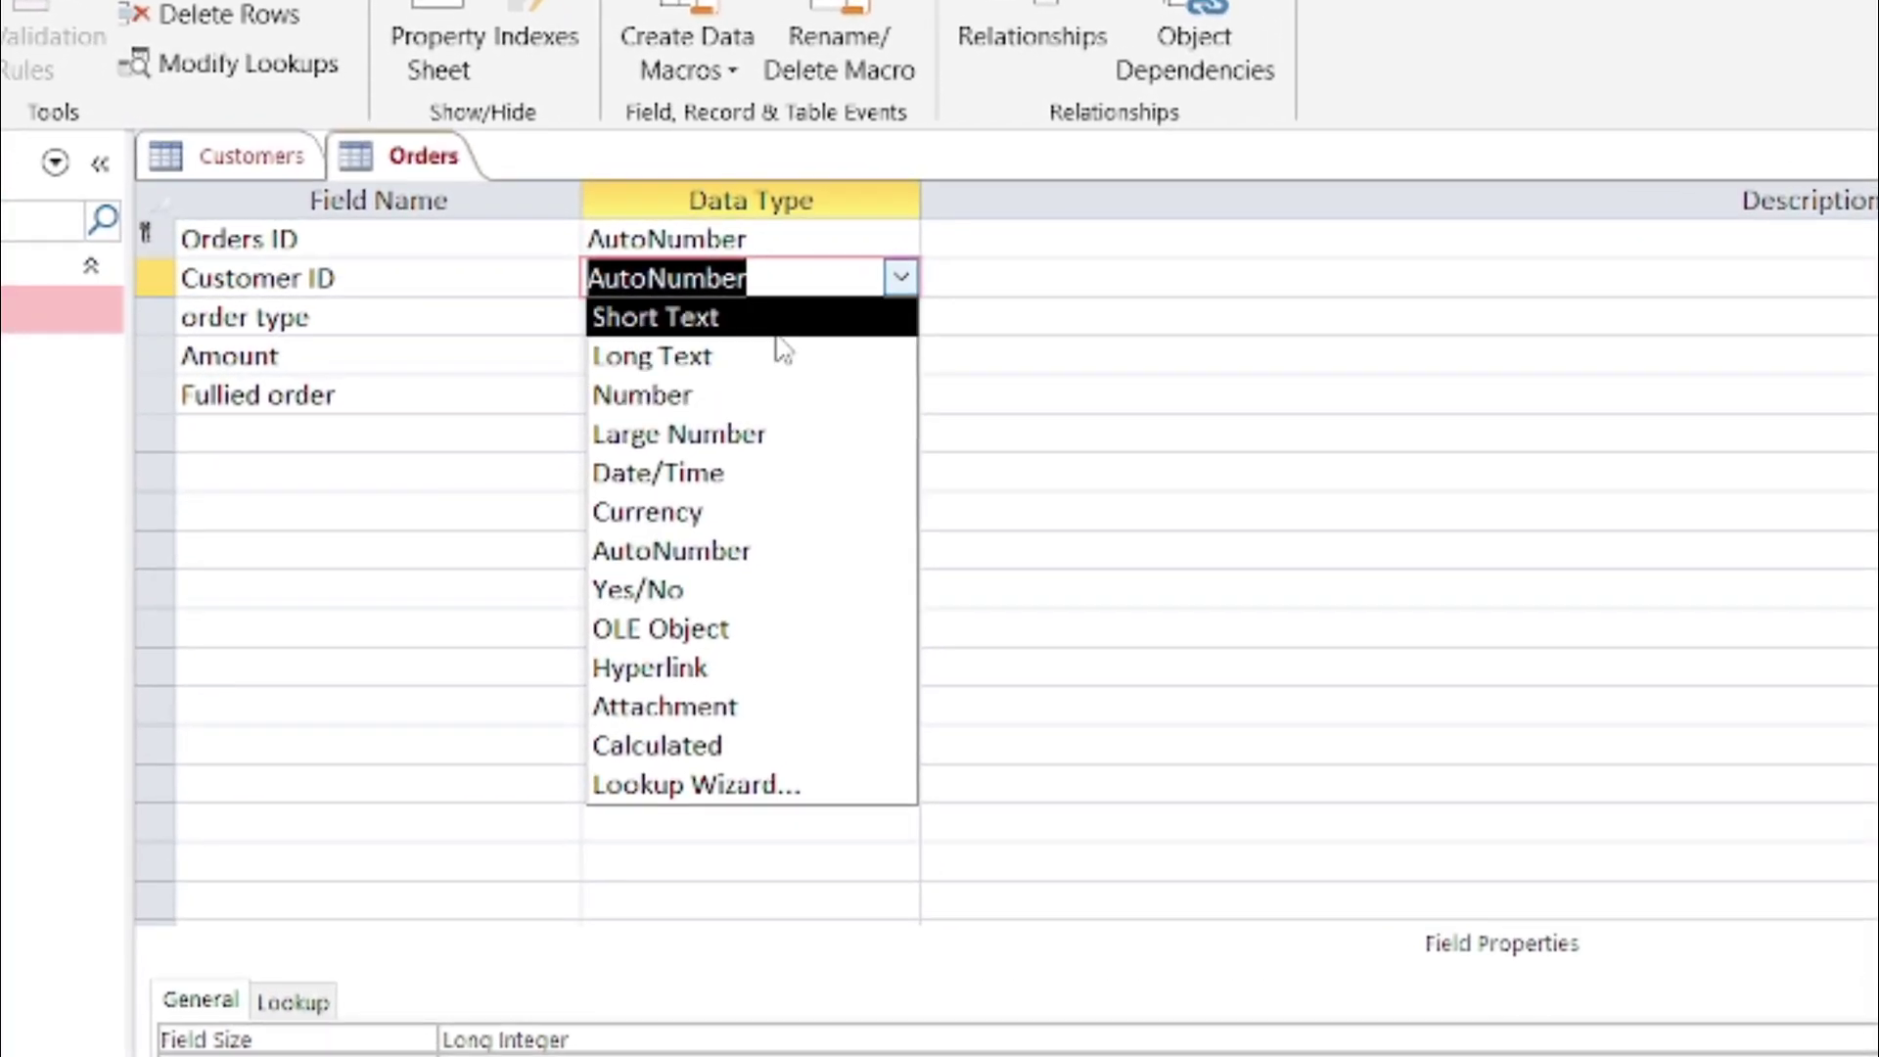
click(773, 394)
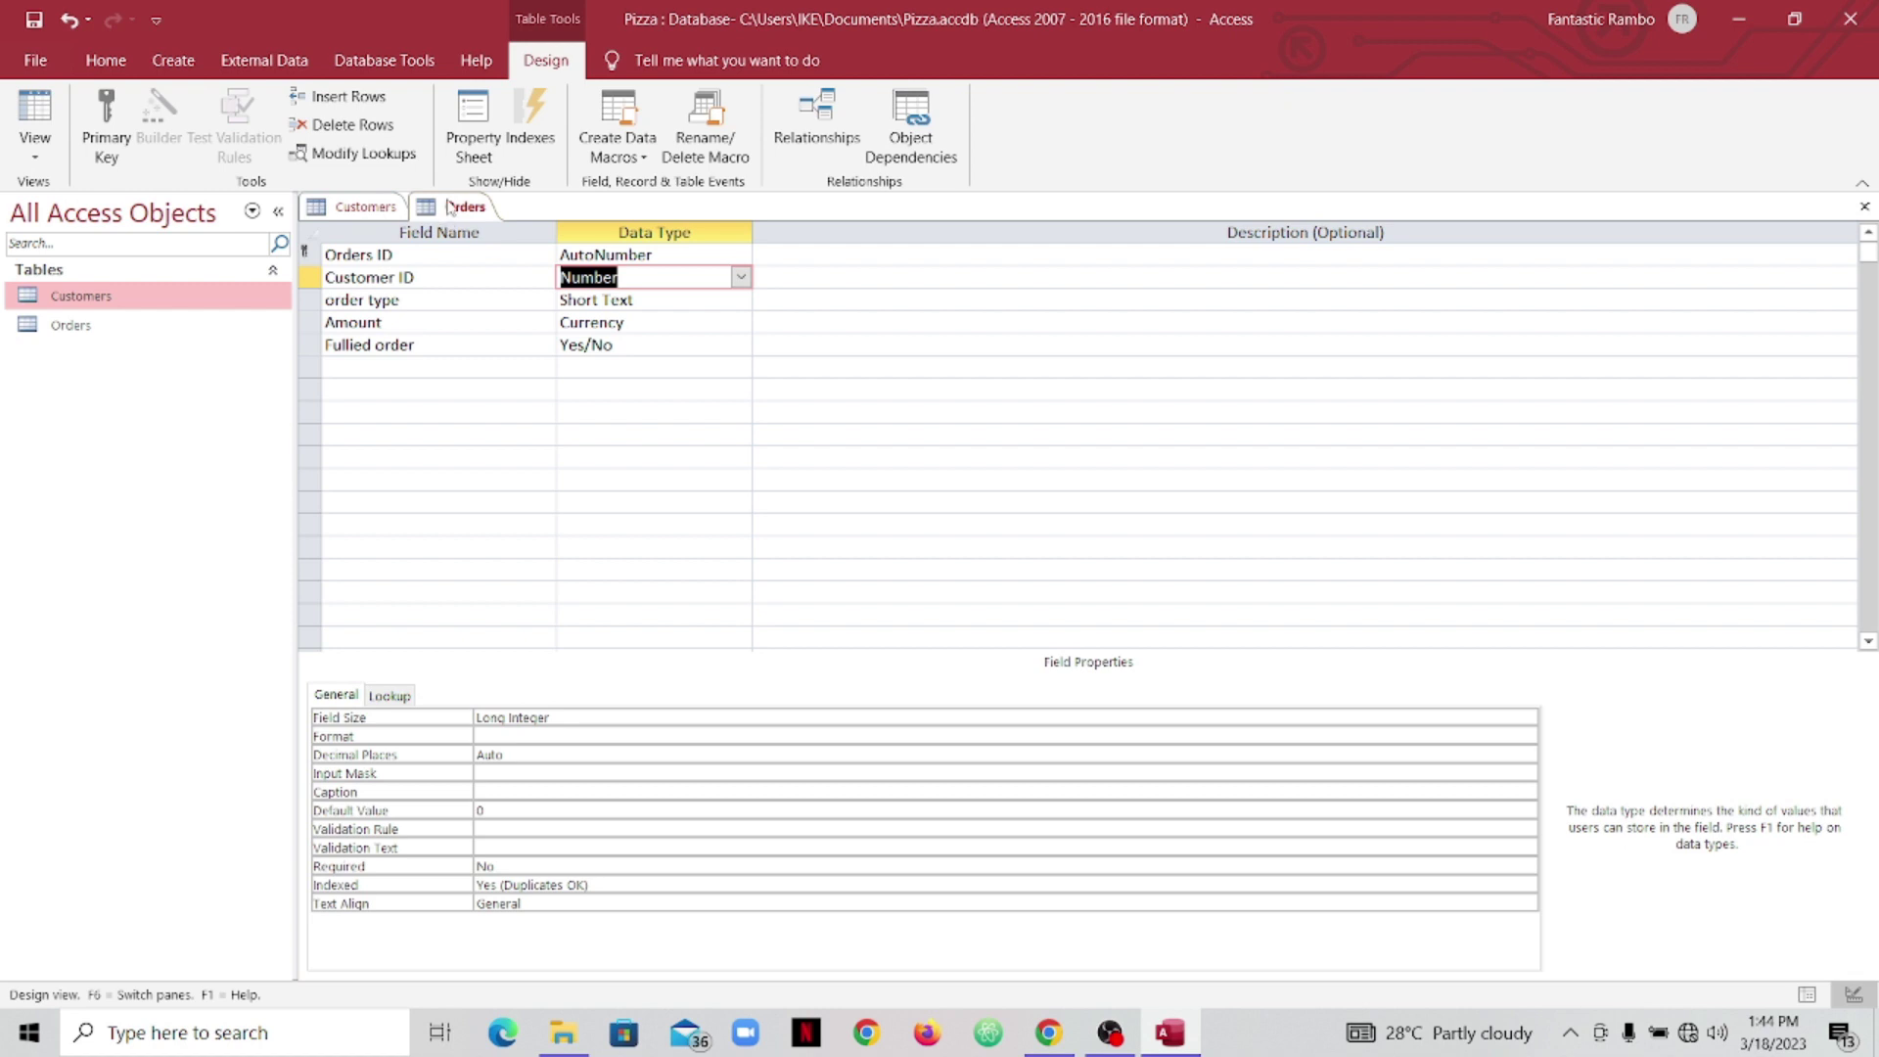
Step: Save the Orders table and switch it to Datasheet View
right_click(451, 205)
click(496, 215)
right_click(443, 206)
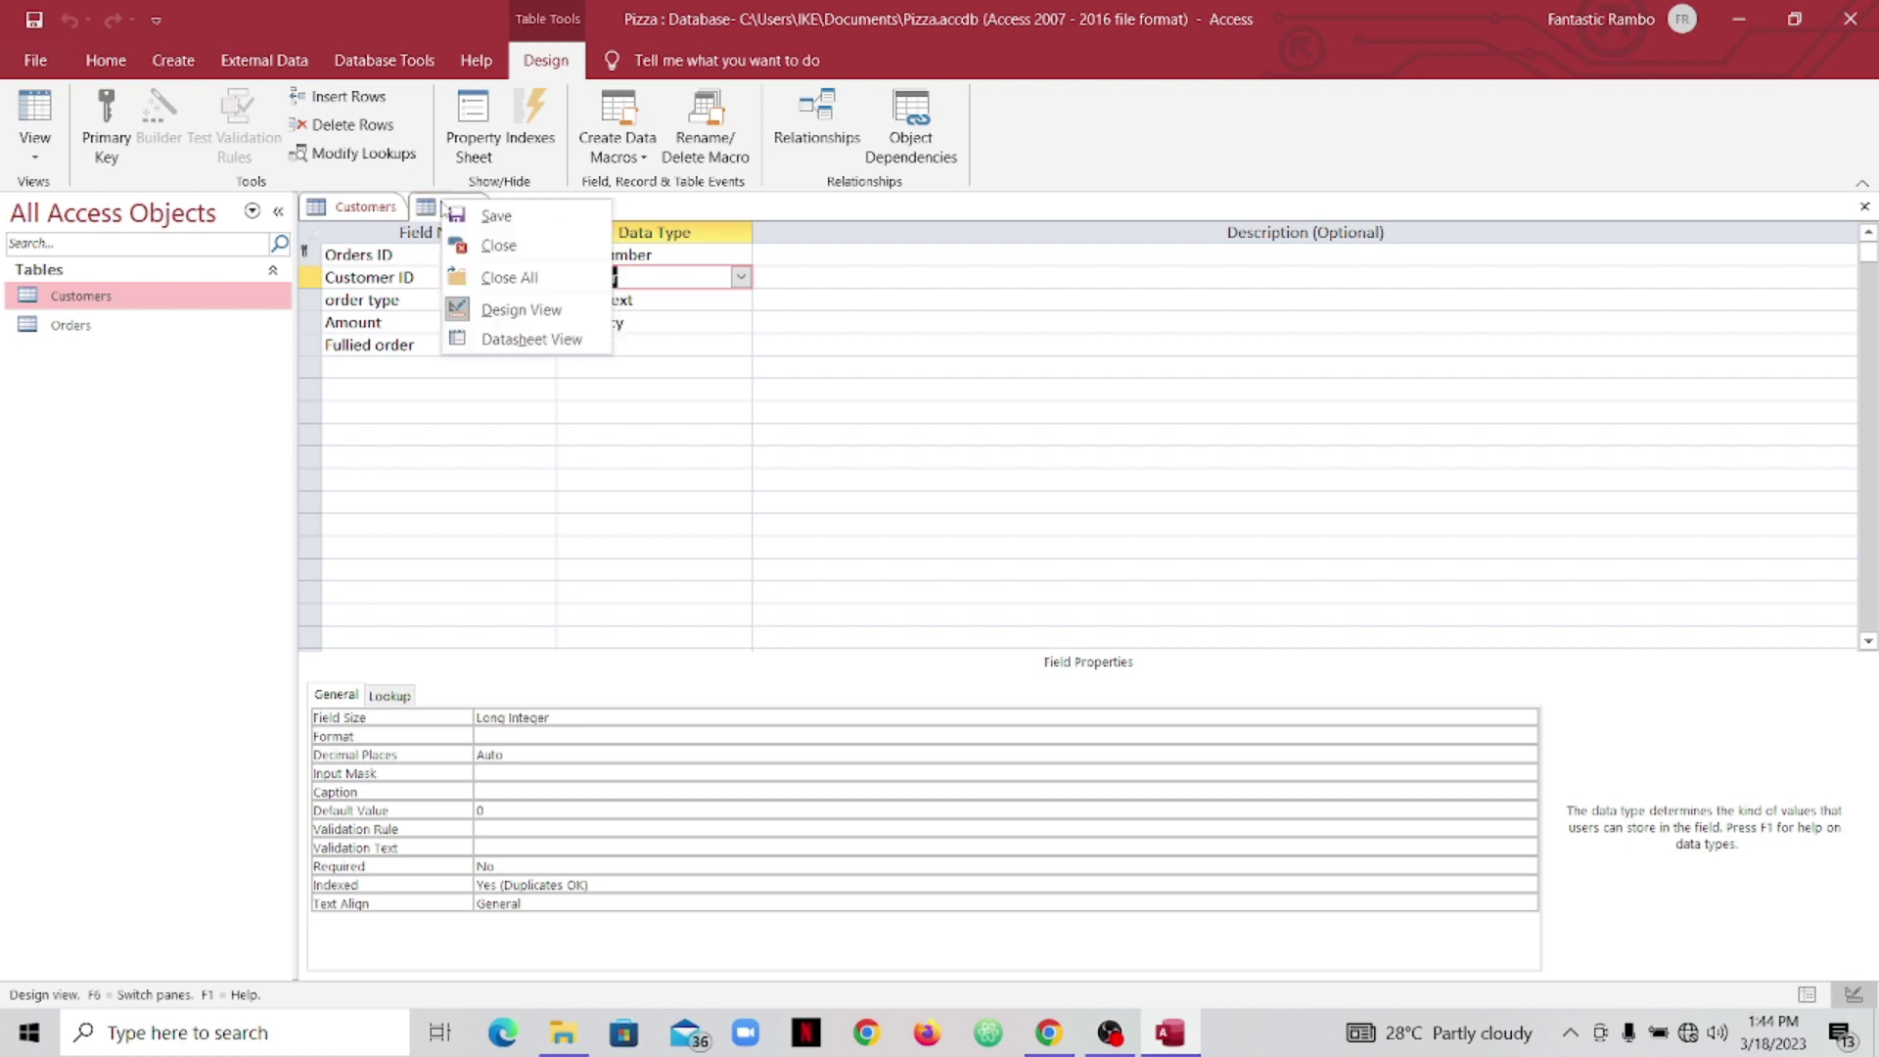
click(529, 338)
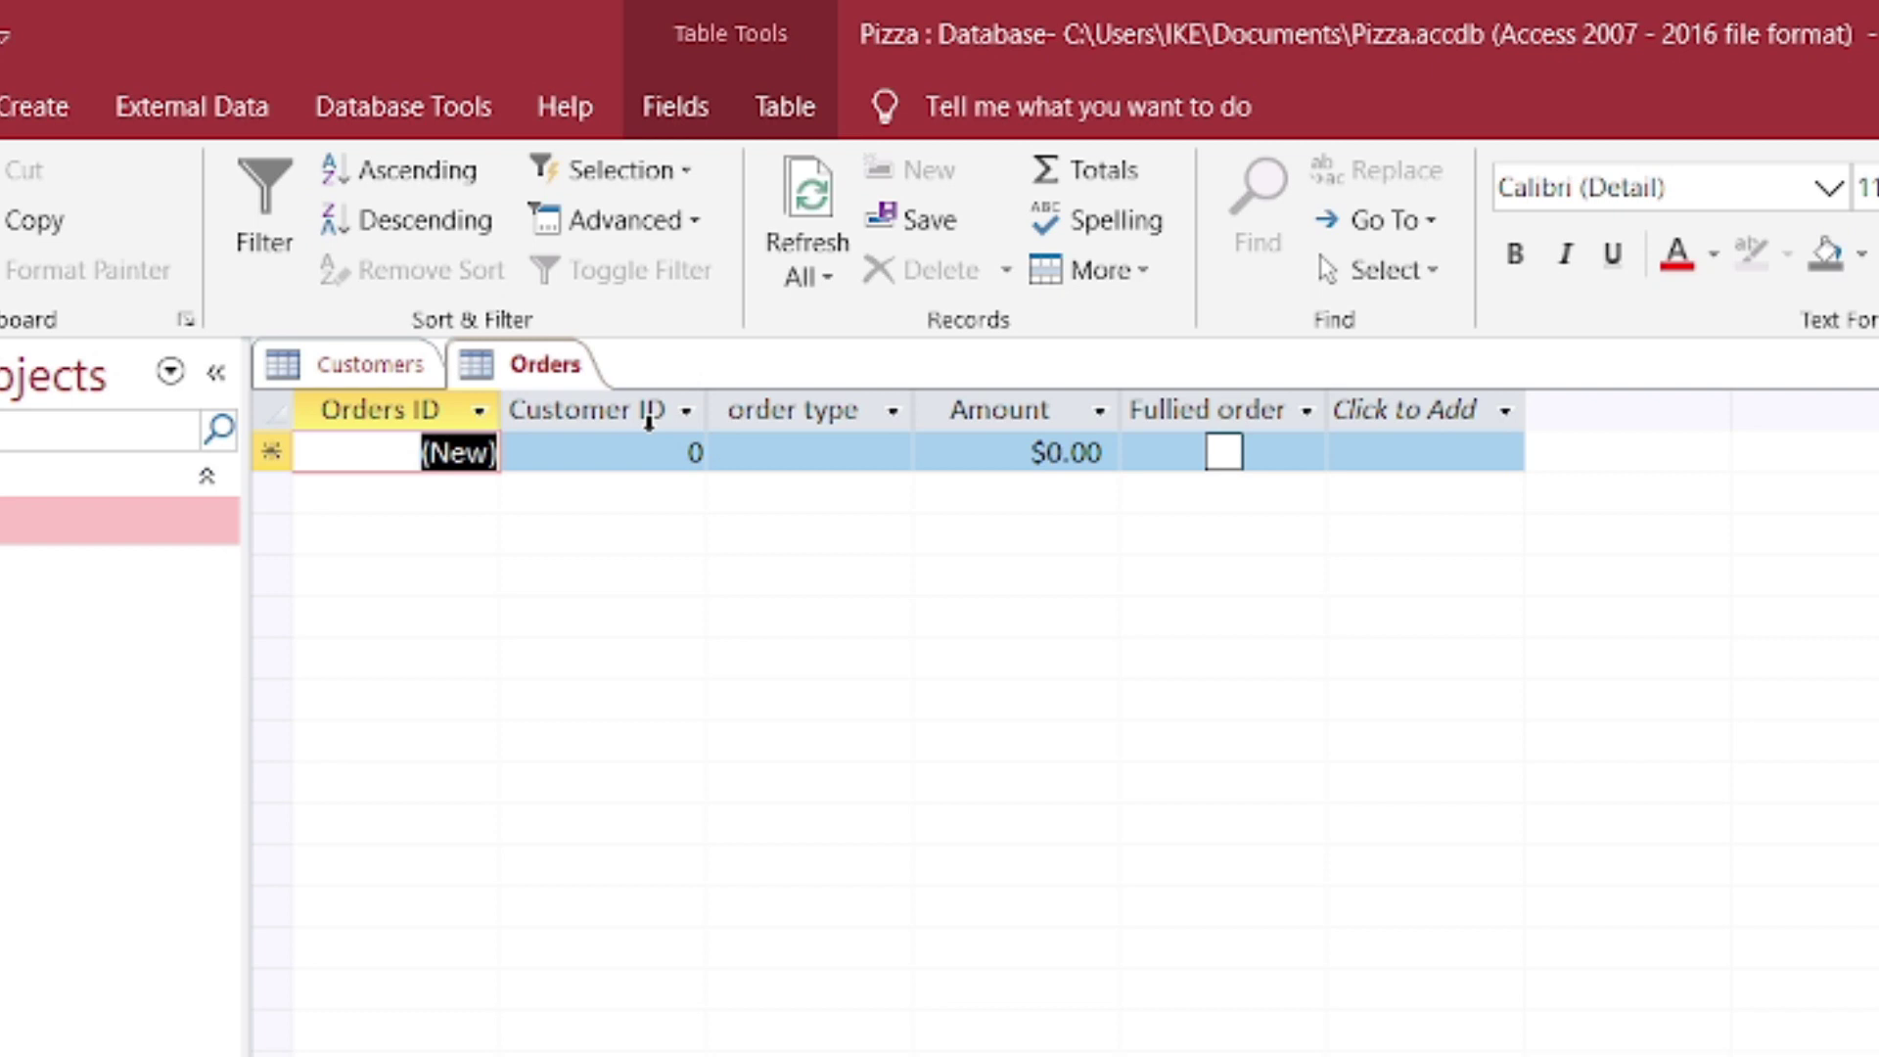